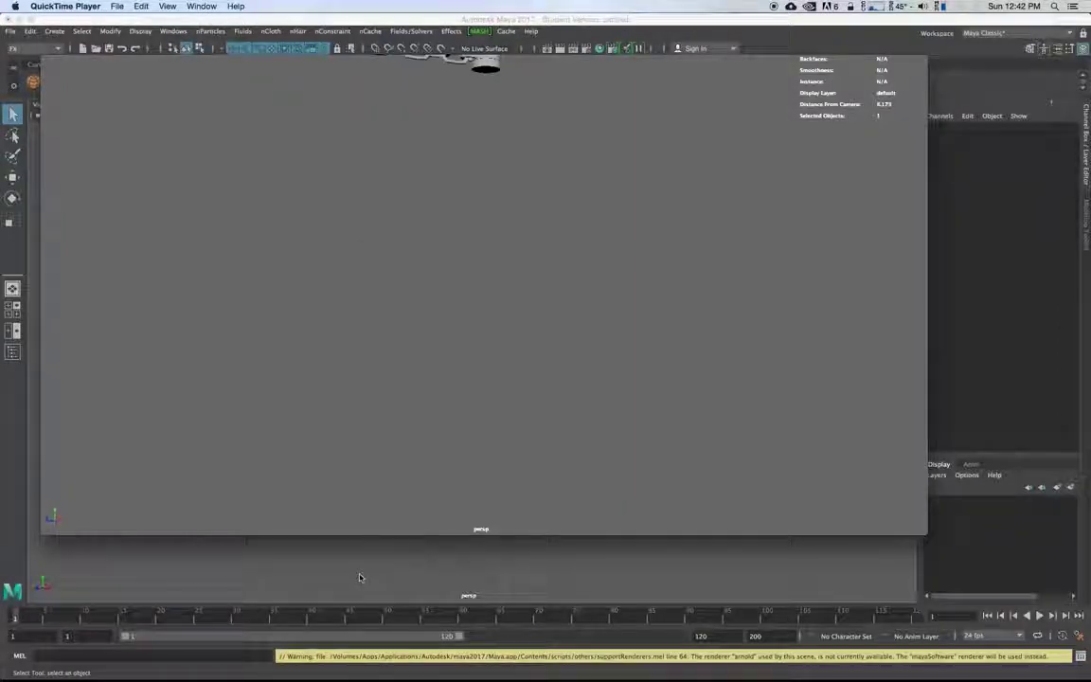
Step: Watch the swinging chain preview in chain_rig.0007.mov, pause it, and close the video
mouse_move(299, 312)
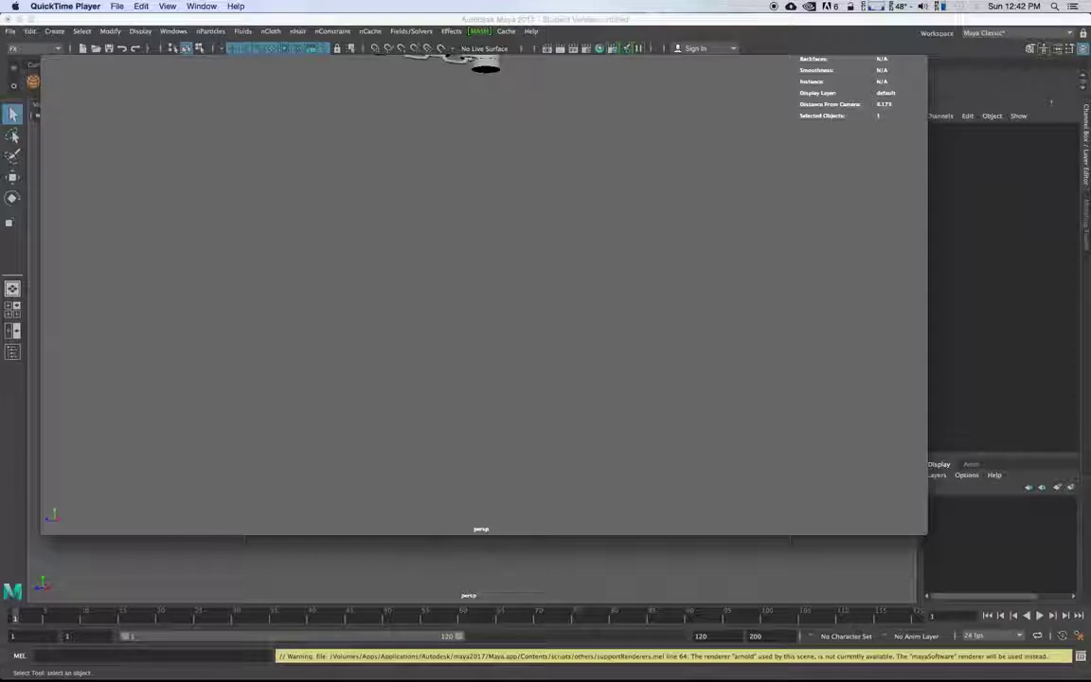
mouse_move(512, 465)
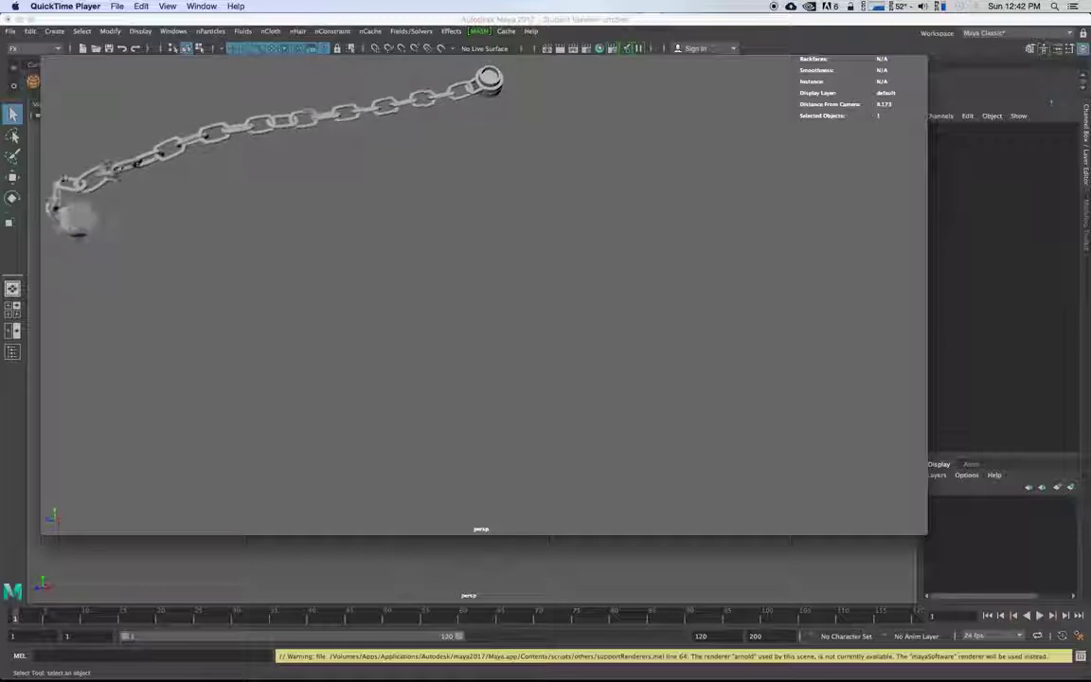
mouse_move(742, 125)
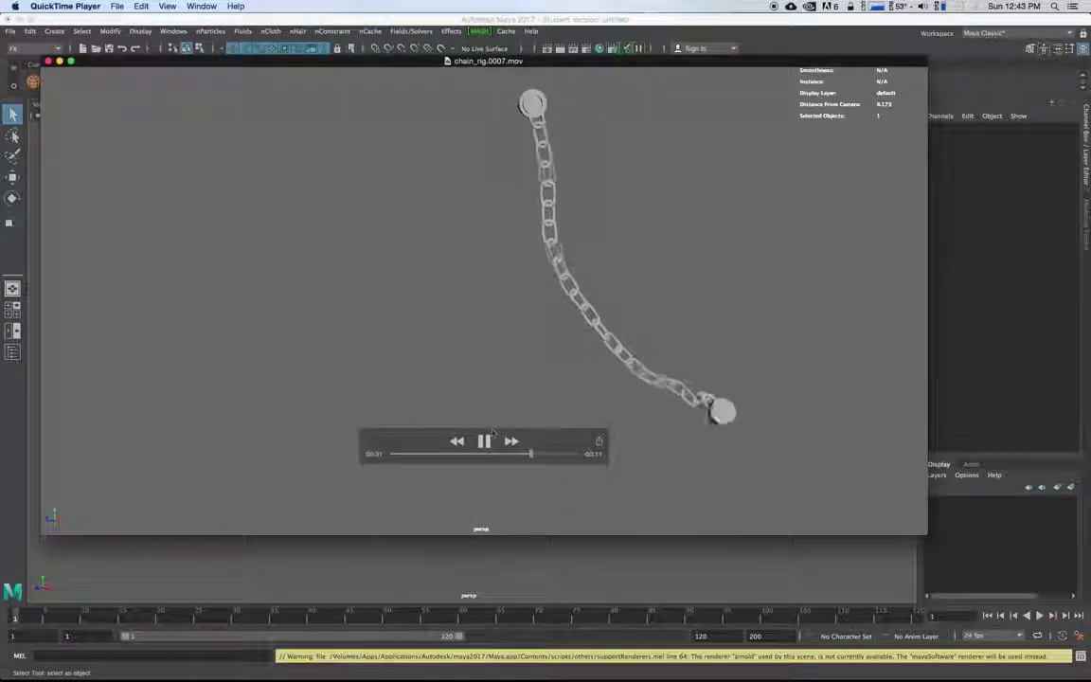
left_click(484, 441)
key("super+w")
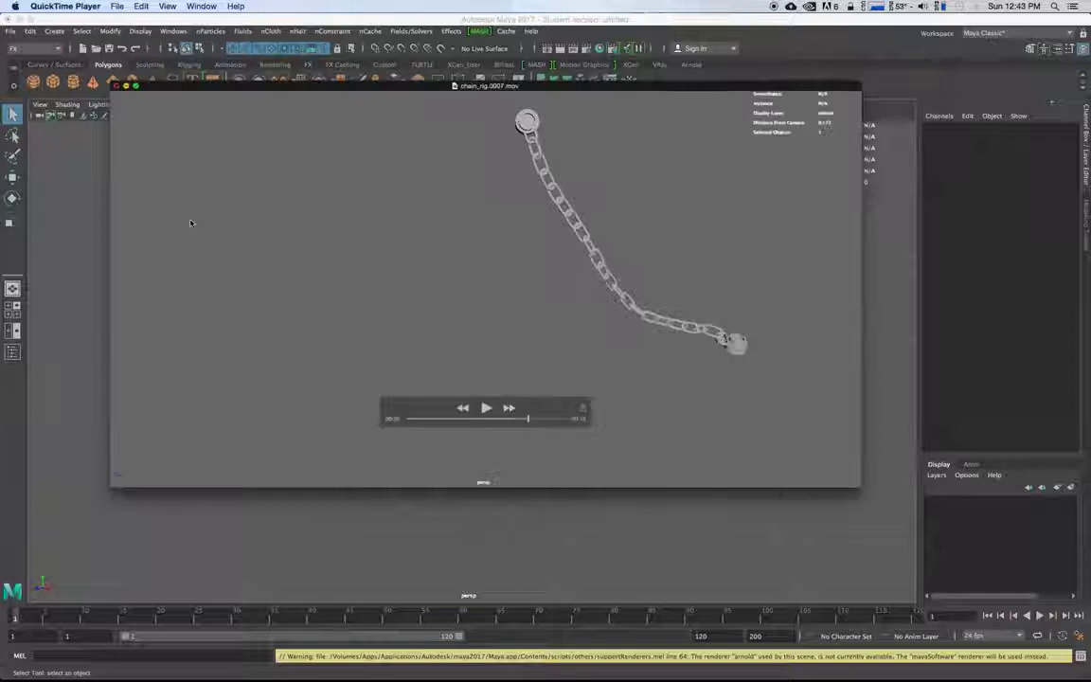
Step: Switch to Maya and import chain.obj from the Lego Chain folder into the empty scene
left_click(11, 30)
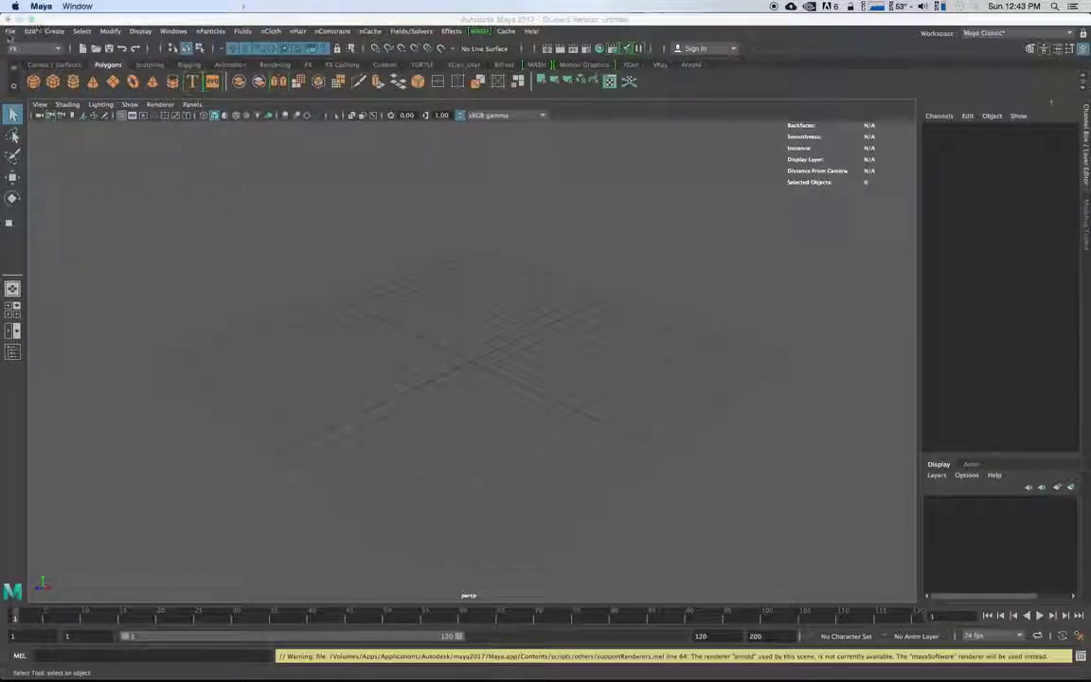
left_click(31, 156)
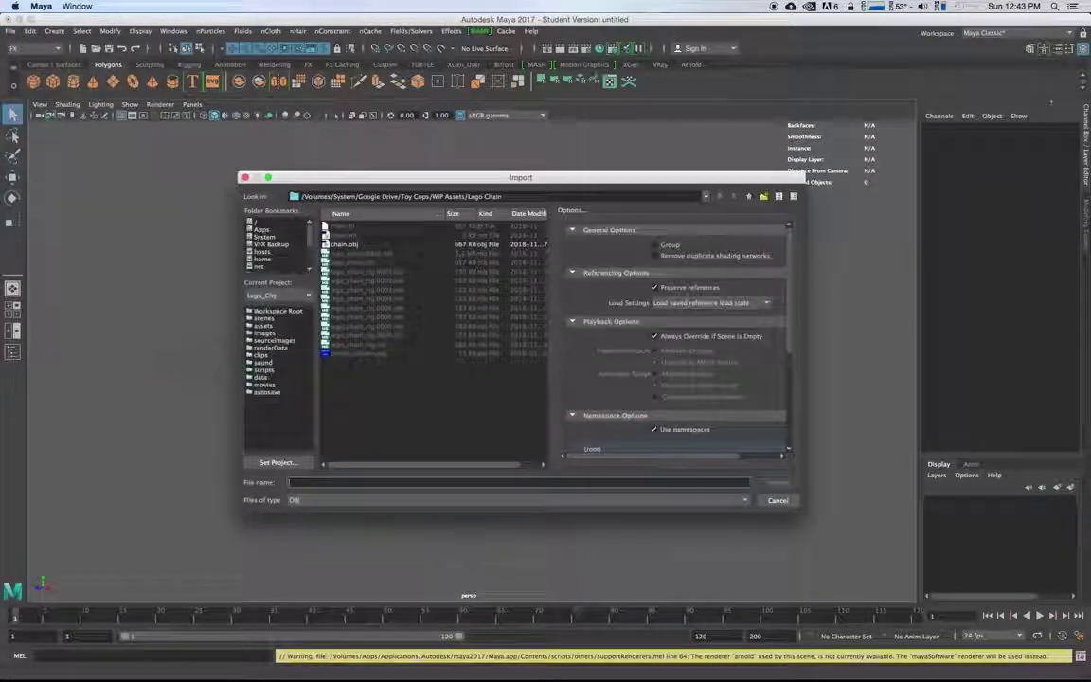
left_click(351, 246)
left_click(778, 482)
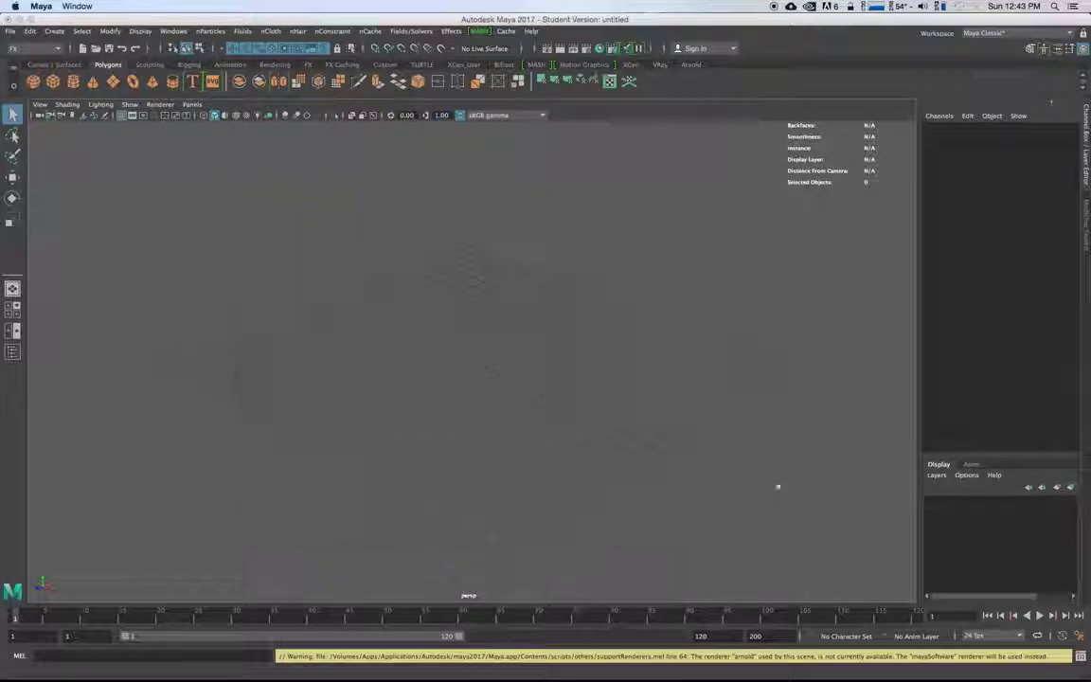
left_click_drag(587, 369, 507, 371, "alt")
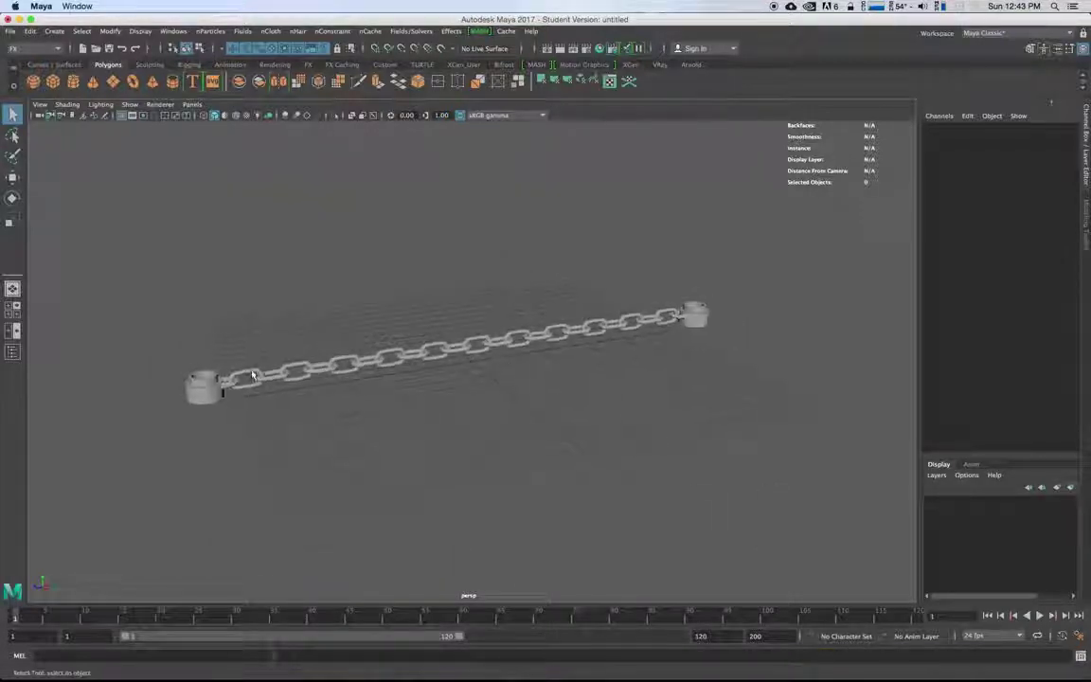
Step: Separate the combined chain mesh into individual link and end-connector objects
left_click(251, 375)
left_click_drag(350, 421, 415, 367, "alt")
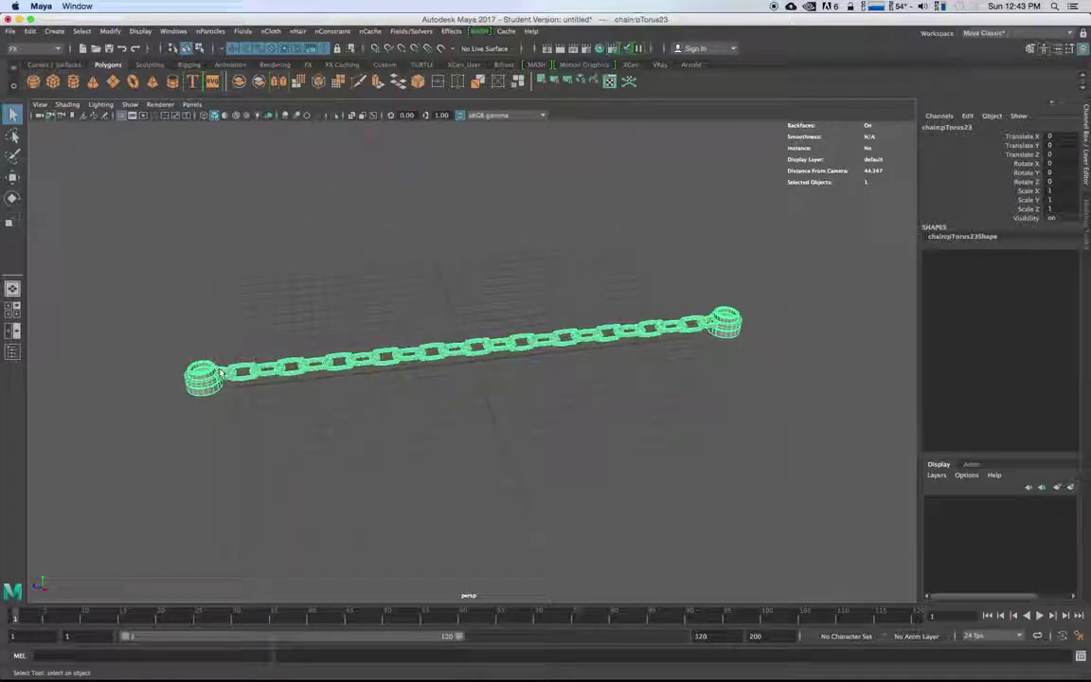
right_click_drag(204, 381, 207, 558, "shift")
left_click(360, 449)
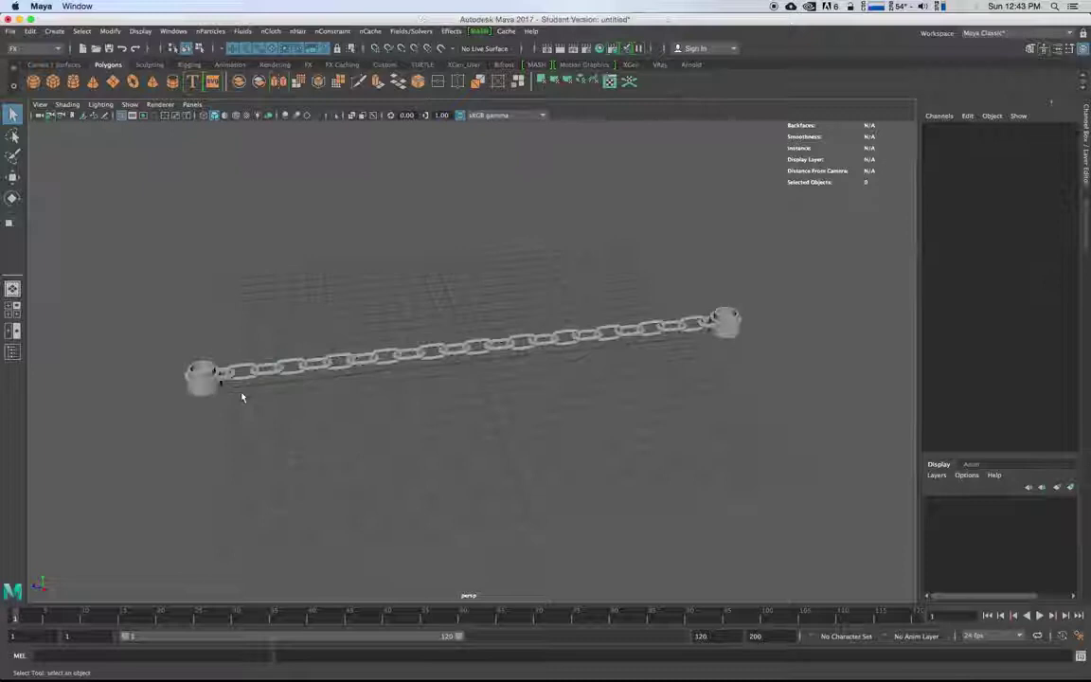
Step: Freeze the transformations of all separated chain pieces and center their pivots
left_click(216, 381)
left_click_drag(760, 497, 760, 497)
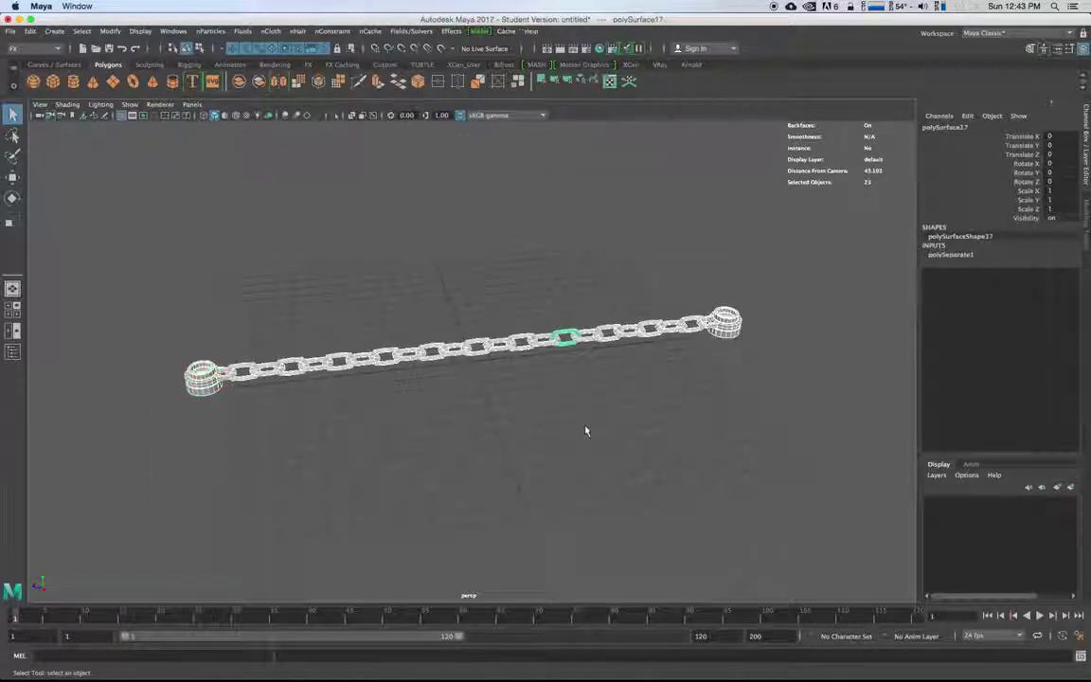
left_click(110, 30)
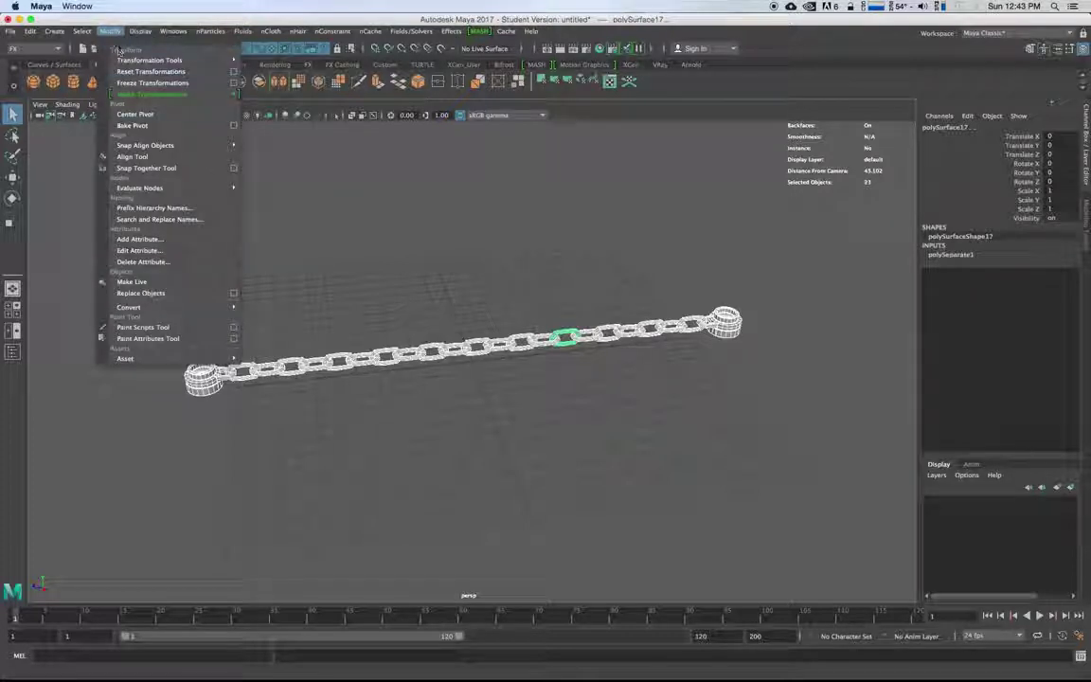
left_click(152, 83)
left_click(110, 31)
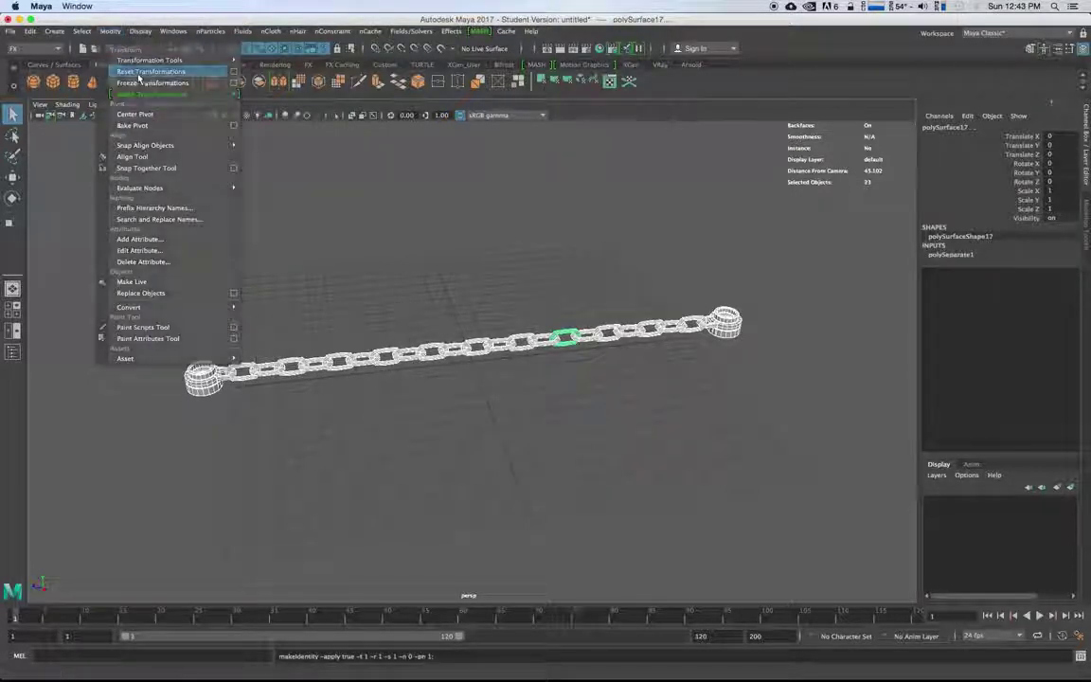
left_click(134, 113)
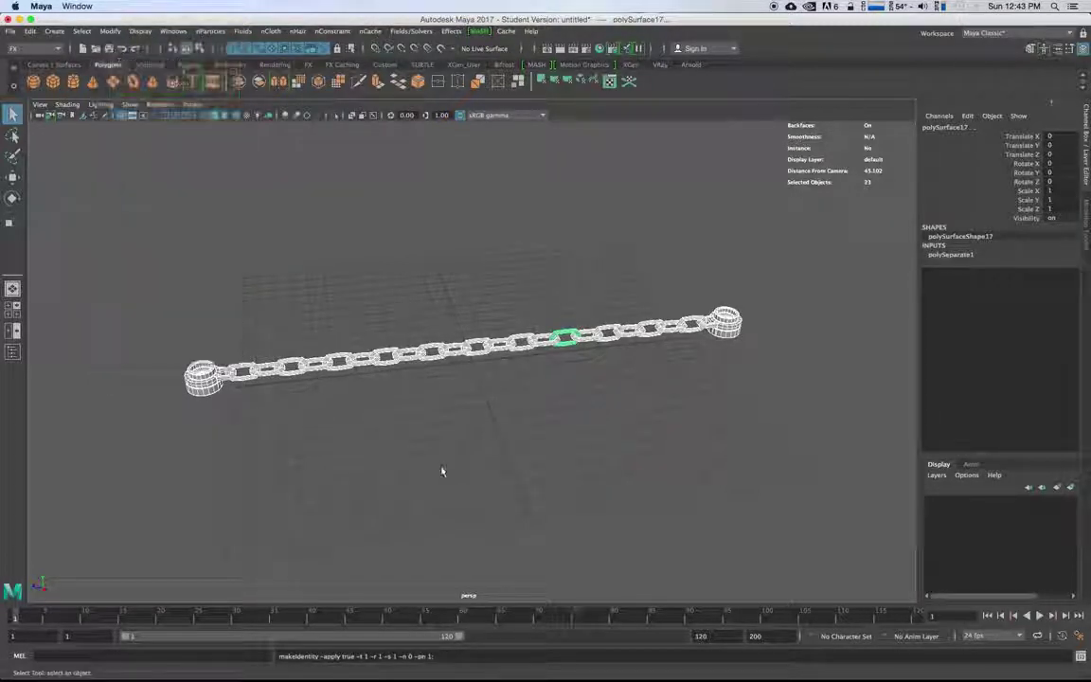
mouse_move(456, 439)
left_mouse_down("alt")
mouse_move(431, 446)
mouse_move(439, 431)
left_mouse_up("alt")
left_click(438, 431)
Step: Measure the chain's full length in the top view with the Distance Tool, from one end connector to the other
mouse_move(504, 411)
left_mouse_down("alt")
mouse_move(511, 481)
mouse_move(495, 431)
left_mouse_up("alt")
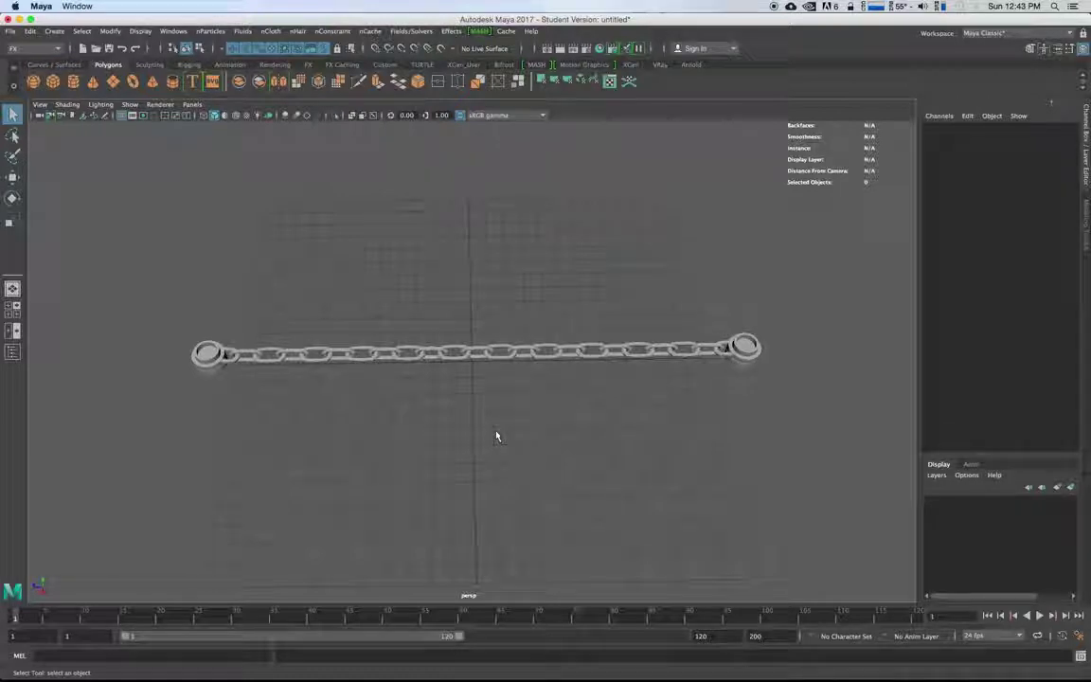
left_click_drag(485, 436, 502, 405, "alt")
key("space")
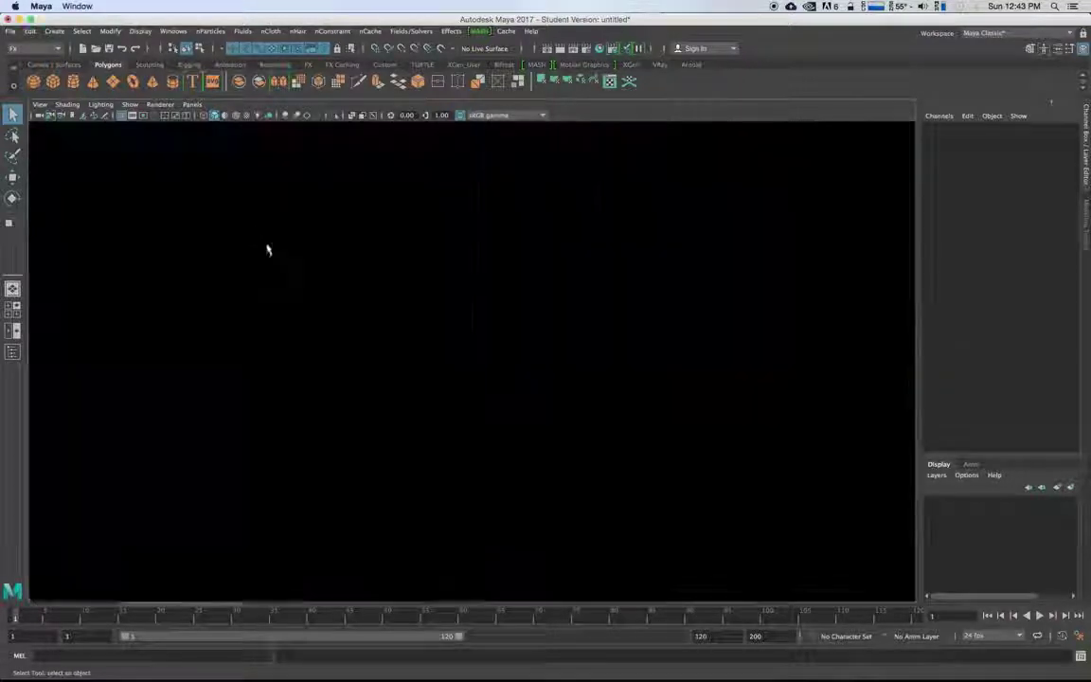
key("space")
scroll(482, 285, "down", 6)
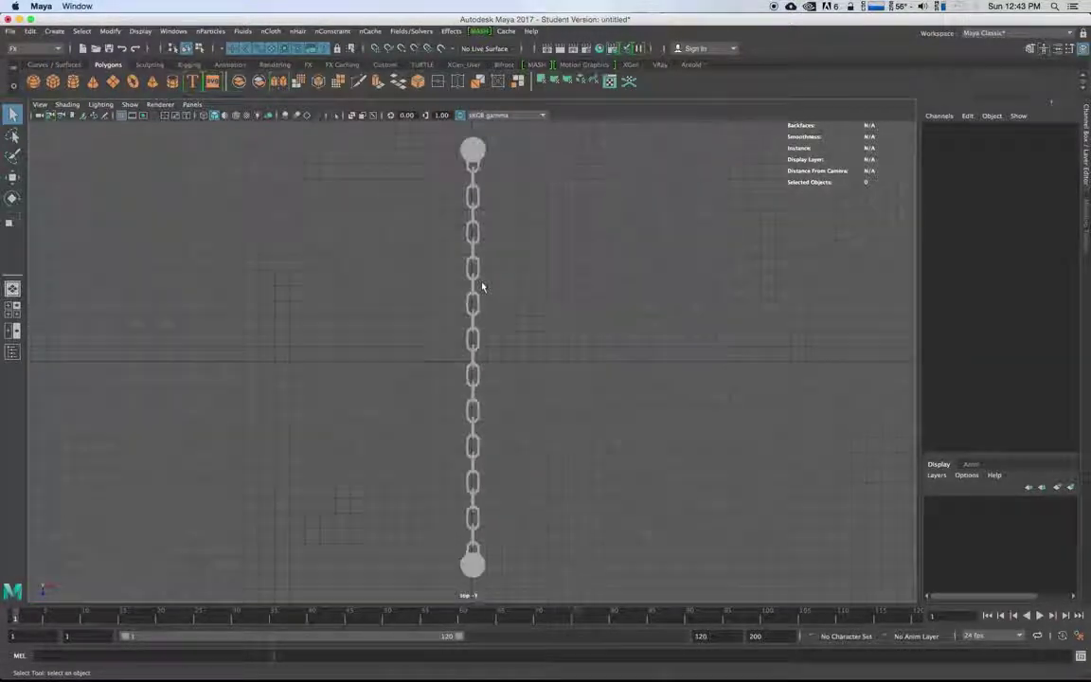
left_click(81, 31)
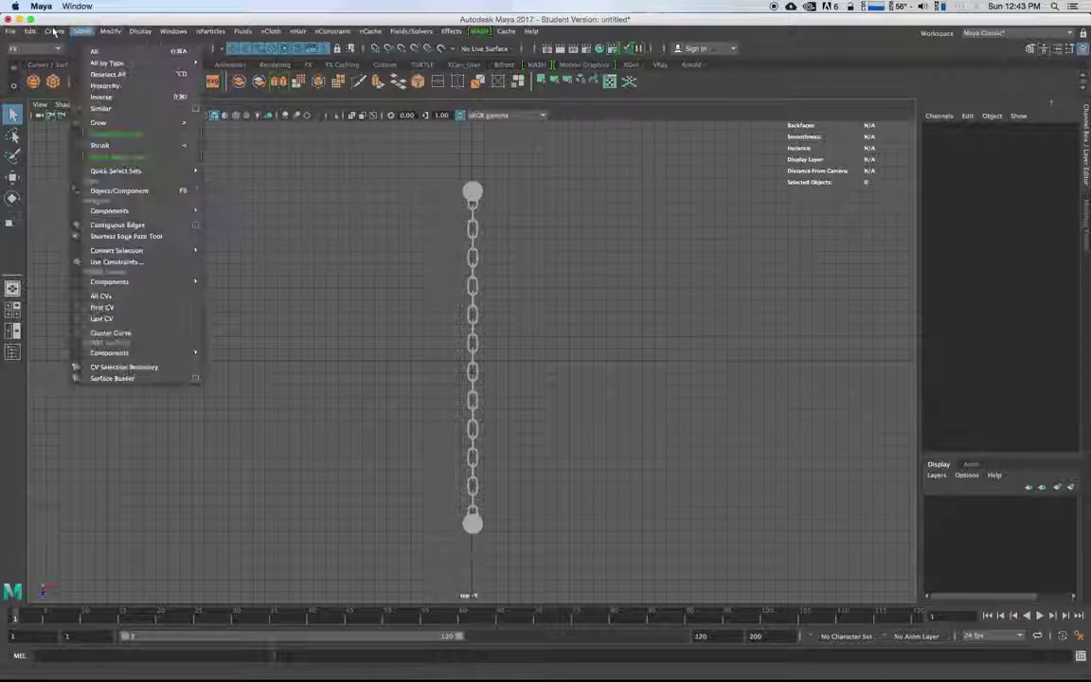
mouse_move(83, 219)
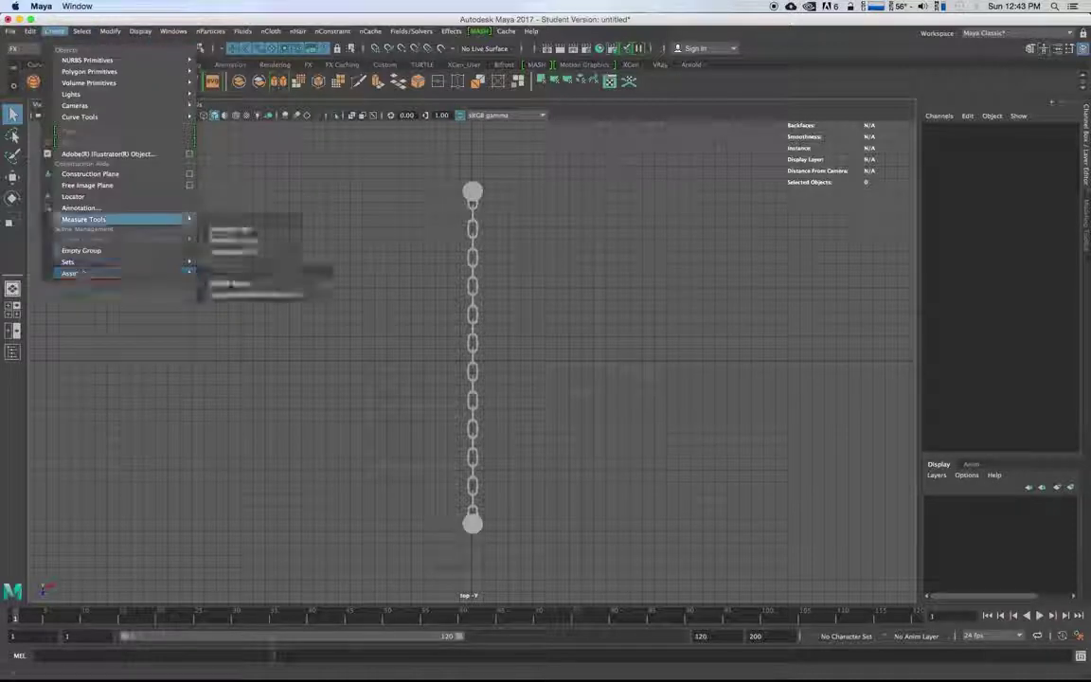
left_click(239, 230)
left_click(452, 193)
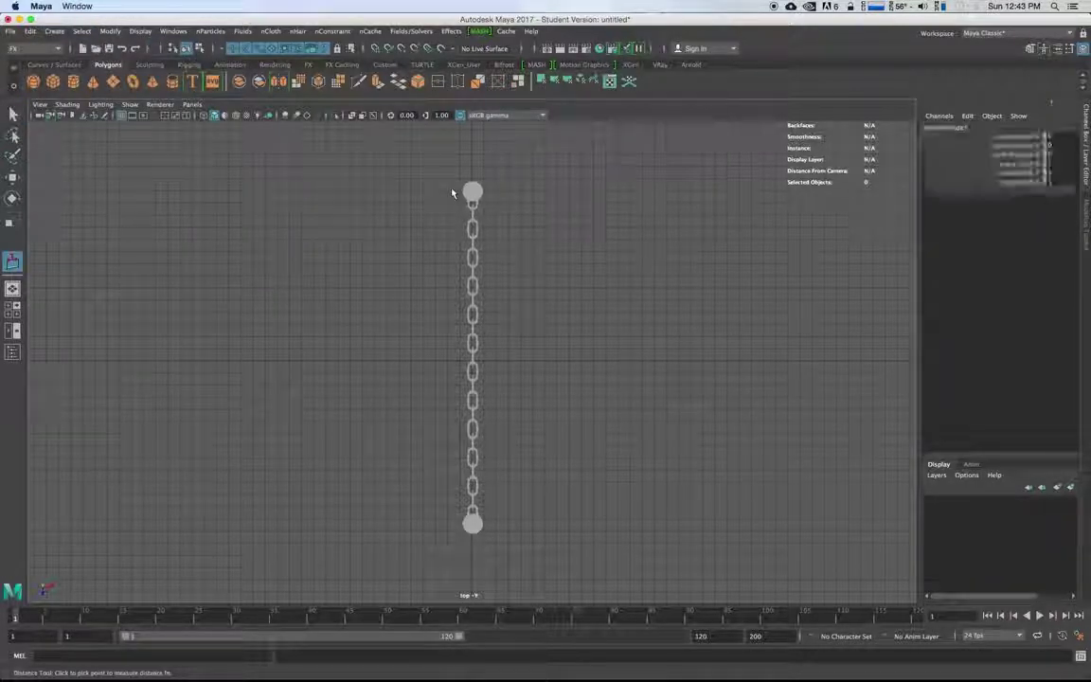
left_click(451, 528)
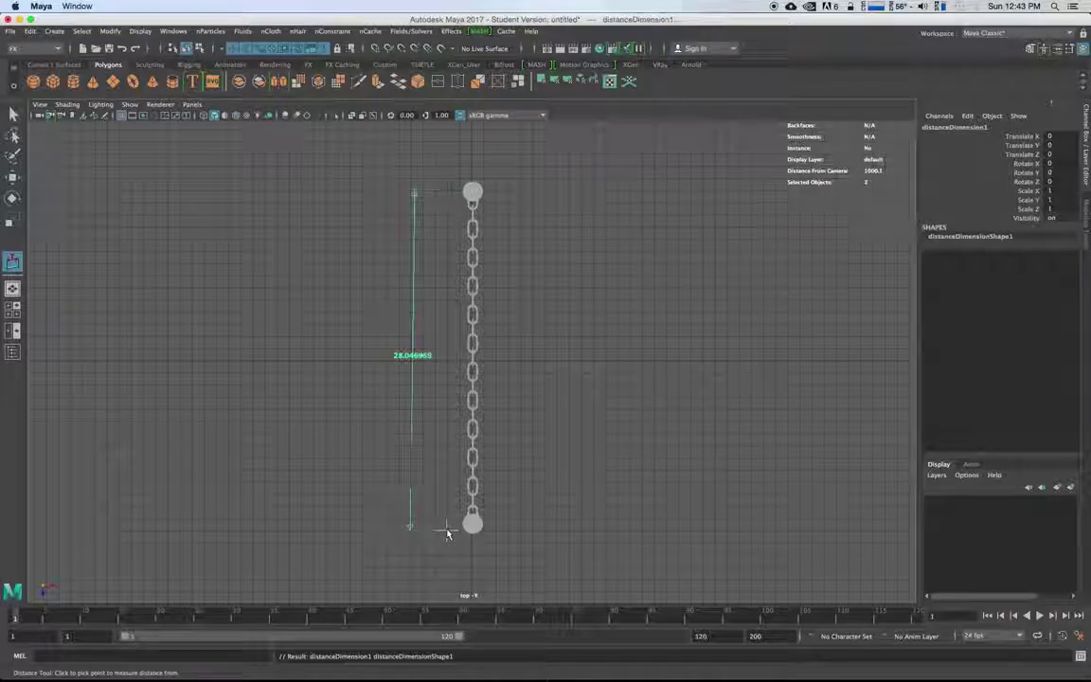
Step: Check the linear working unit in the Preferences settings and close them without saving changes
left_click(29, 31)
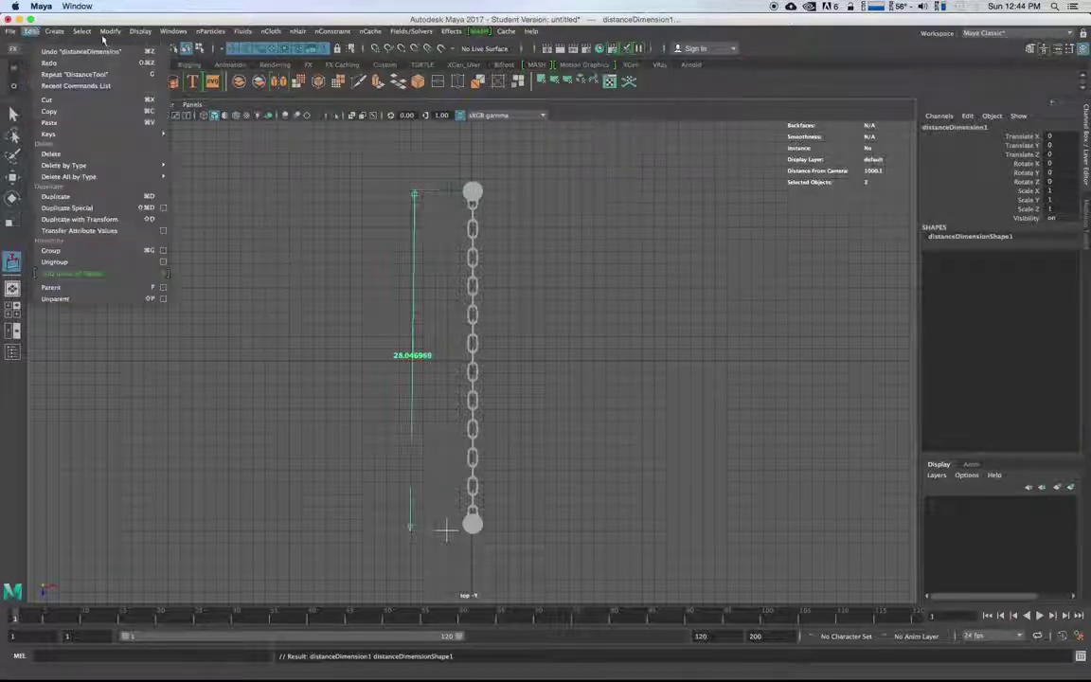
mouse_move(174, 31)
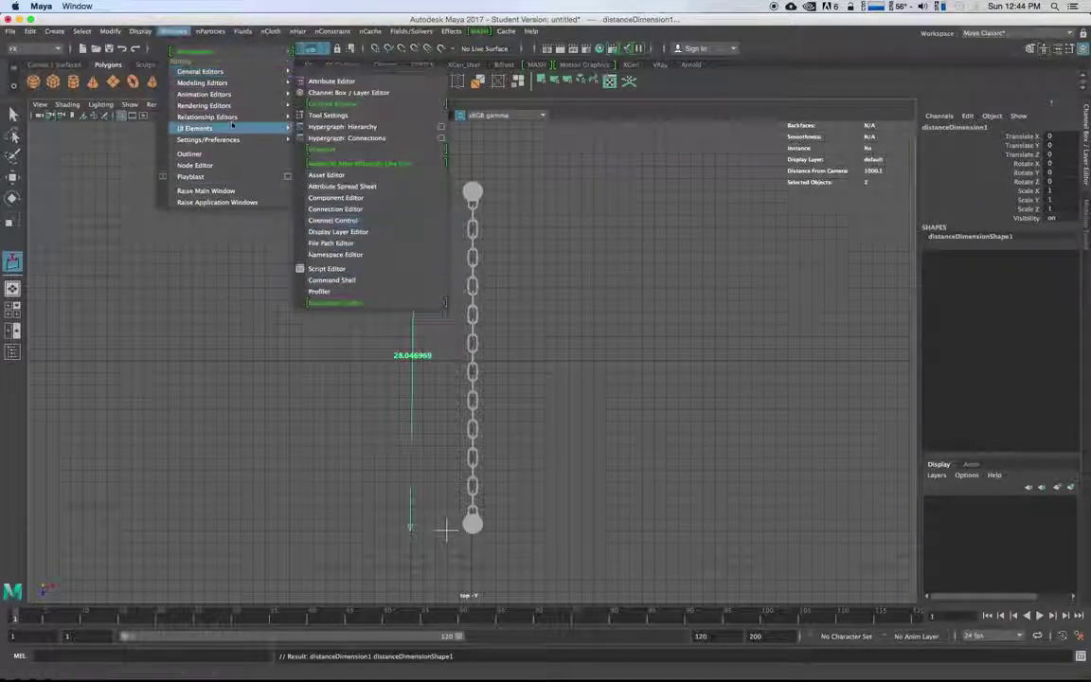
mouse_move(222, 142)
left_click(327, 149)
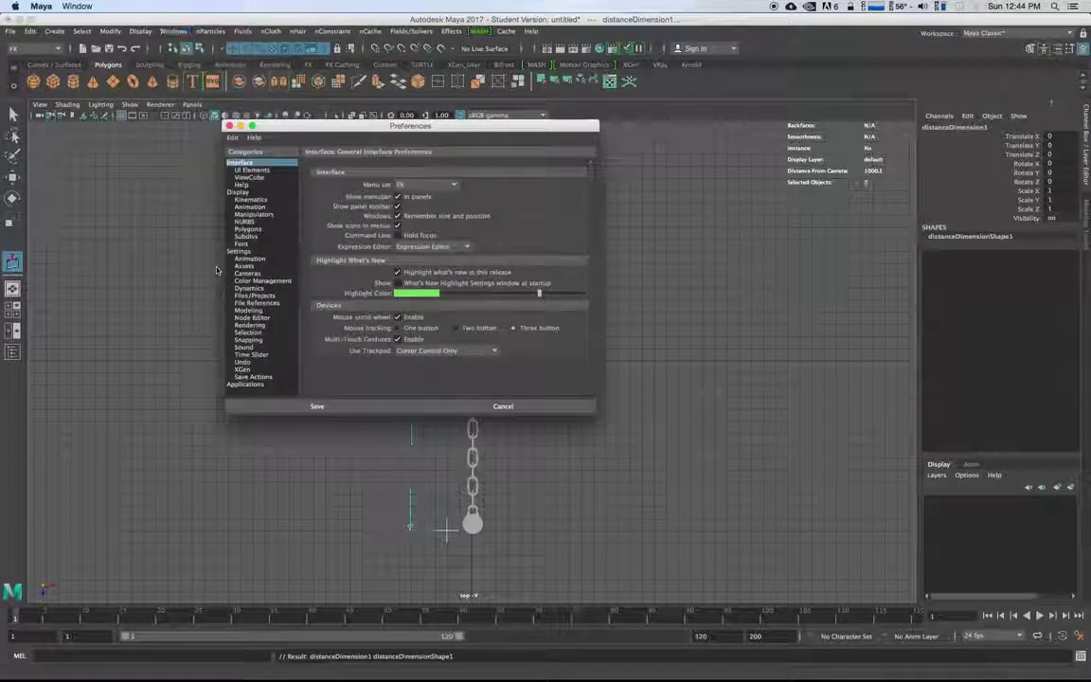
left_click(240, 251)
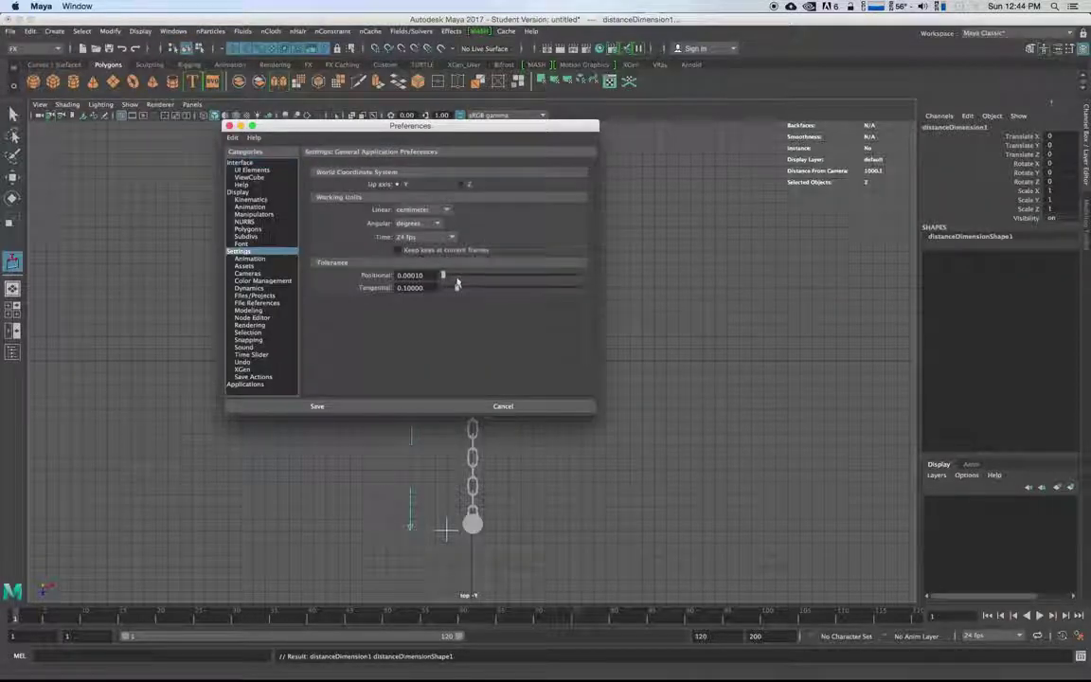
left_click(417, 210)
left_click(423, 216)
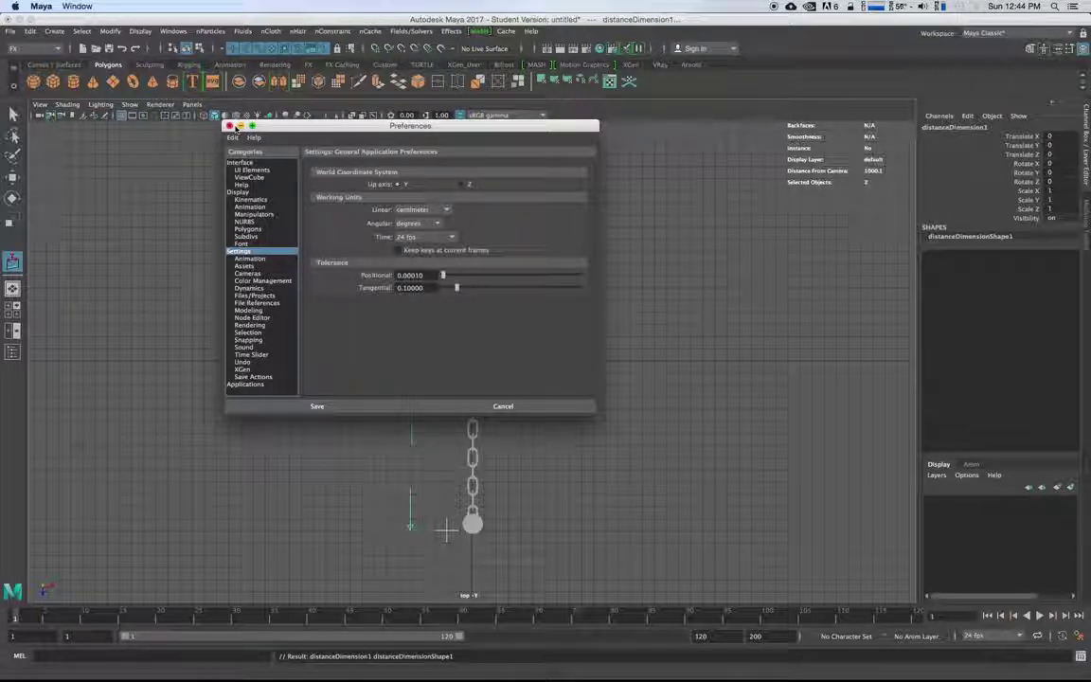
left_click(478, 405)
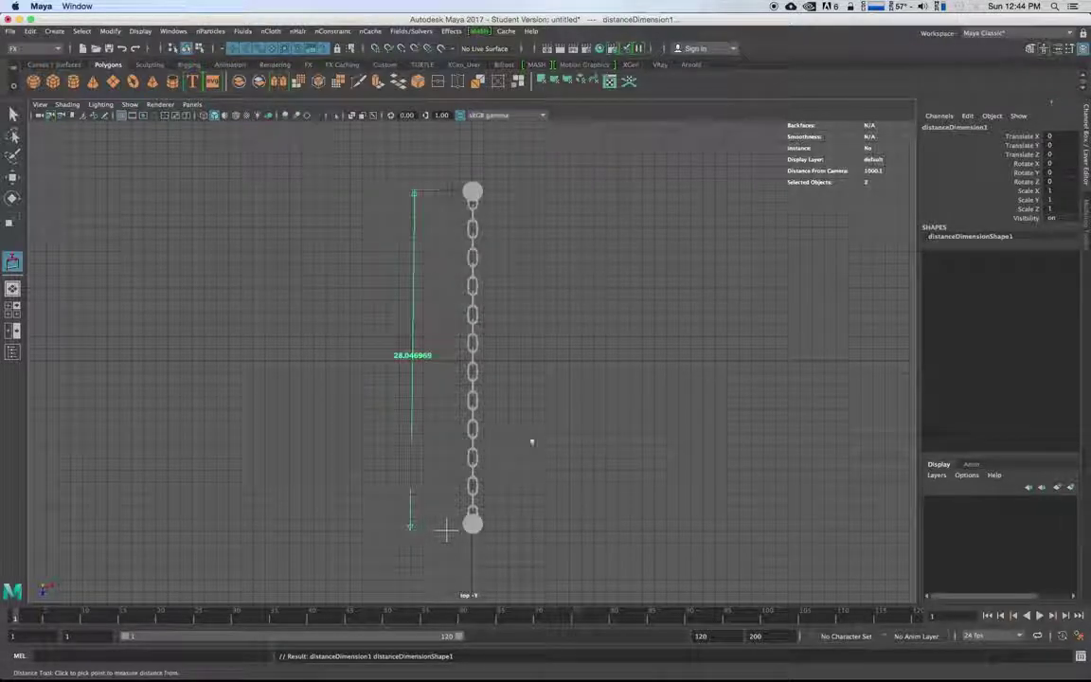
Step: Undo the distance measurement, return to the perspective view of the chain, and reactivate the Select Tool
key("ctrl+z")
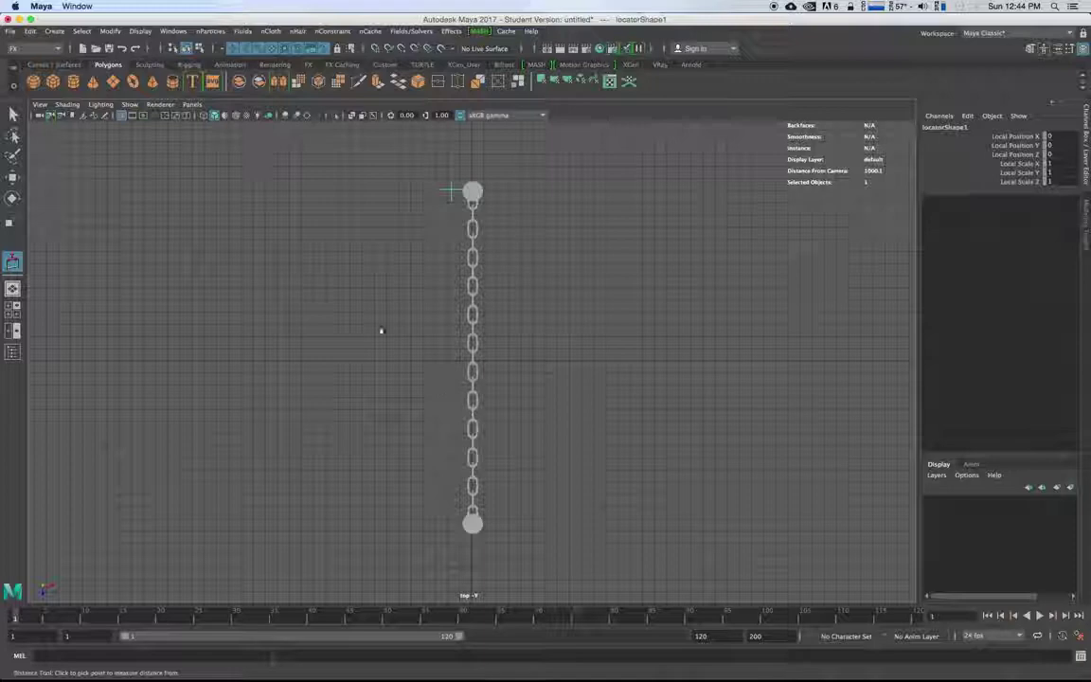
key("ctrl+z")
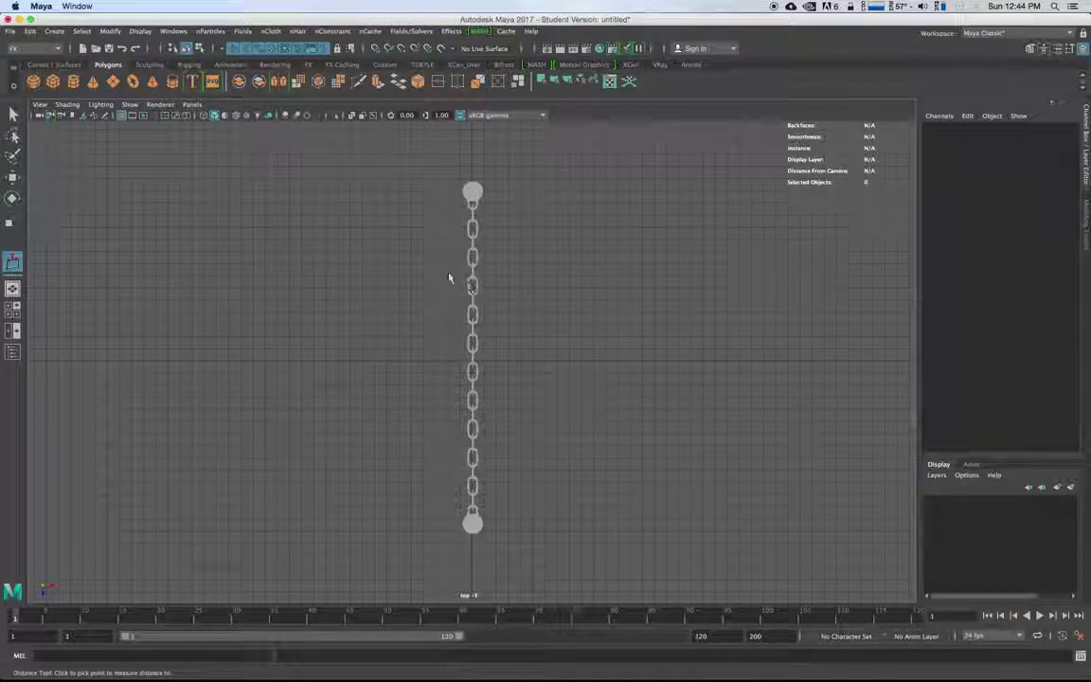
key("space")
key("space")
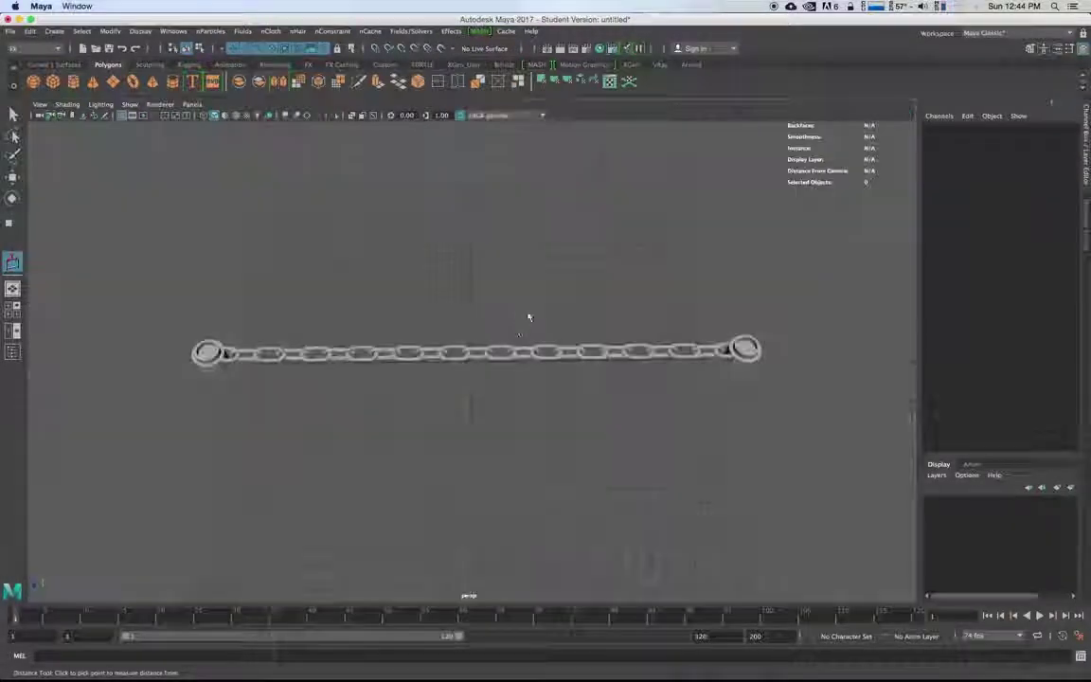
left_click_drag(528, 317, 503, 299, "alt")
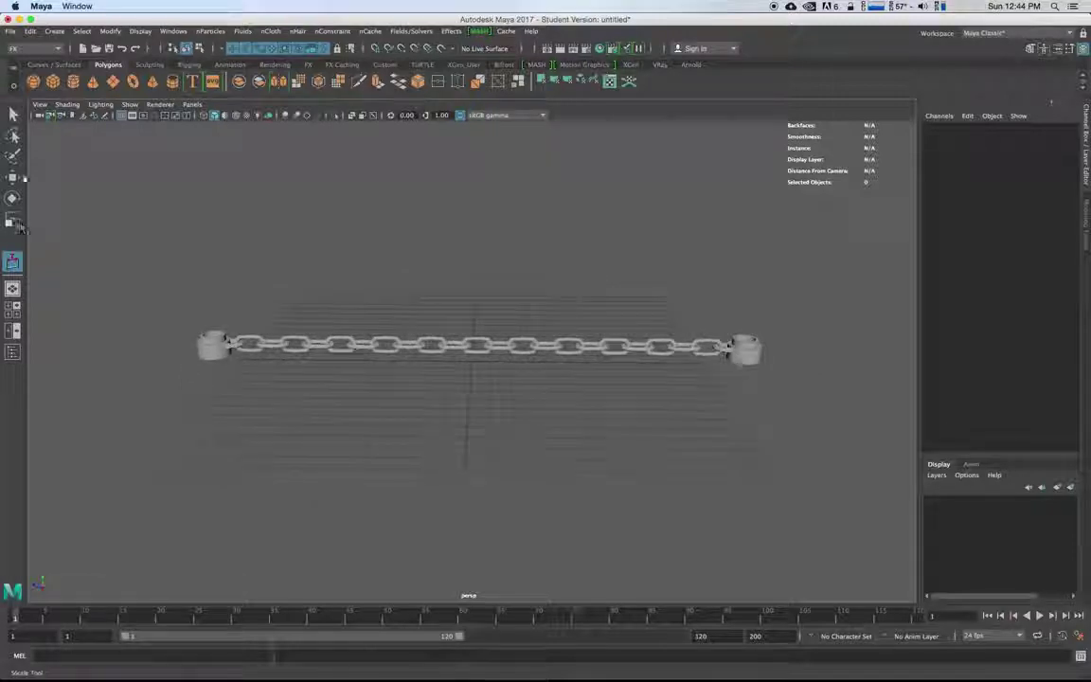
left_click(12, 111)
Step: Select one end connector of the chain together with the first link attached to it
left_click_drag(135, 259, 757, 488)
left_click(695, 424)
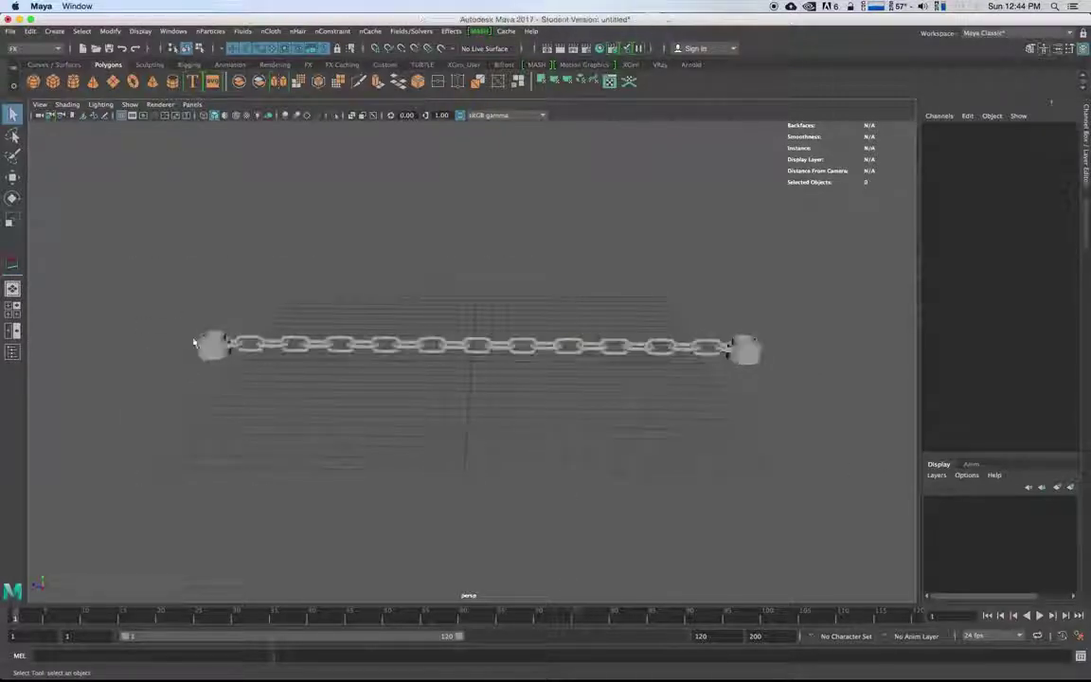
left_click(203, 346)
left_click(244, 347)
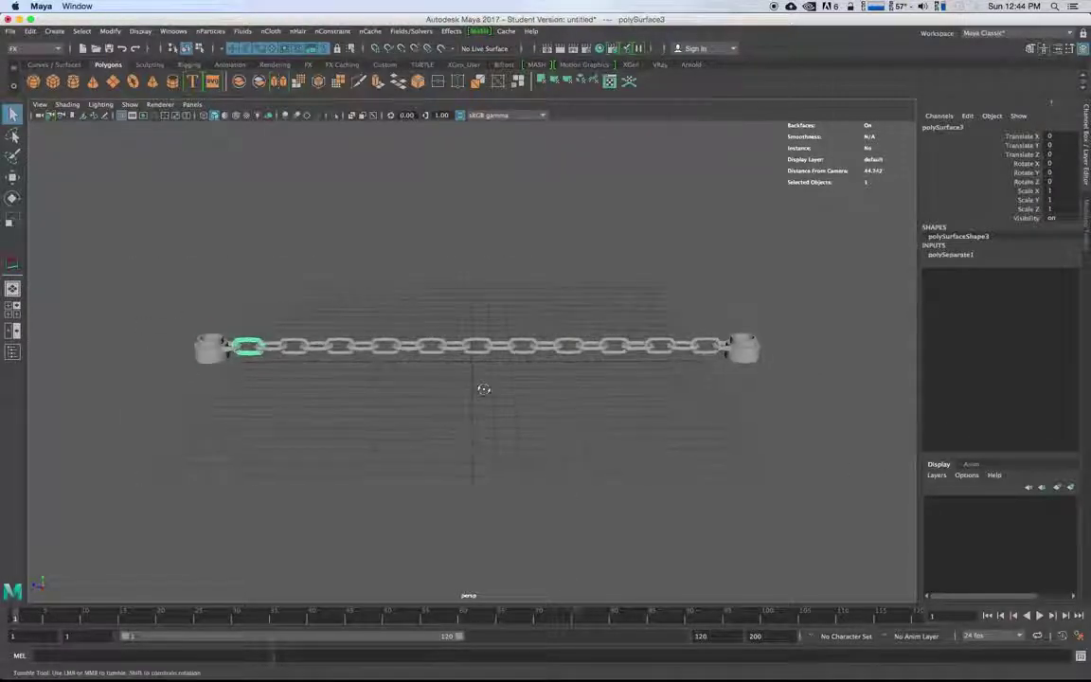
left_click_drag(482, 383, 453, 362, "alt")
left_click_drag(501, 409, 494, 410, "alt")
left_click(263, 431)
left_click_drag(184, 355, 247, 405)
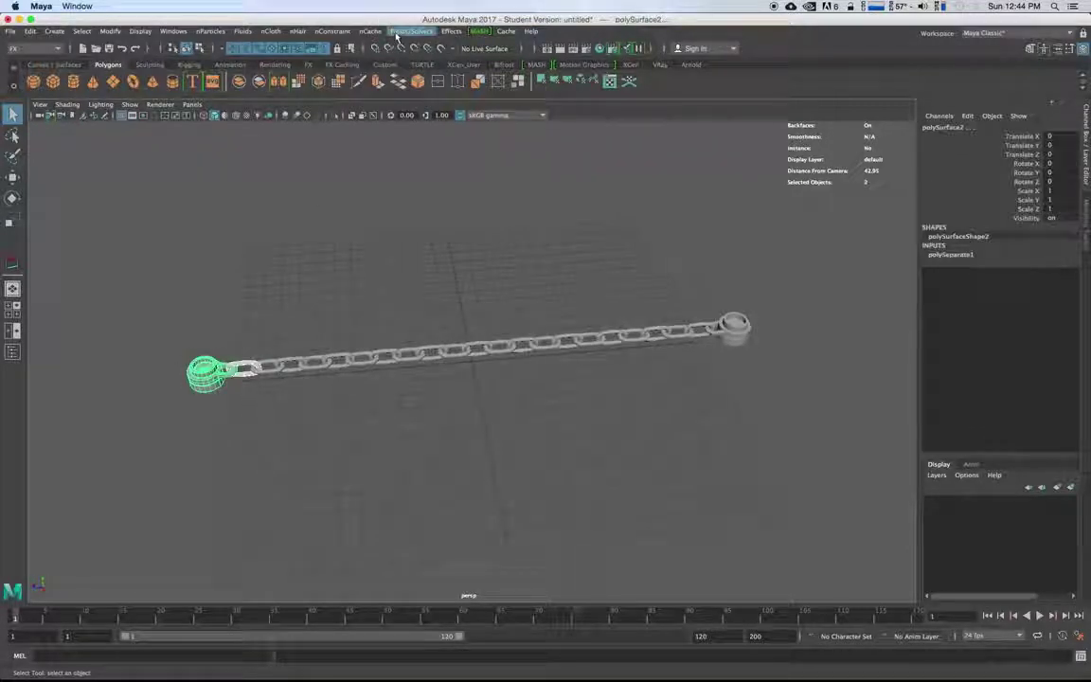
Step: Open the Pin Constraint options from the FX menu set and reset the settings to their defaults
left_click(34, 49)
left_click(30, 55)
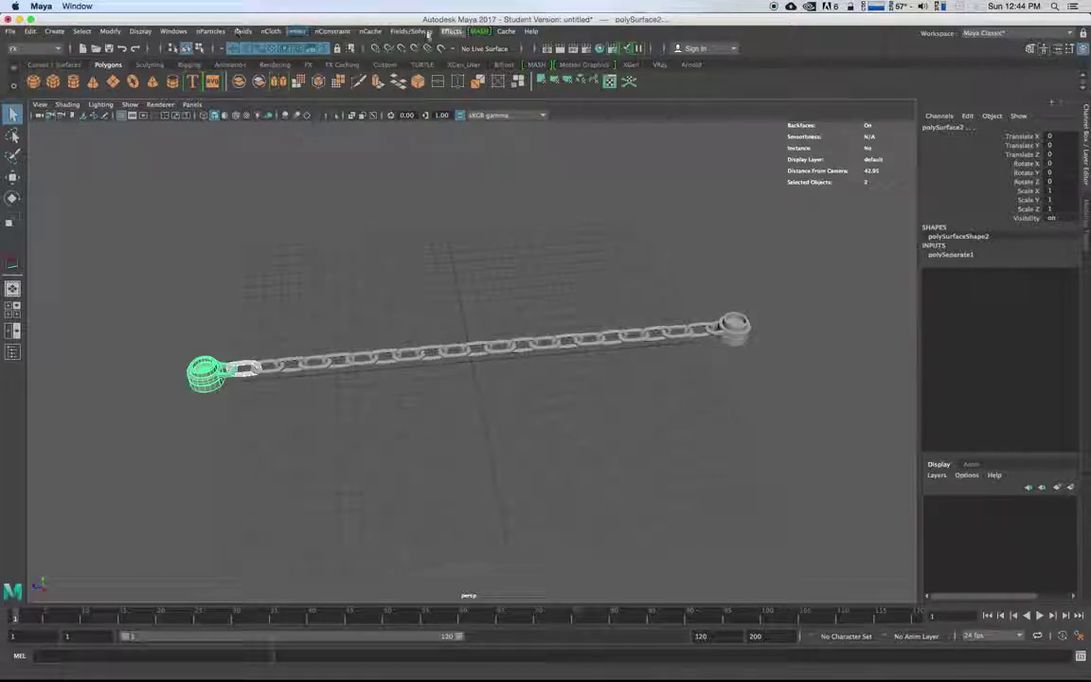
left_click(410, 31)
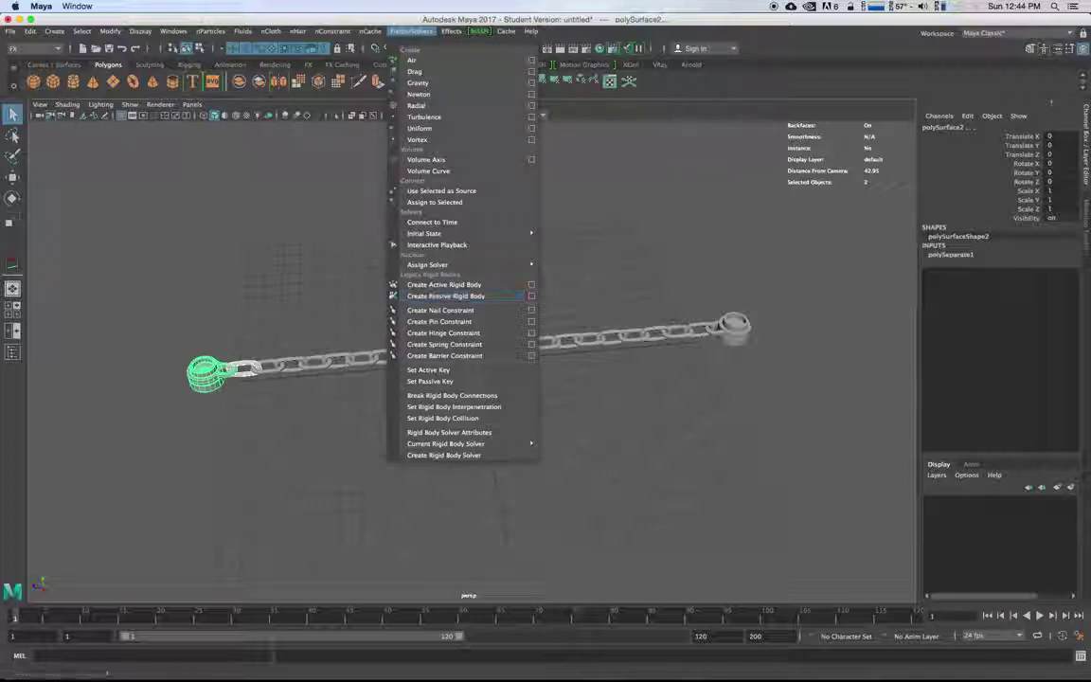
left_click(531, 323)
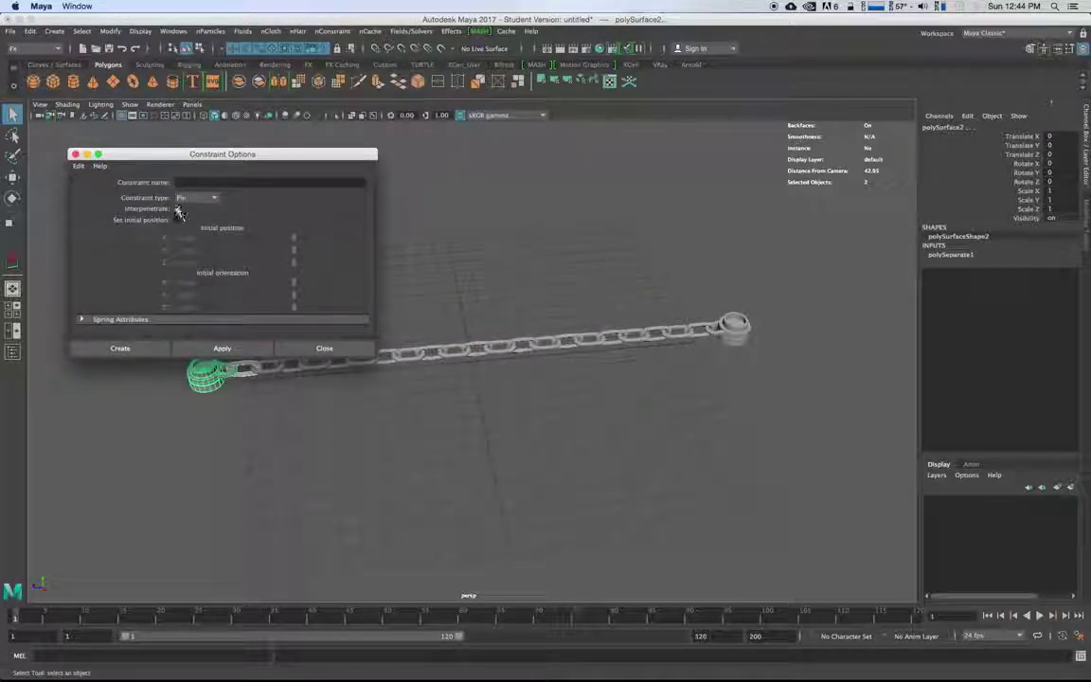
left_click(79, 166)
left_click(109, 175)
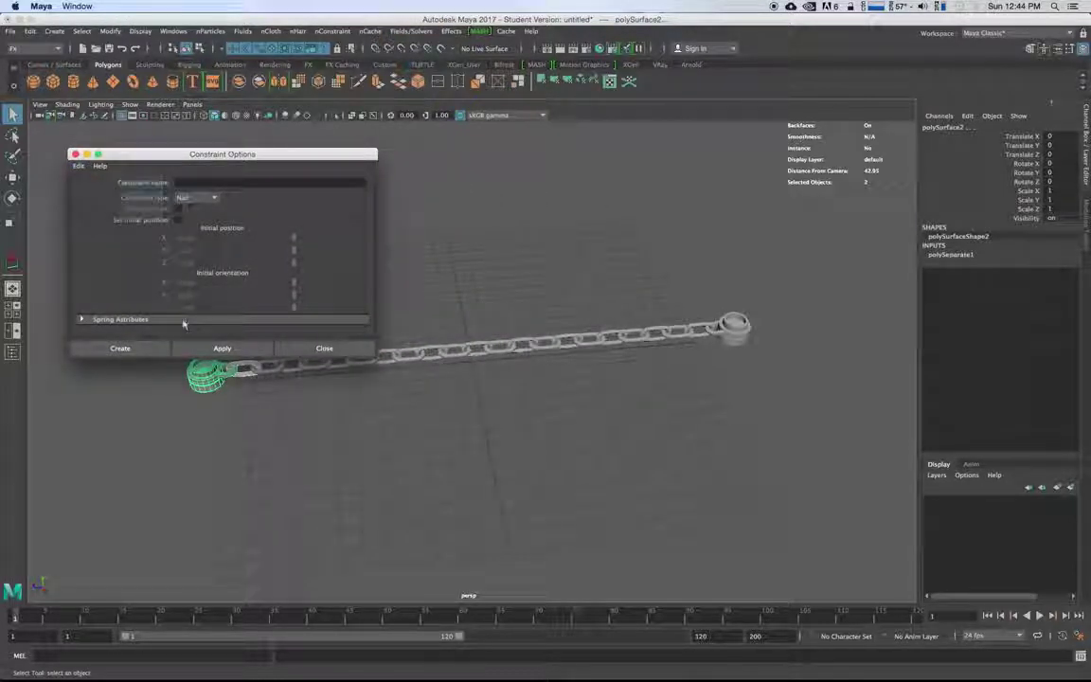
Step: Set the constraint type to Pin with Interpenetrate enabled, and apply it between the end connector and the first link
left_click(214, 199)
left_click(196, 221)
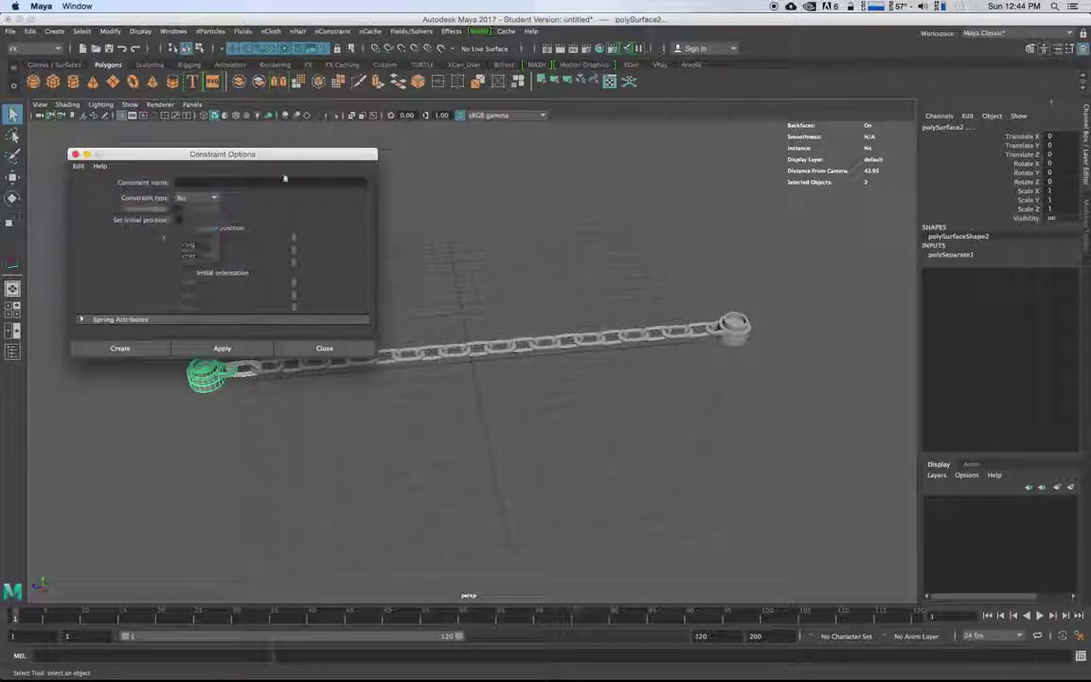
left_click_drag(232, 155, 217, 126)
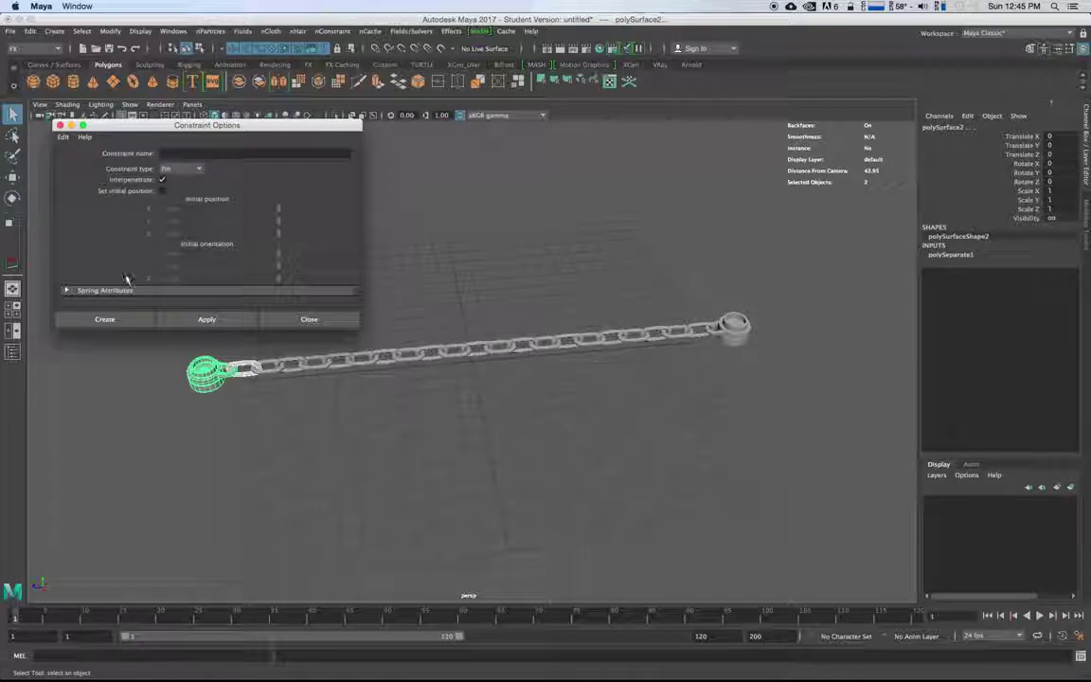
left_click(208, 319)
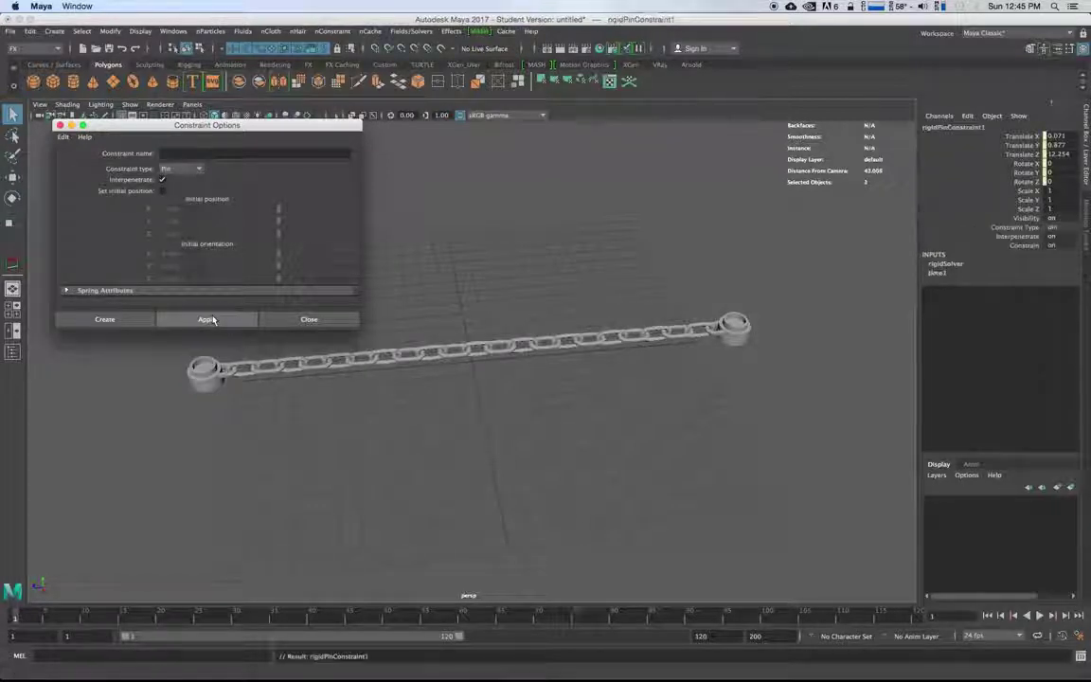
left_click(305, 320)
Step: Add the same pin constraint between the first and second chain links
scroll(262, 405, "up", 3)
middle_click_drag(200, 380, 389, 377, "alt")
scroll(390, 377, "up", 3)
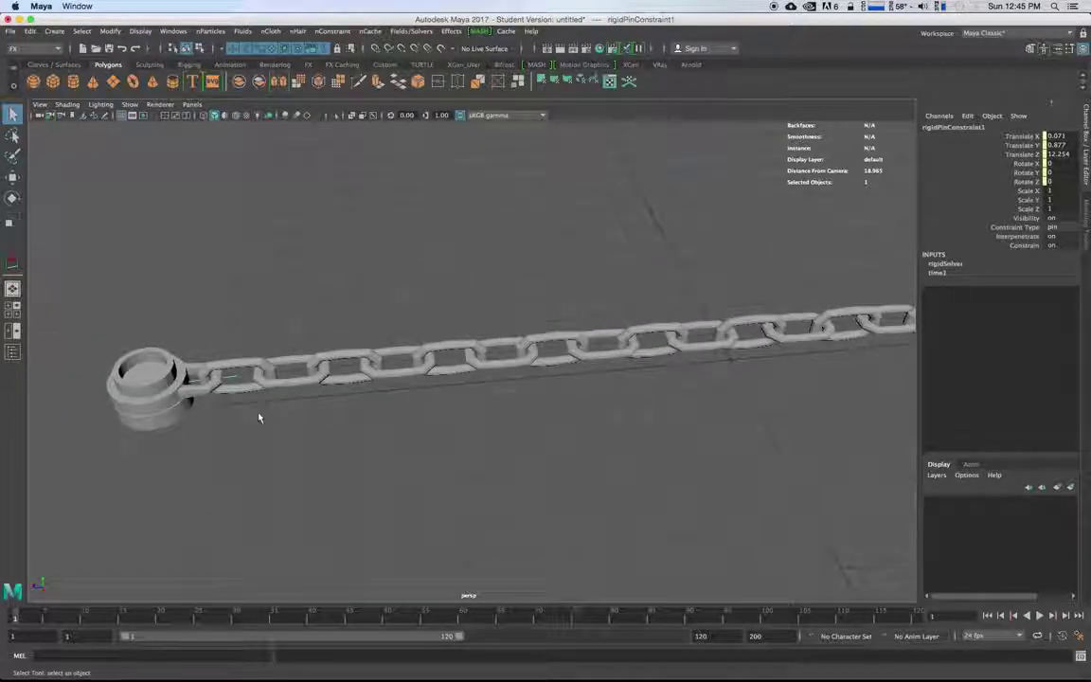
left_click(248, 377)
left_click(291, 388, "shift")
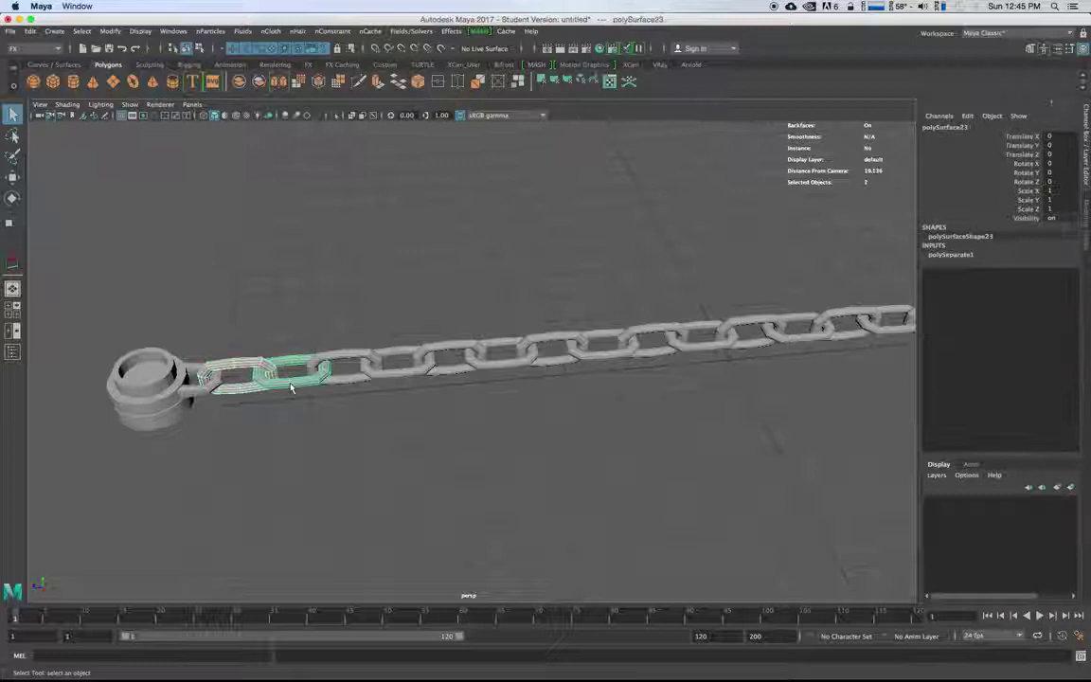
left_click(291, 386)
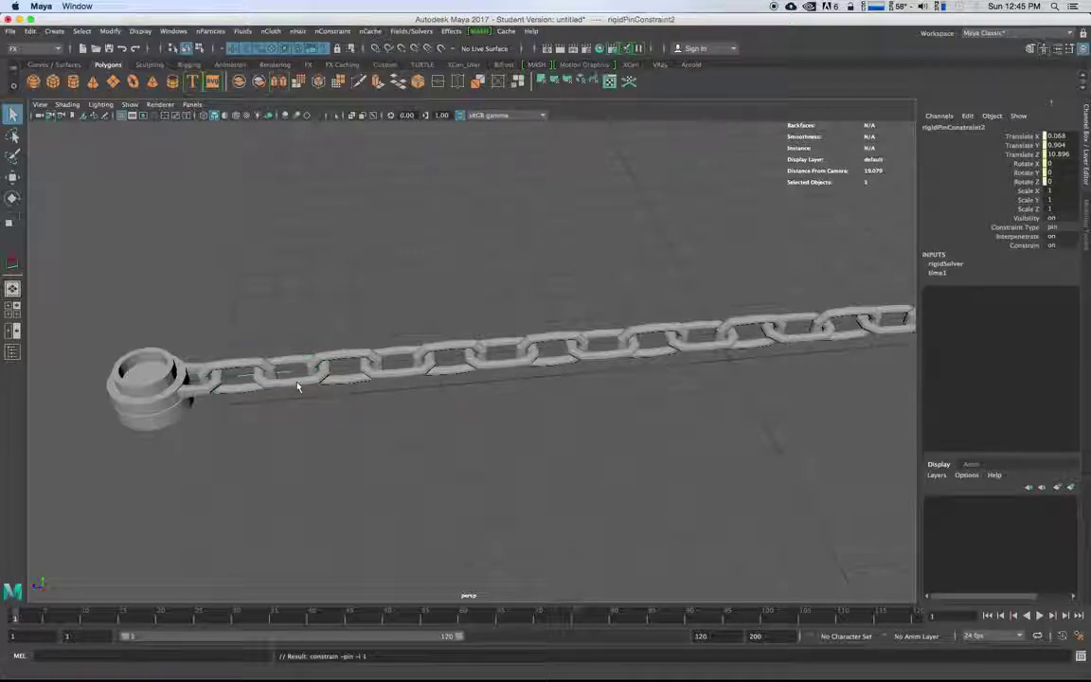
Step: Repeat the pin constraint on each neighbouring pair of links from the second through the seventh
left_click(297, 383)
left_click(347, 380, "shift")
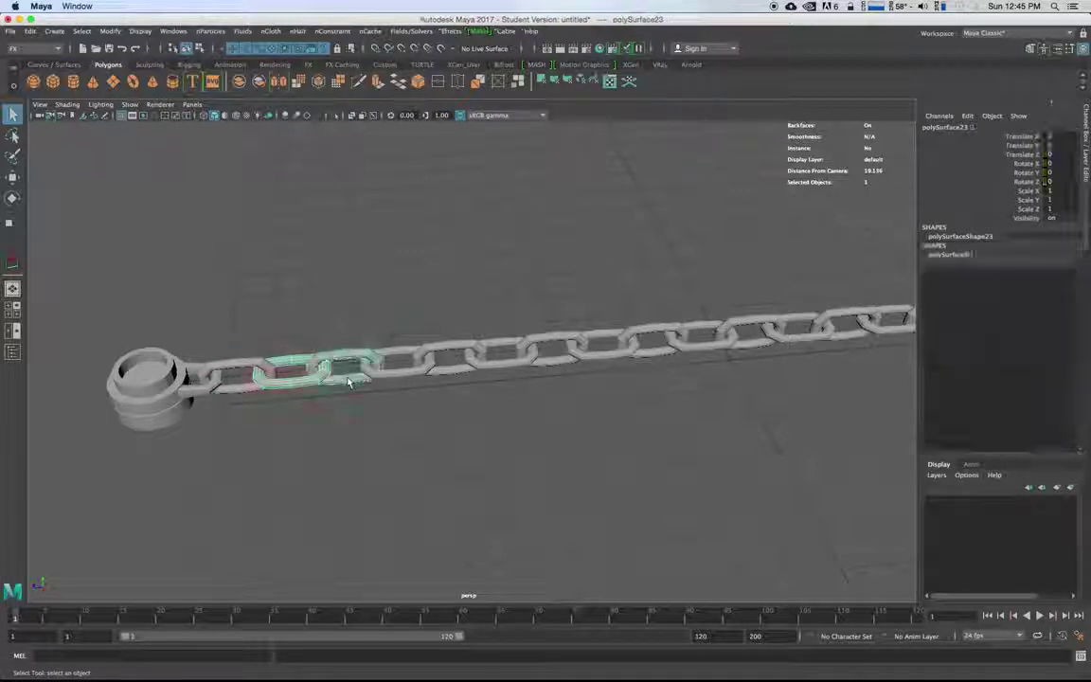
key("g")
left_click_drag(365, 339, 392, 397)
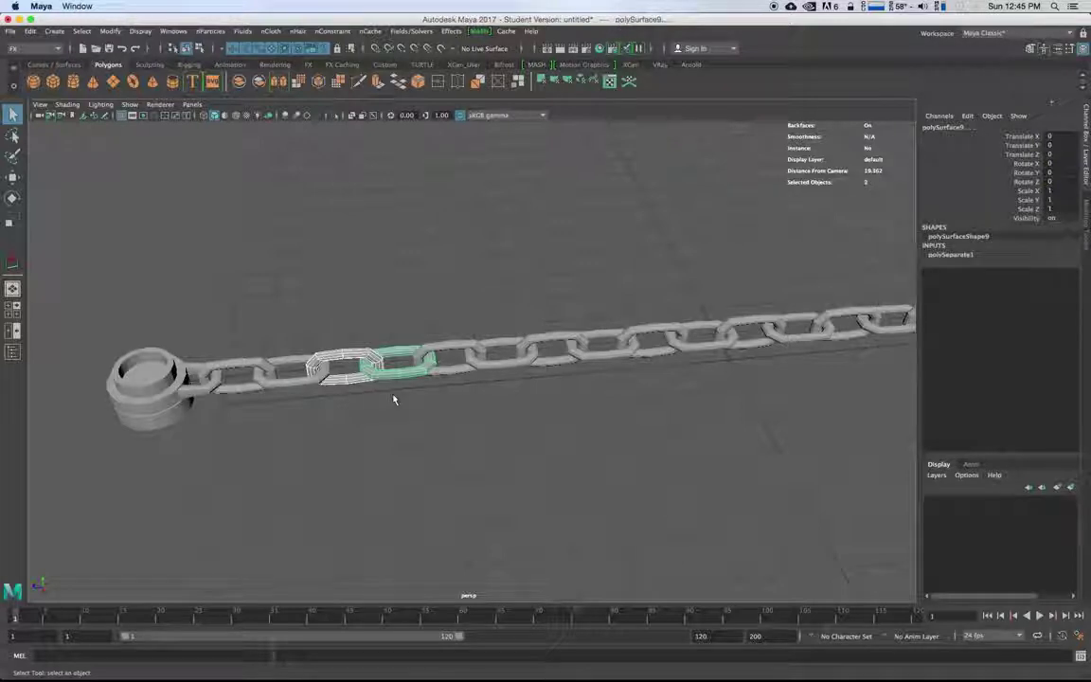
key("g")
left_click_drag(416, 332, 444, 380)
left_click(463, 356)
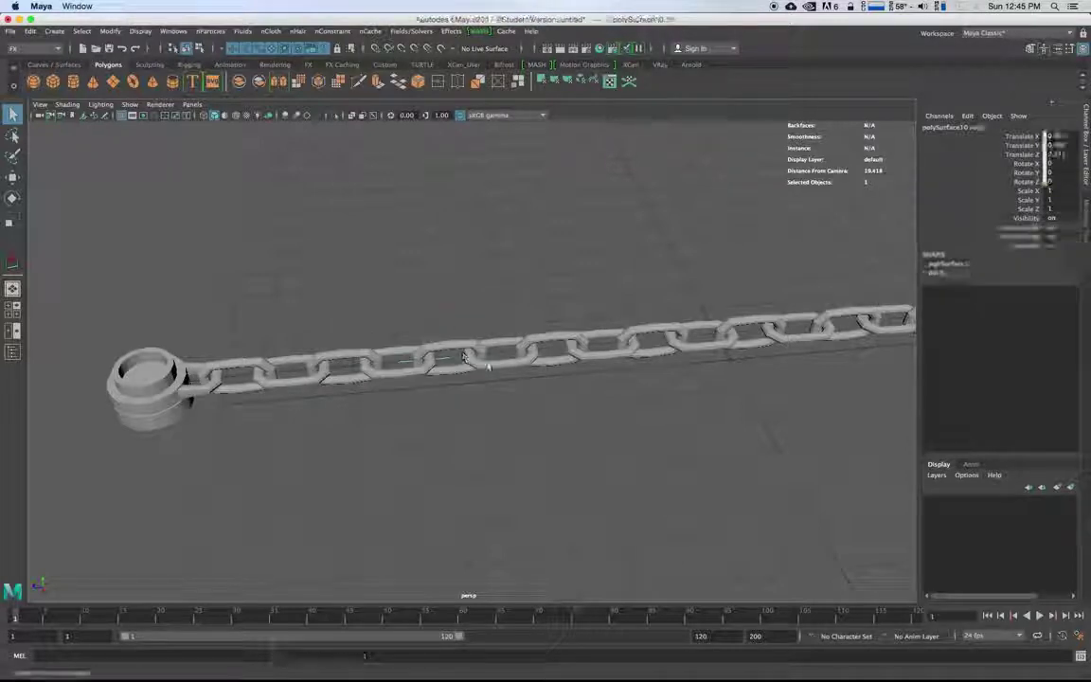
left_click_drag(489, 367, 497, 373)
key("g")
left_click_drag(521, 322, 549, 375)
key("g")
Step: Repeat the pin constraint on each neighbouring pair of links from the seventh through the thirteenth
left_click_drag(572, 319, 596, 371)
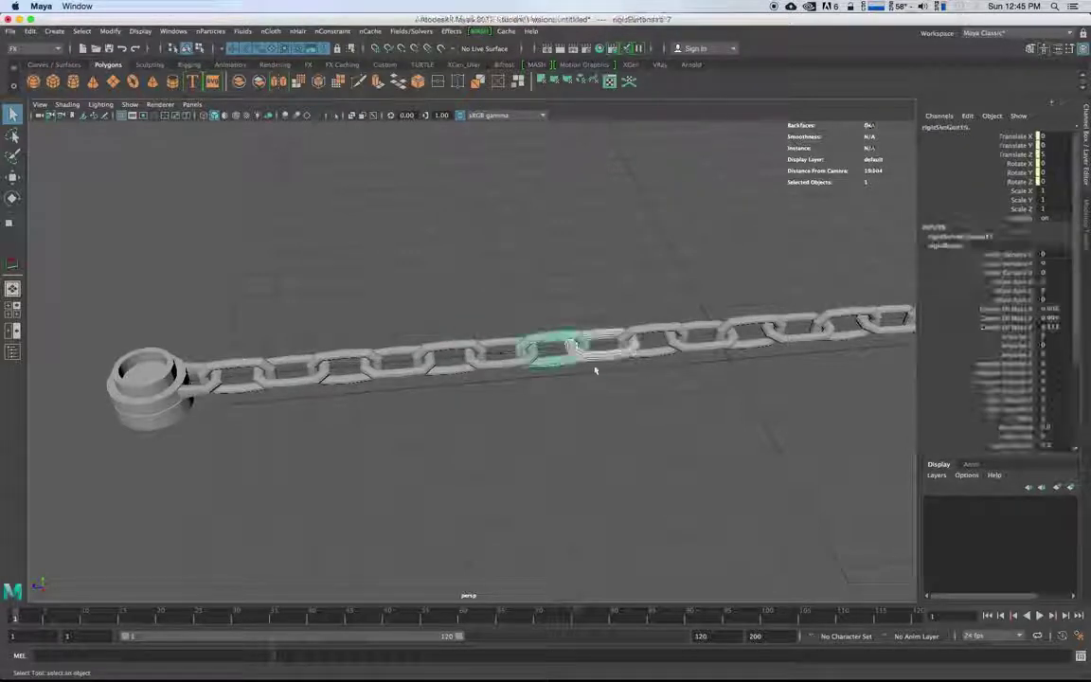
key("g")
left_click_drag(623, 320, 650, 367)
key("g")
left_click_drag(657, 315, 691, 365)
key("g")
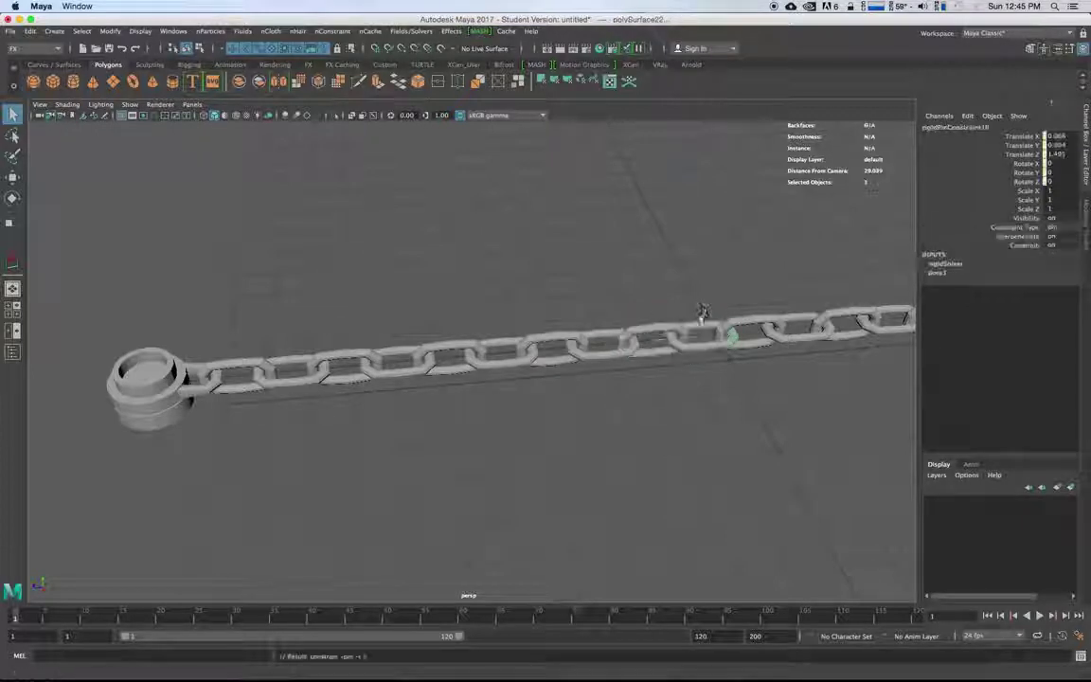
left_click(793, 346)
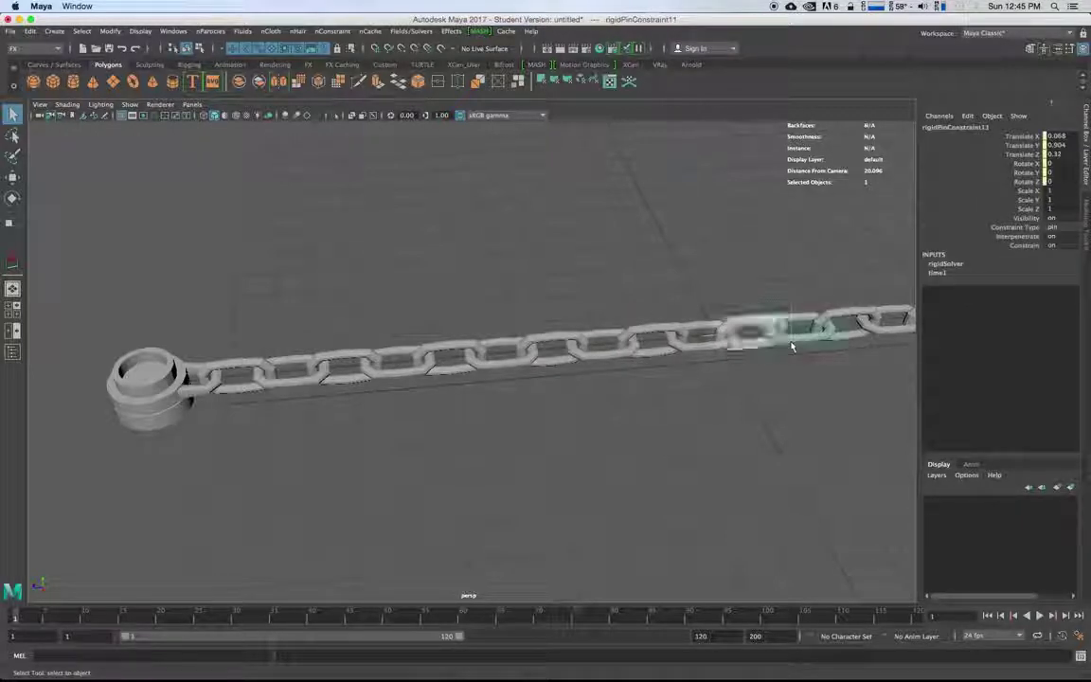
key("g")
left_click_drag(816, 303, 837, 350)
key("g")
Step: Continue along the chain, pinning each neighbouring pair of links from the thirteenth through the sixteenth
middle_click_drag(809, 361, 804, 365, "alt")
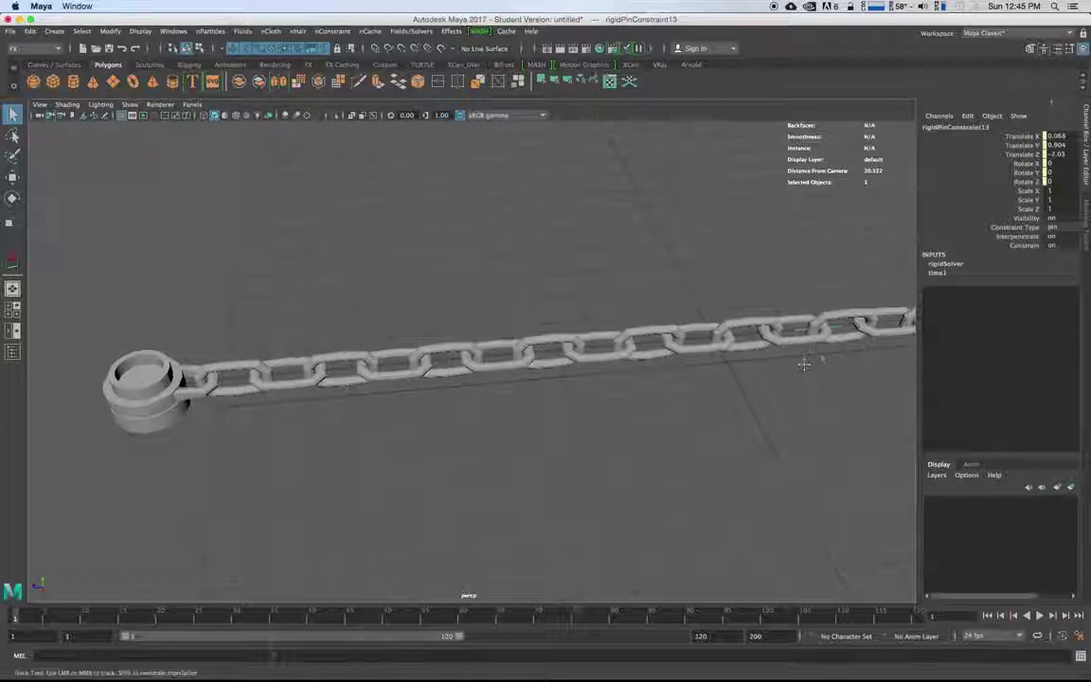
left_click_drag(804, 365, 421, 313, "alt")
left_click_drag(444, 363, 445, 365)
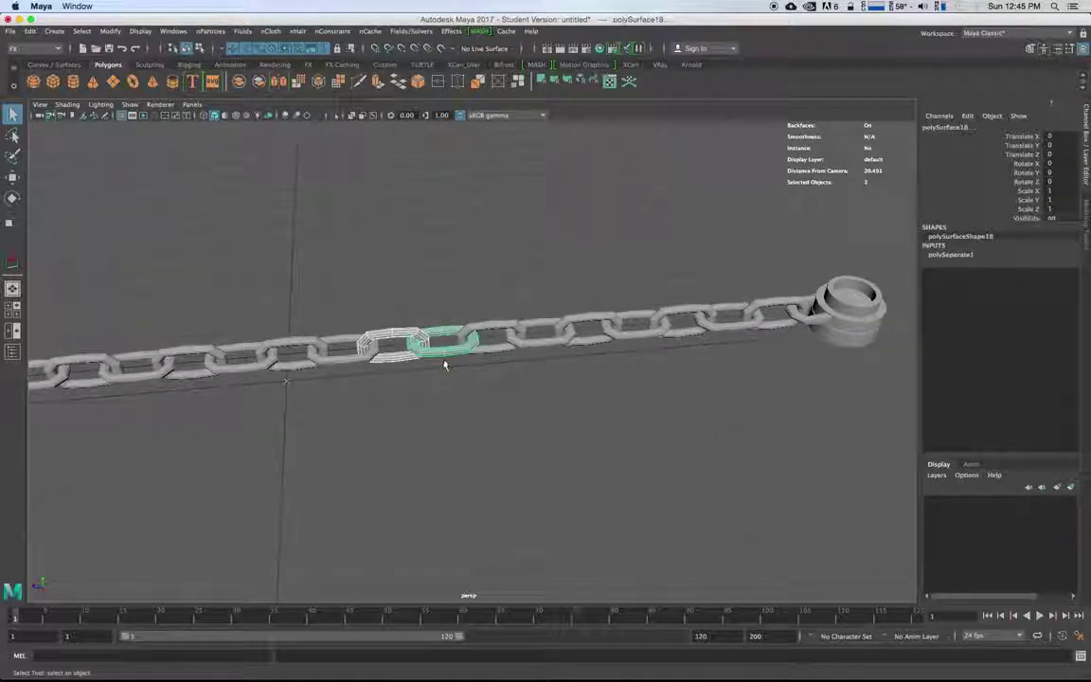
key("g")
left_click_drag(463, 317, 500, 371)
key("g")
left_click_drag(512, 322, 528, 355)
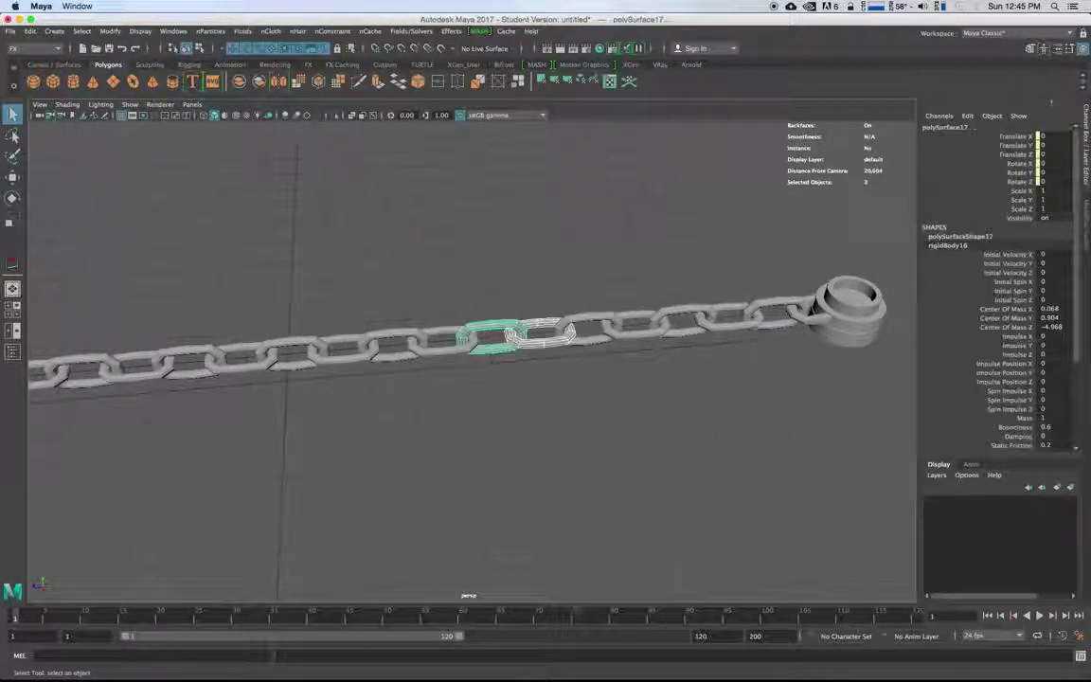
key("g")
Step: Pin each remaining neighbouring pair from the sixteenth link onward, ending with the last link and the far end connector
left_click_drag(560, 311, 674, 348)
key("g")
left_click(628, 320, "shift")
key("g")
key("g")
left_click_drag(695, 293, 714, 352)
key("g")
left_click_drag(744, 292, 769, 332)
key("g")
left_click_drag(787, 284, 834, 365)
key("g")
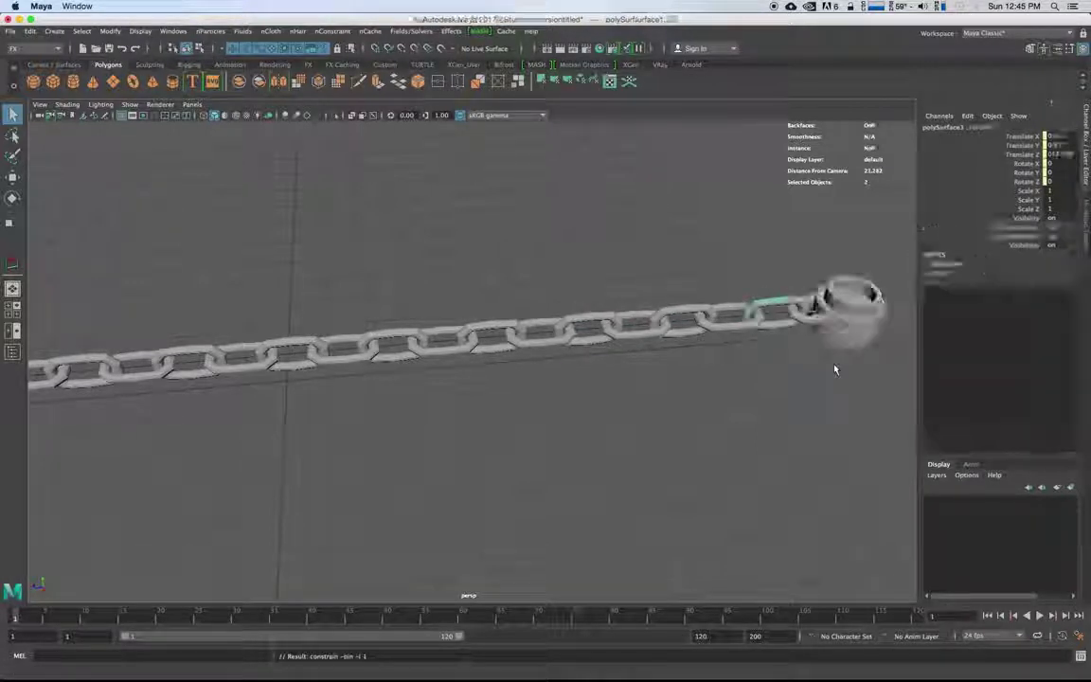
Step: Create a nail constraint on the connector at the far end of the chain
left_click(846, 310)
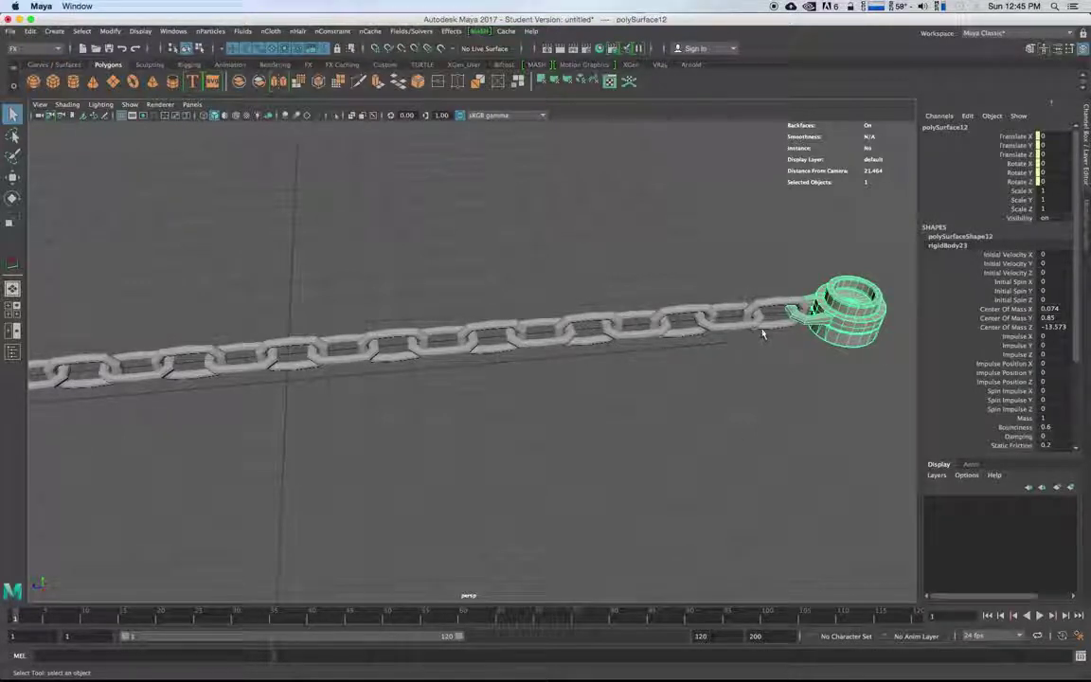
left_click(415, 31)
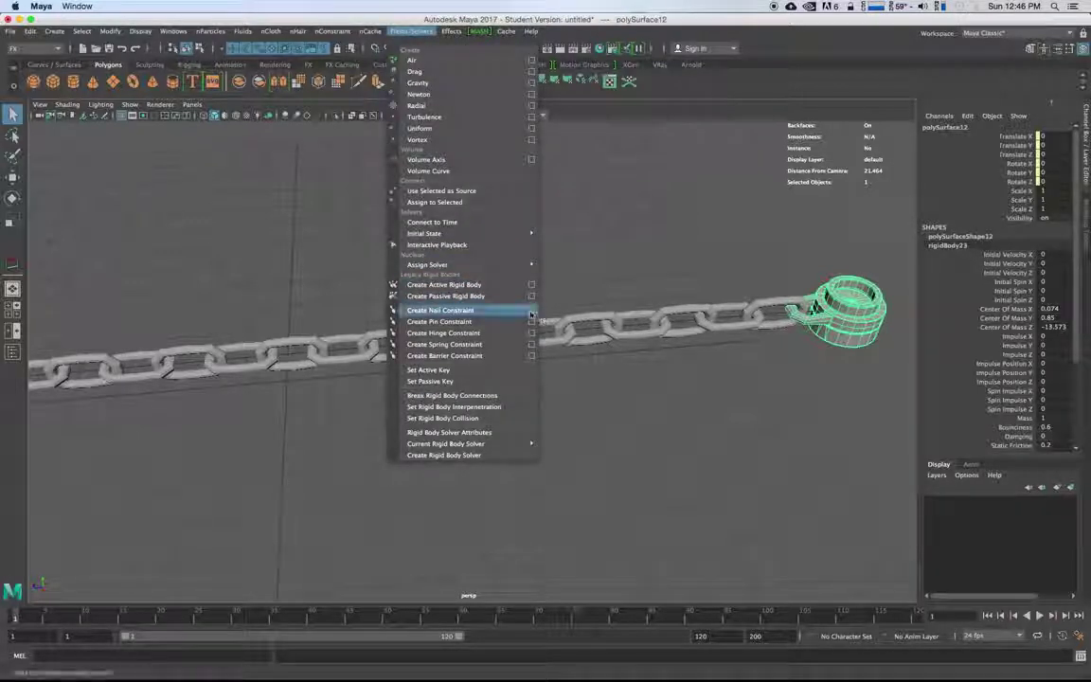
left_click(459, 311)
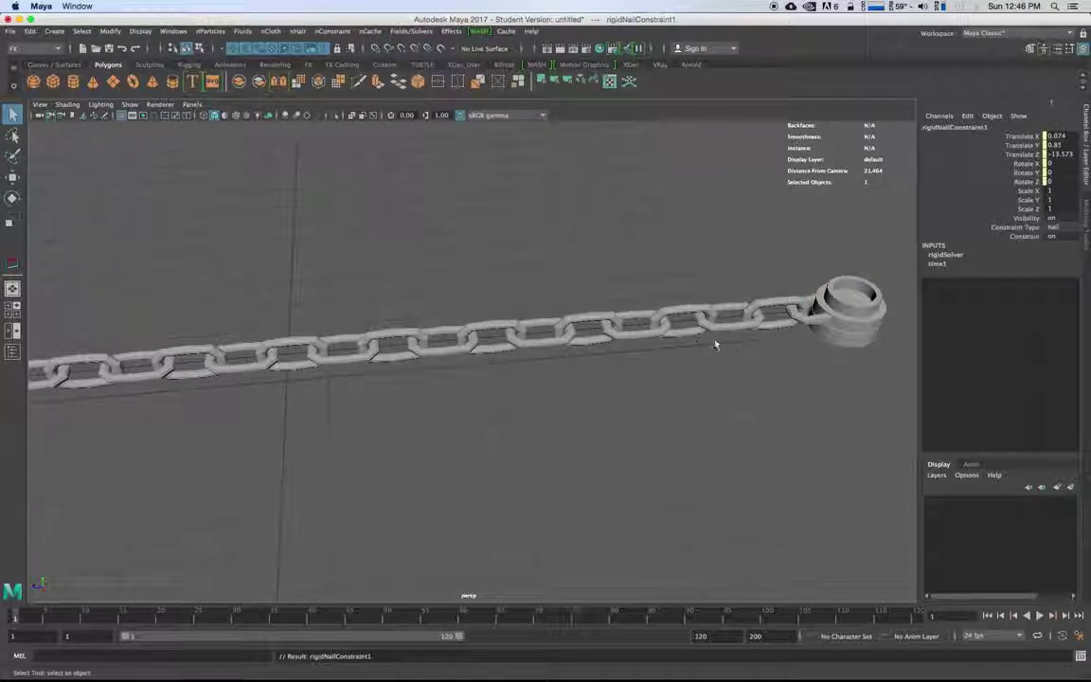
Step: Move the nail constraint outward past the end connector to about -15.73 on Z using wireframe display, and restore shaded display
key("4")
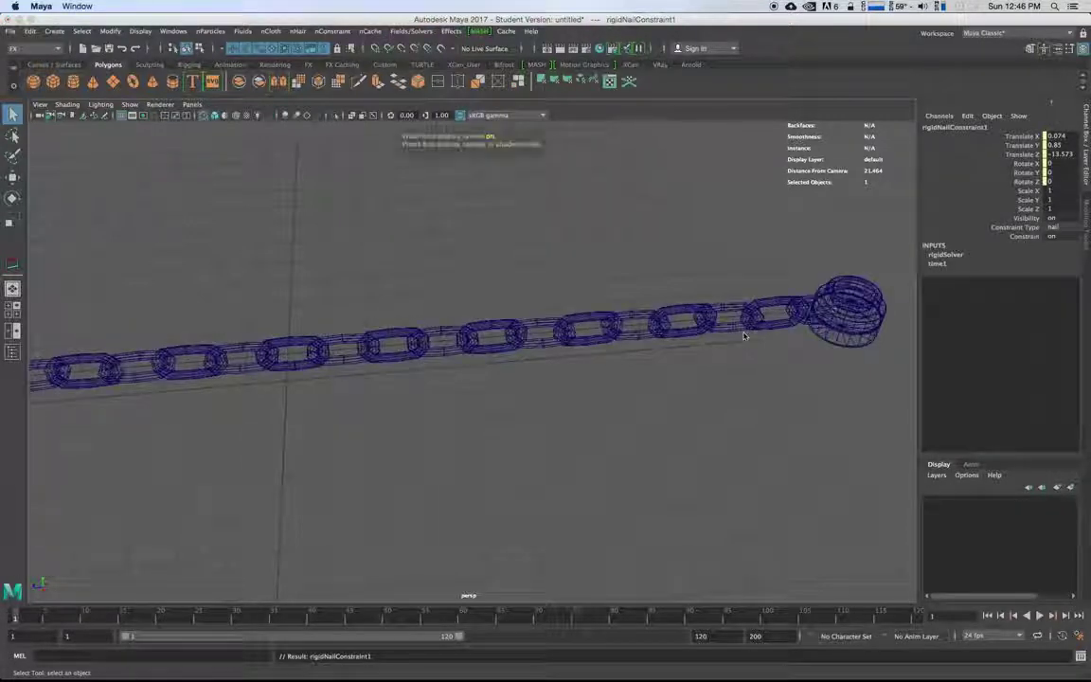
key("w")
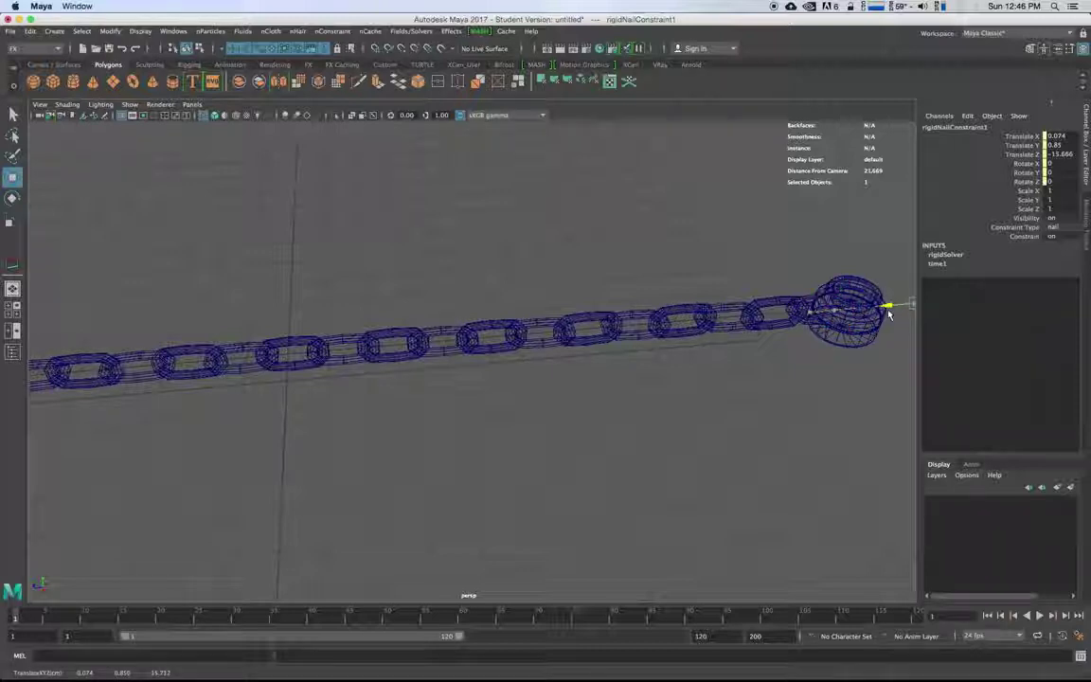
left_click_drag(889, 314, 531, 325)
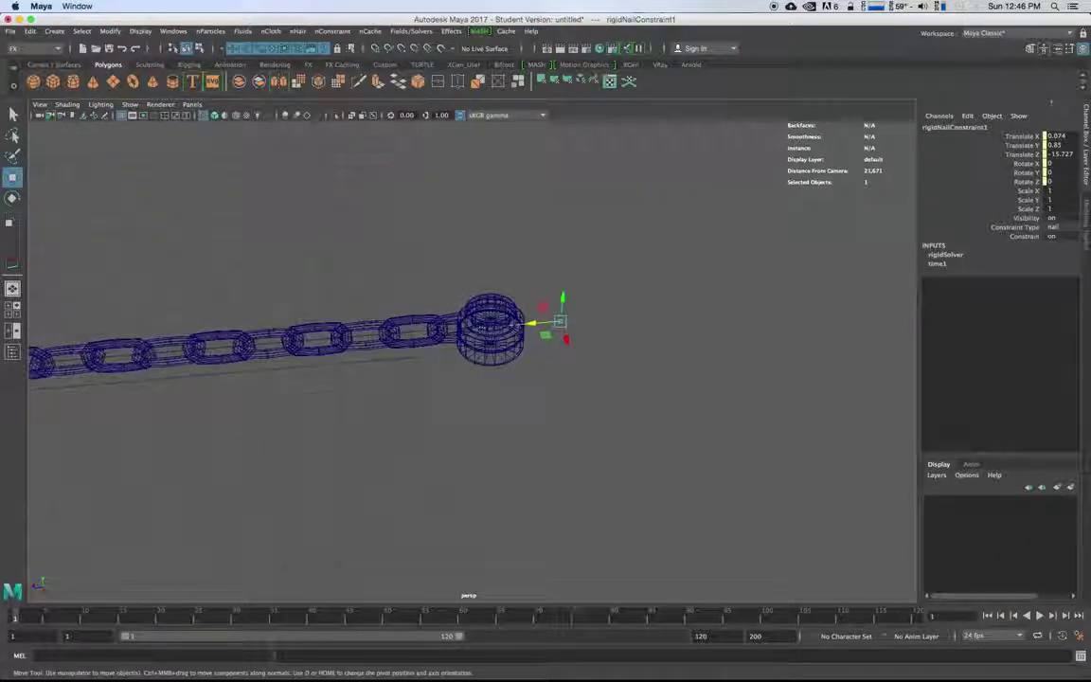
left_click(579, 389)
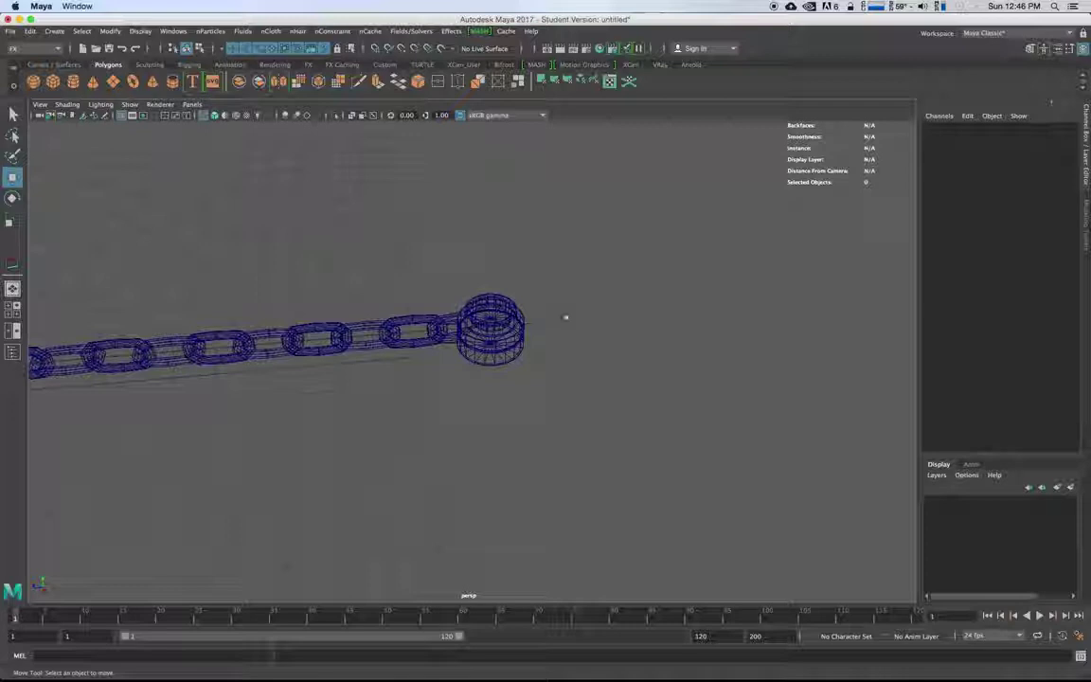
key("5")
key("alt+v")
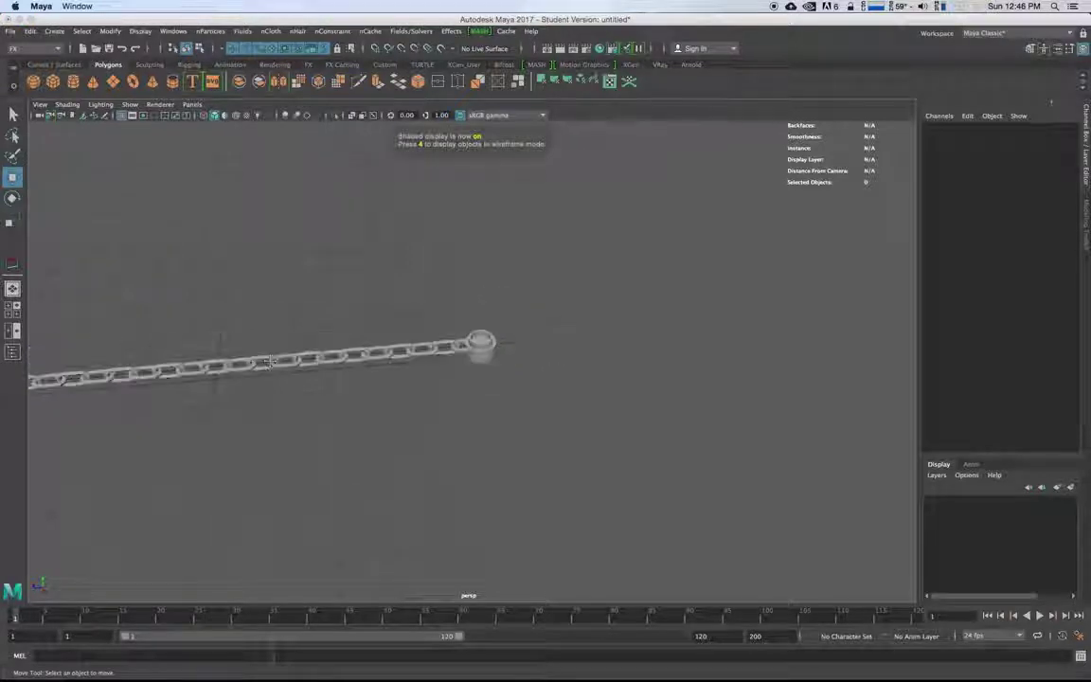
Step: Create a drag field affecting all the chain pieces, polySurface1 through polySurface23
left_click_drag(467, 336, 466, 331, "alt")
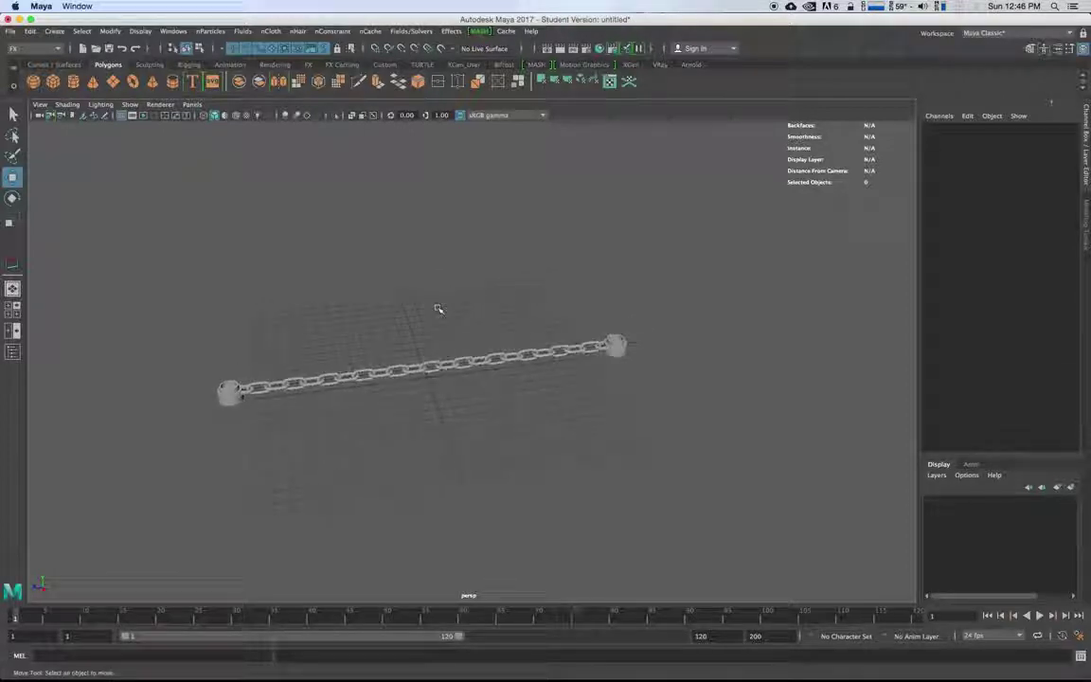
middle_click_drag(417, 301, 422, 278, "alt")
left_click(171, 31)
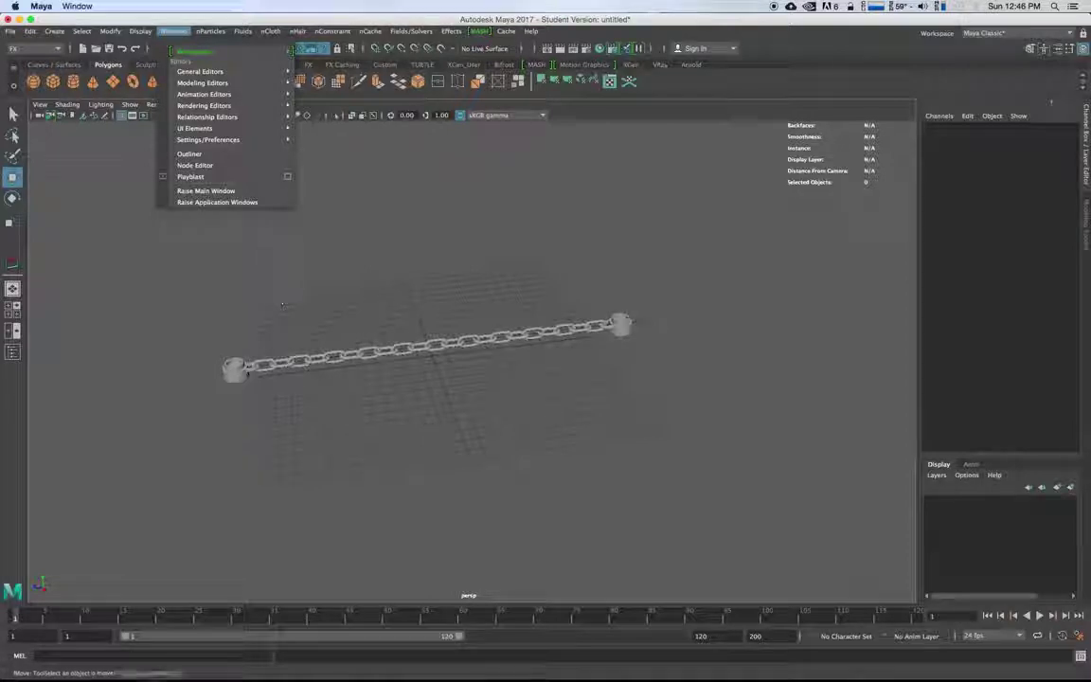
left_click(207, 155)
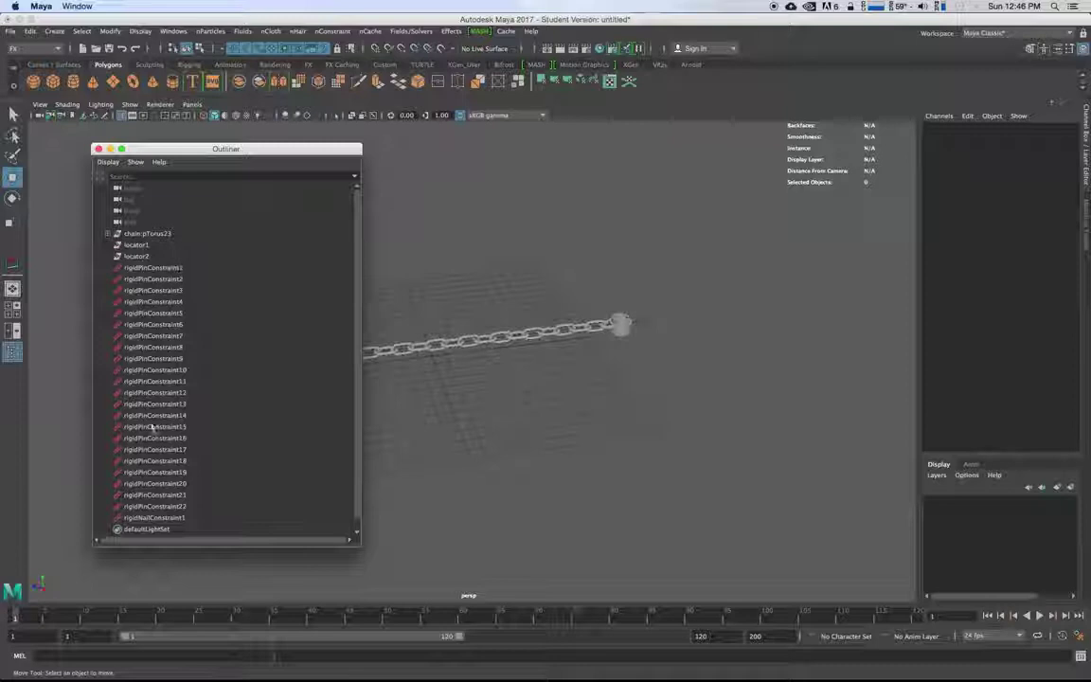
left_click(107, 233)
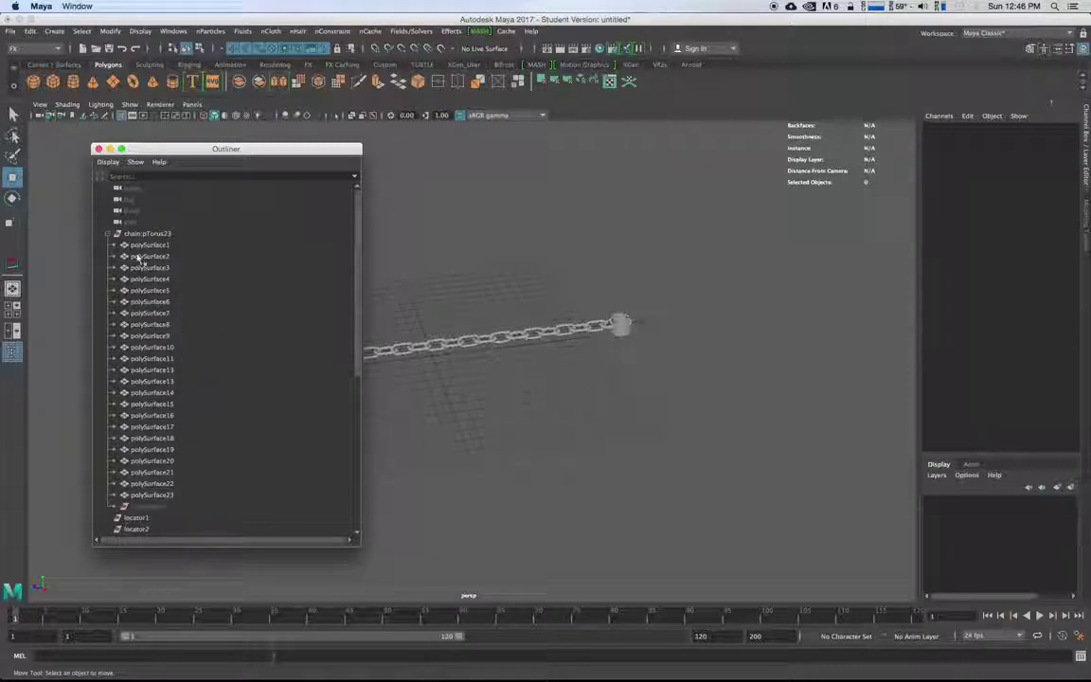
left_click(147, 244)
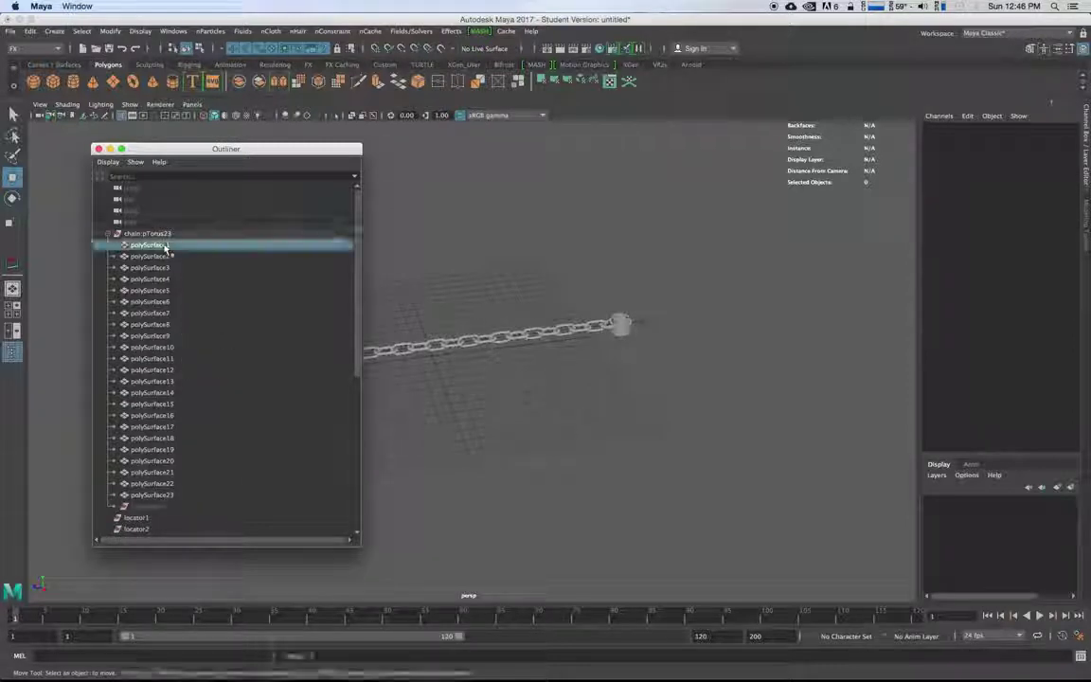
left_click(133, 495, "shift")
left_click_drag(290, 154, 885, 159)
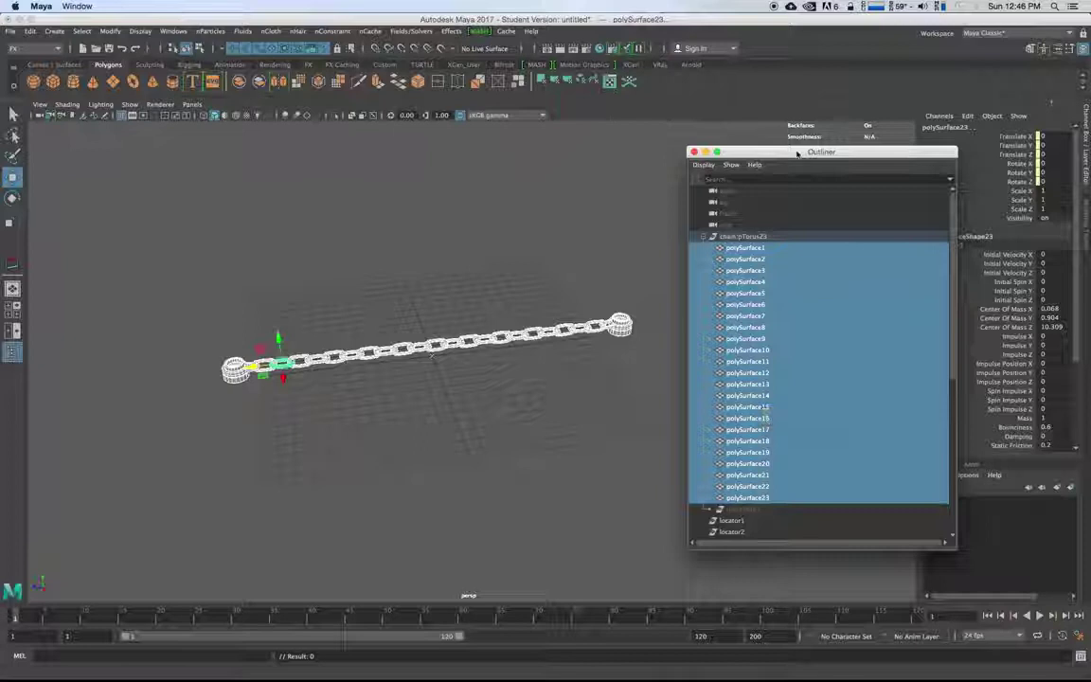
left_click_drag(805, 152, 149, 115)
left_click(412, 31)
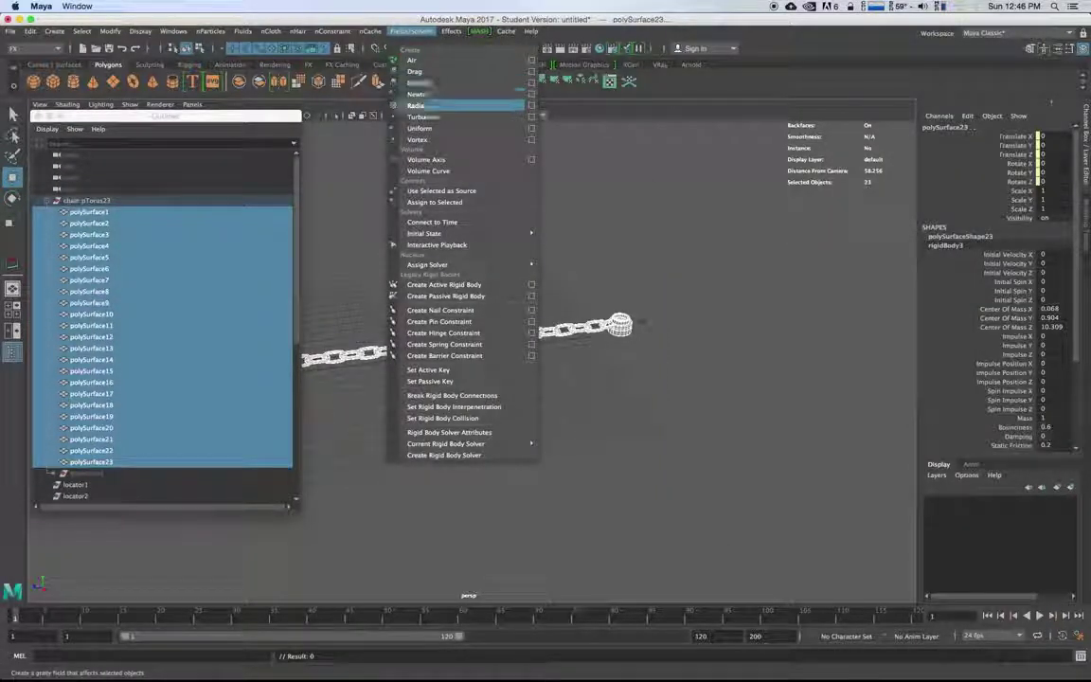
left_click(474, 73)
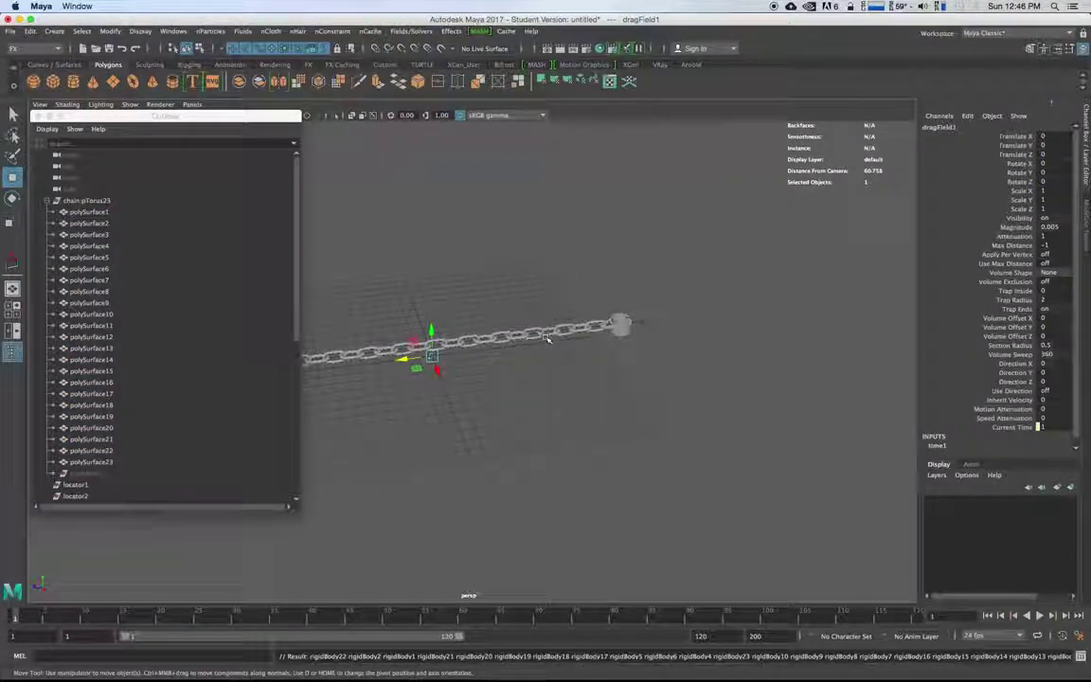
Step: Examine the attributes of dragField1, including its distance settings, and close the attribute view
scroll(151, 398, "down", 8)
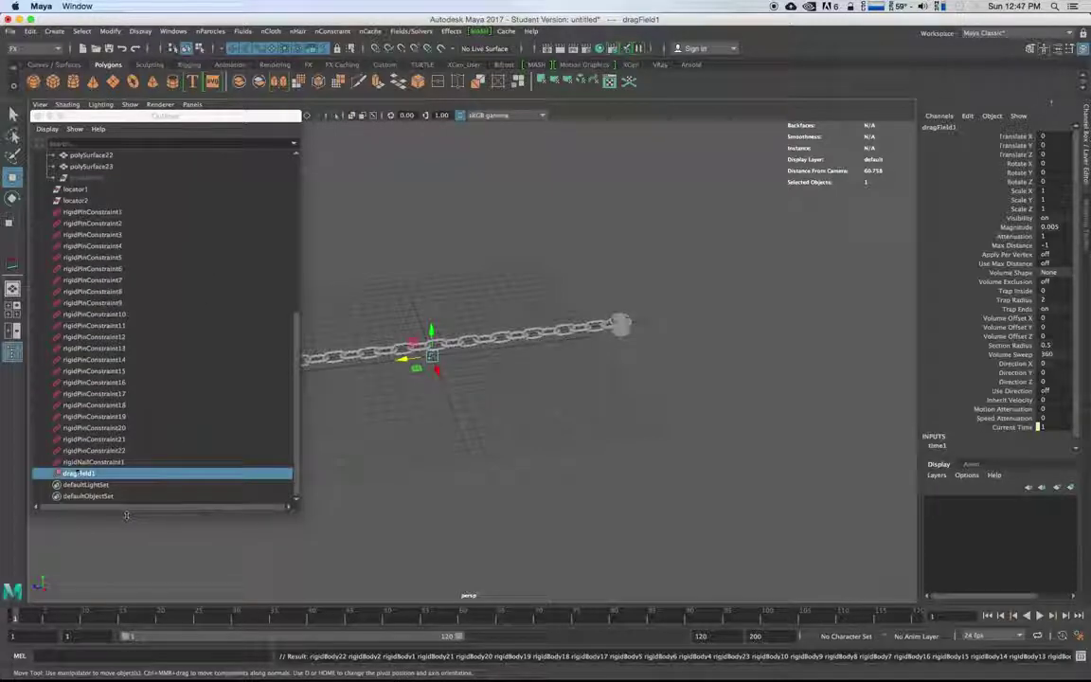
double_click(78, 474)
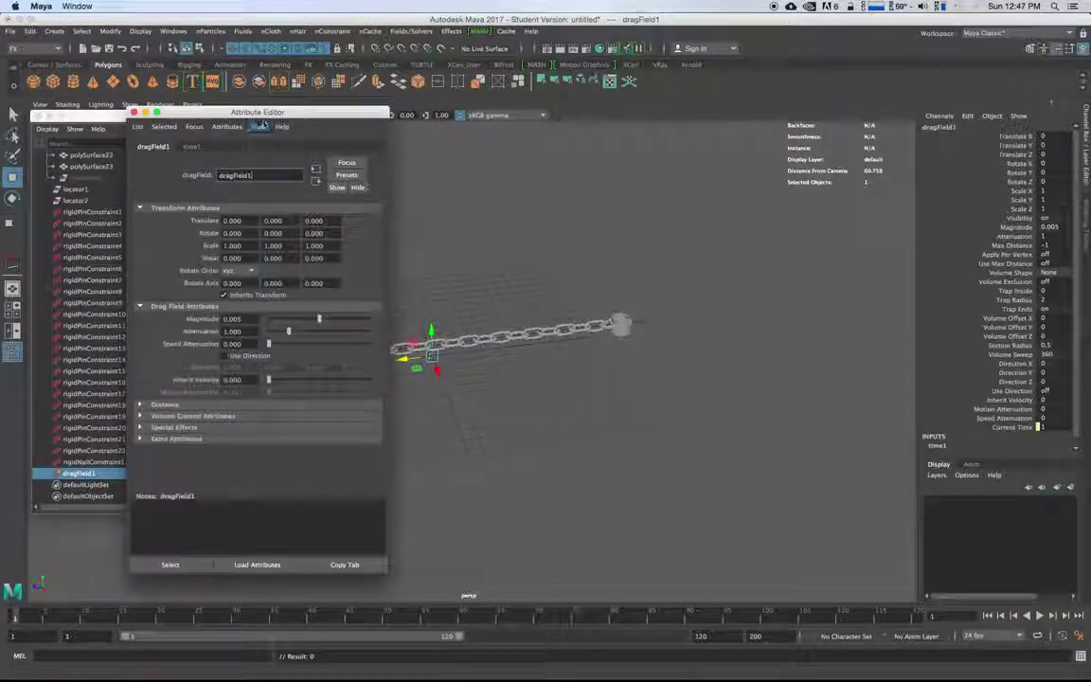
left_click_drag(236, 110, 704, 125)
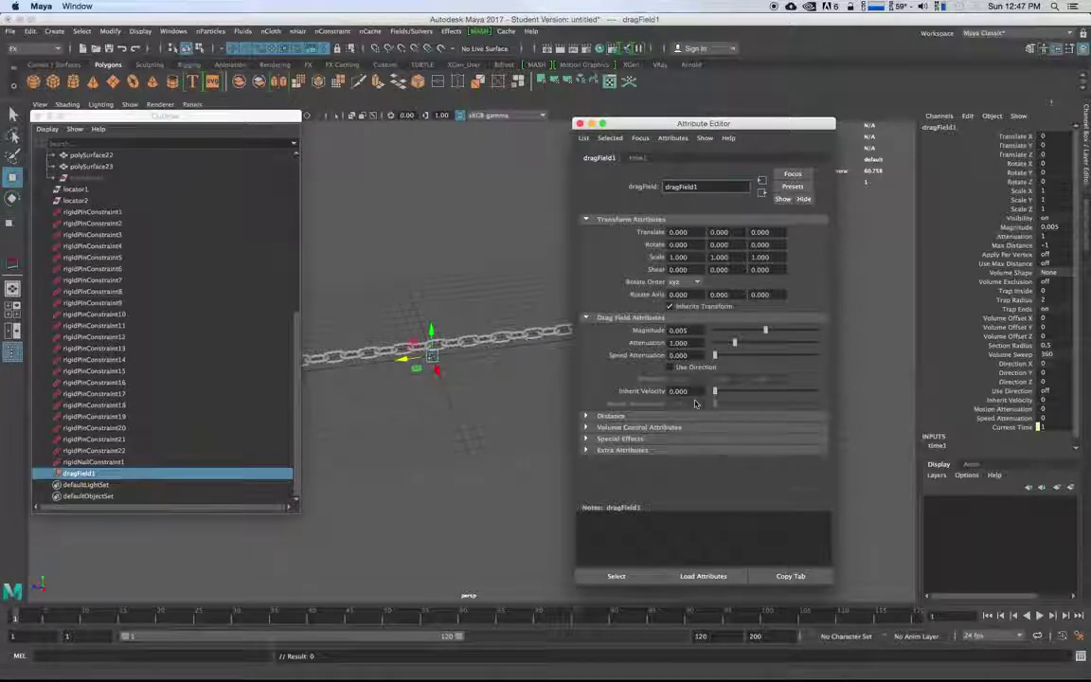
left_click(610, 416)
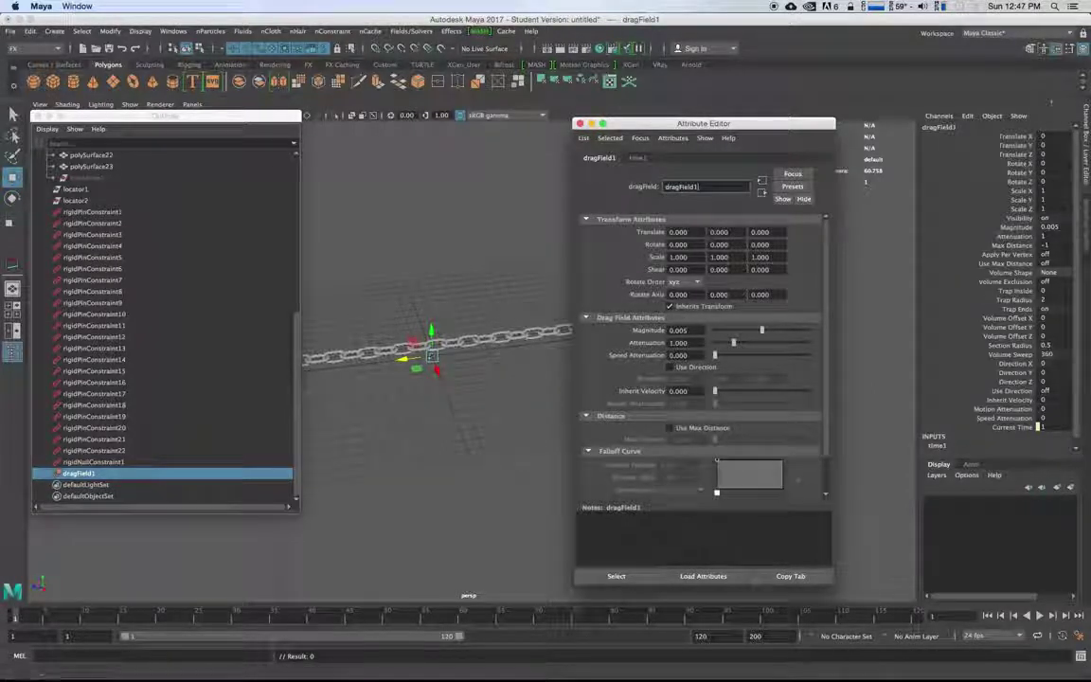
left_click(606, 416)
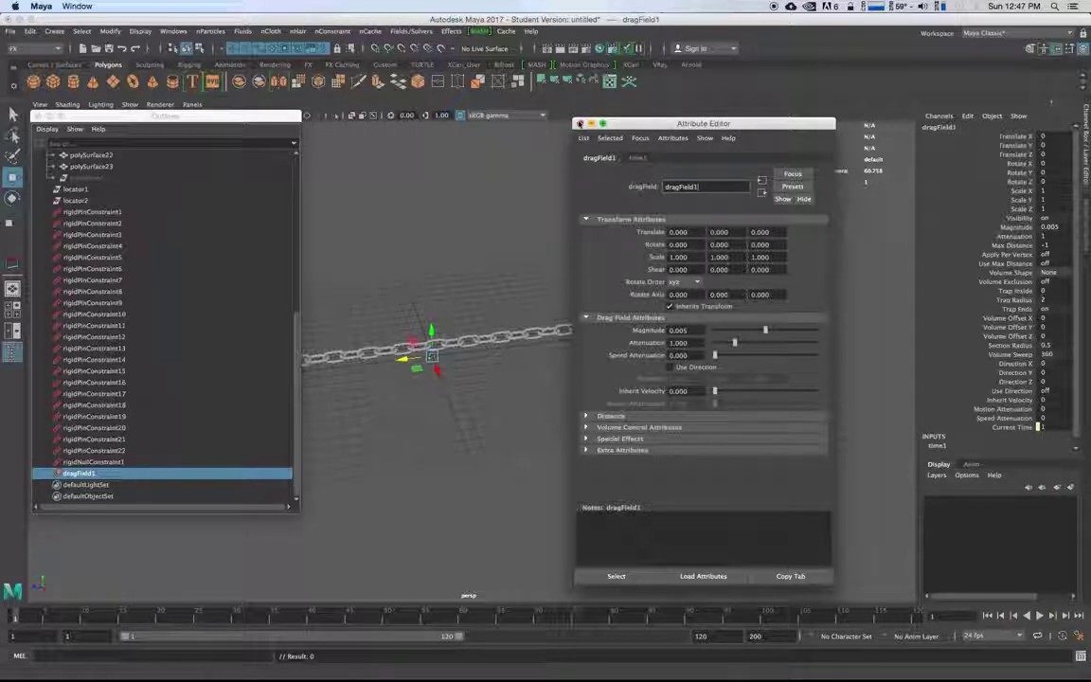
left_click(580, 124)
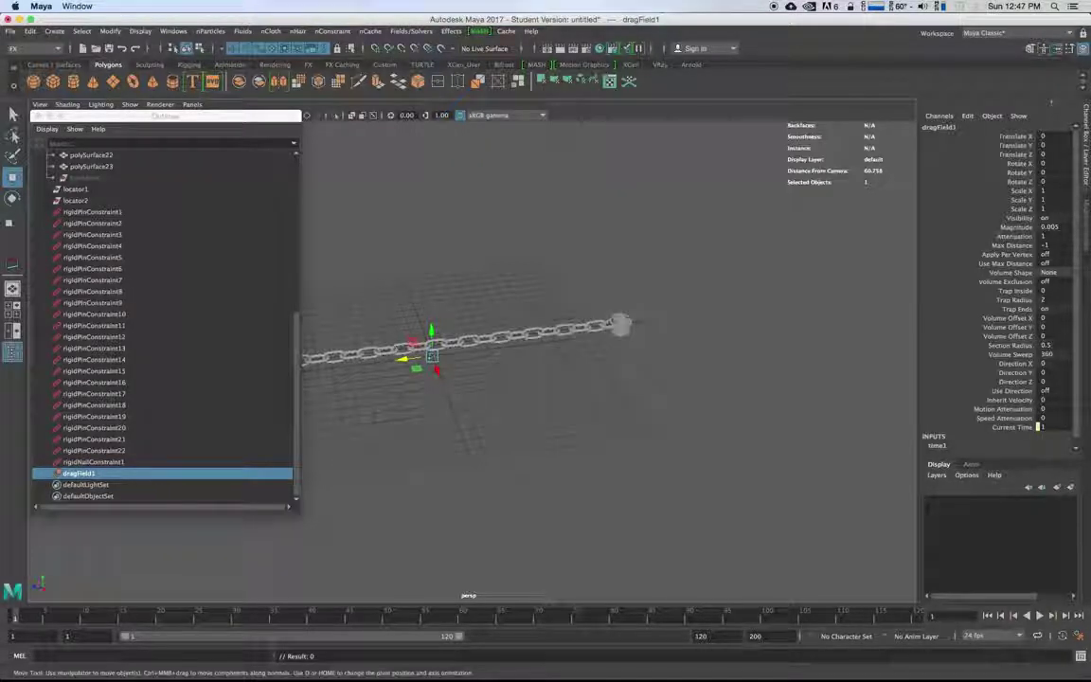
Step: Create a gravity field affecting polySurface1 through polySurface23 and close the Outliner
scroll(64, 224, "up", 8)
left_click(86, 212)
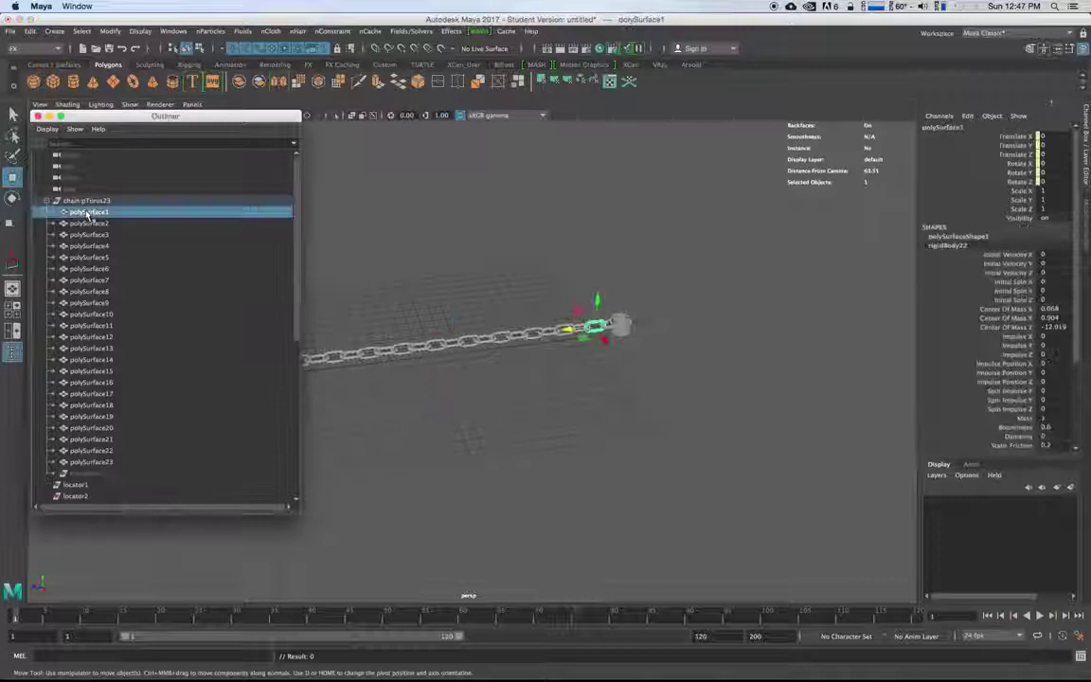
left_click(86, 463, "shift")
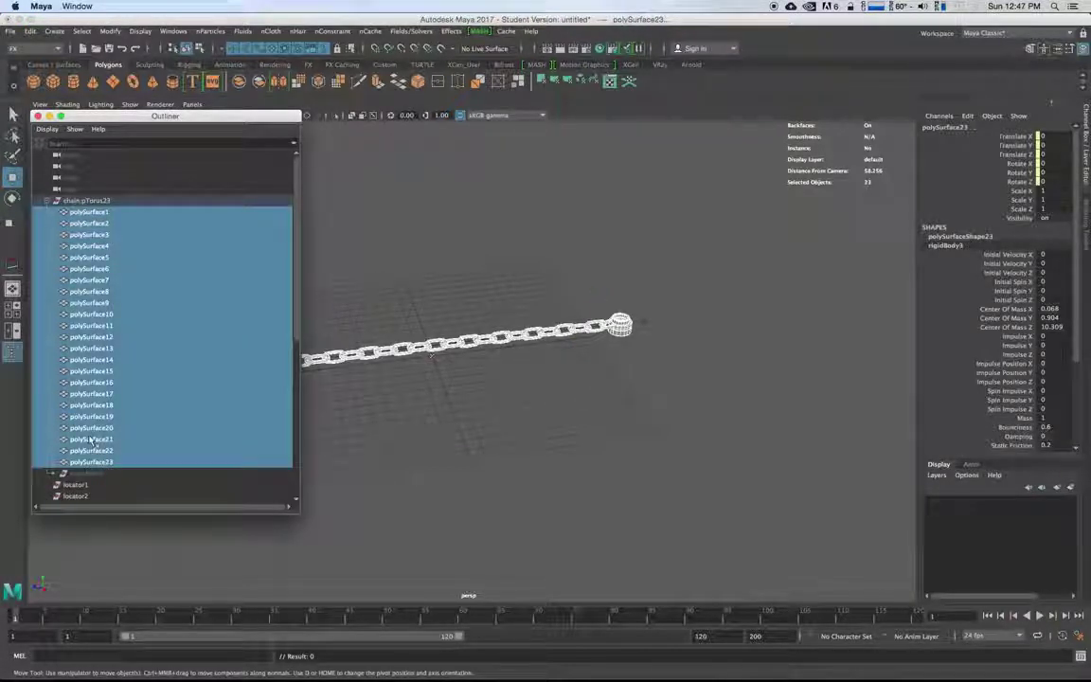
left_click(411, 32)
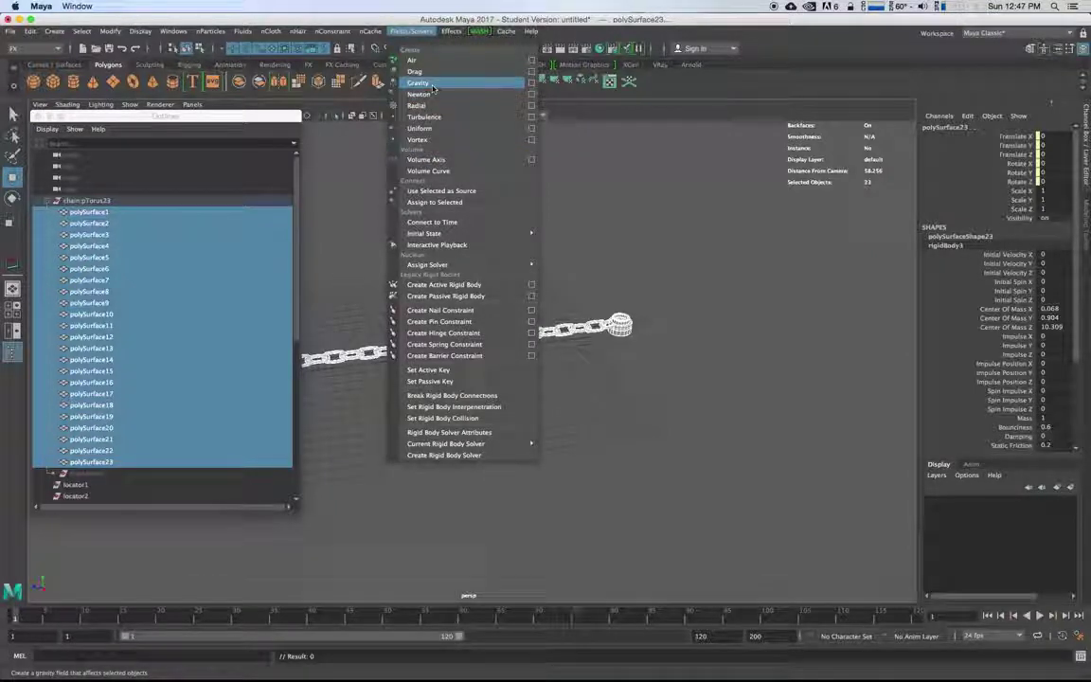
left_click(433, 84)
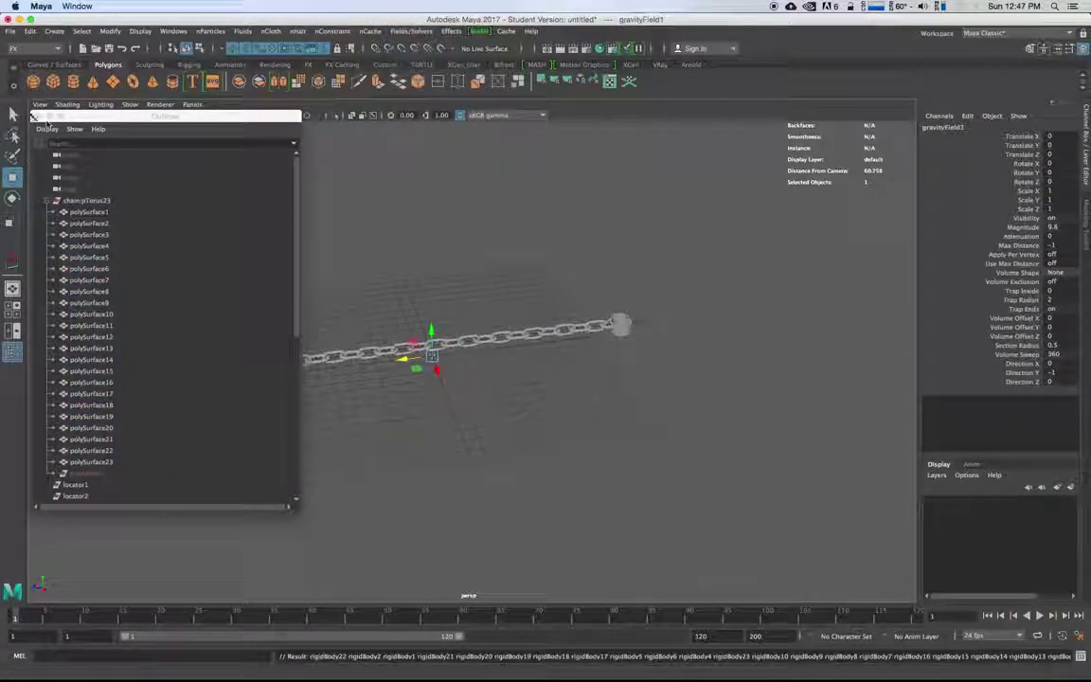
left_click(34, 116)
Step: Set the end frame of the playback range to 1000
left_click_drag(532, 267, 564, 286, "alt")
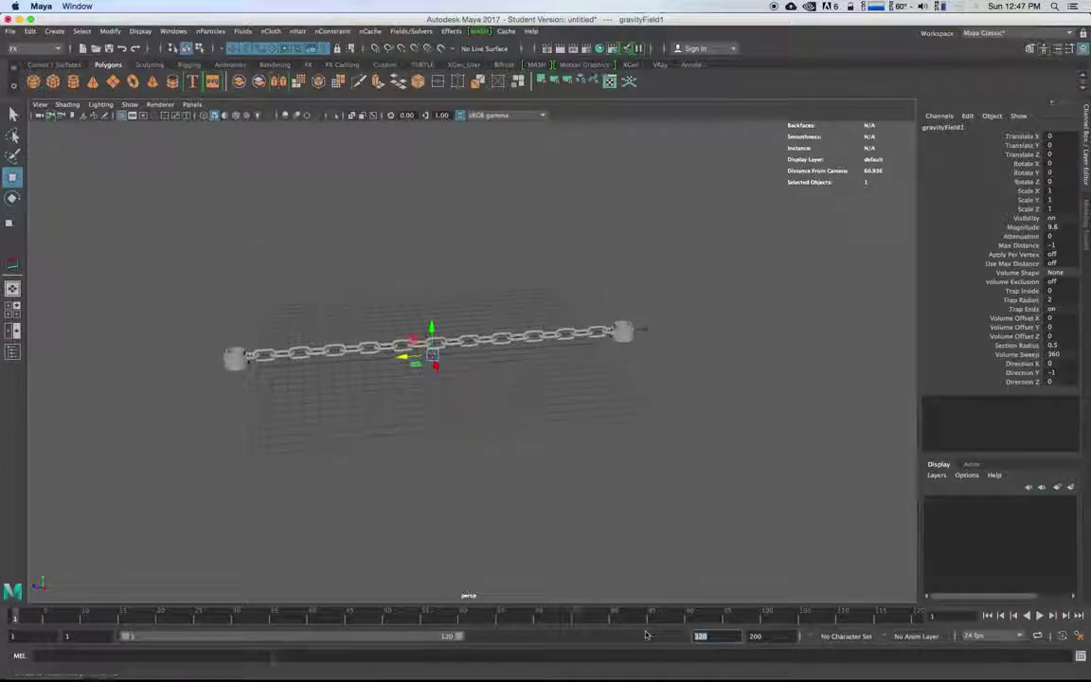
type("100")
key("Return")
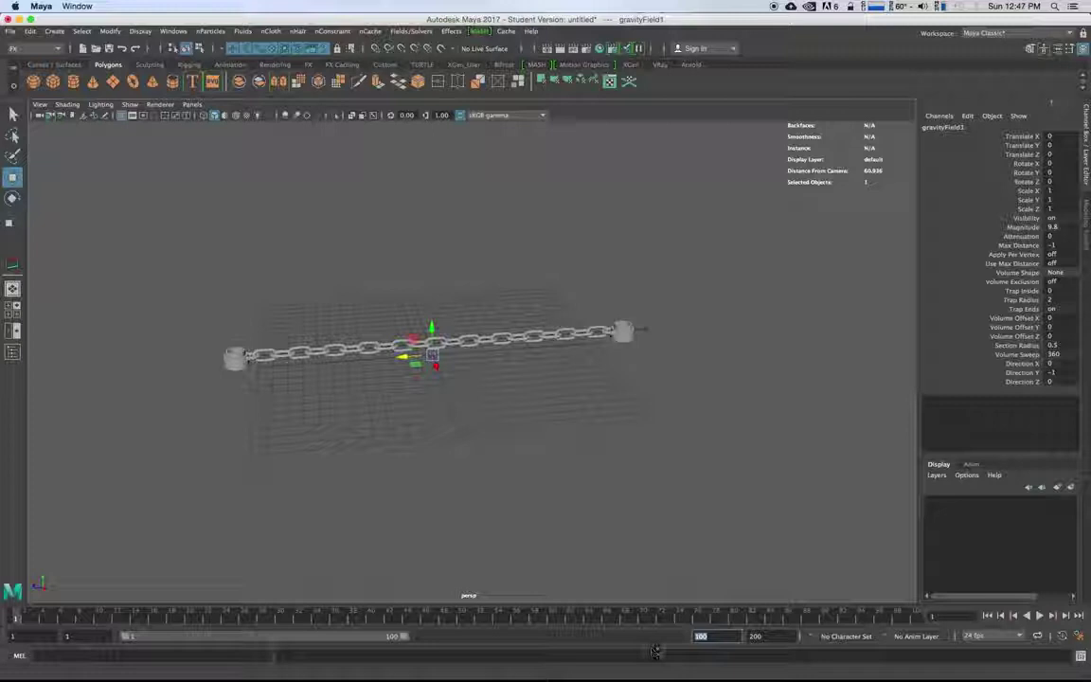
type("1000")
key("Return")
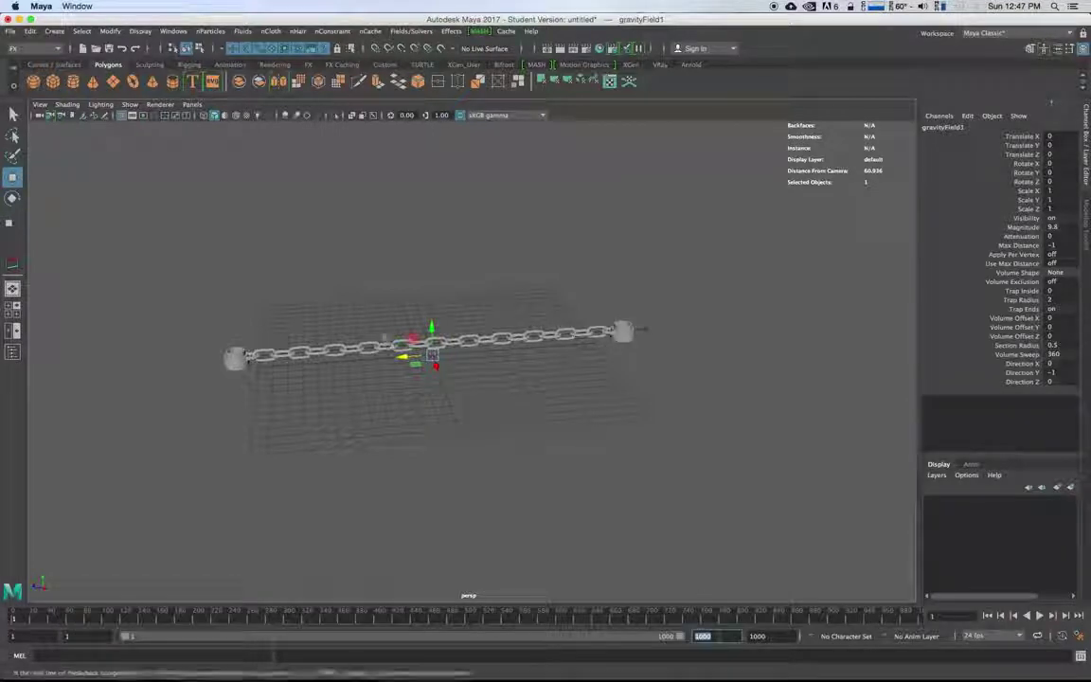
Step: Play the simulation to watch the chain swing from its nail constraint, stop it and rewind to the first frame
scroll(487, 411, "up", 3)
left_click_drag(476, 409, 475, 419, "alt")
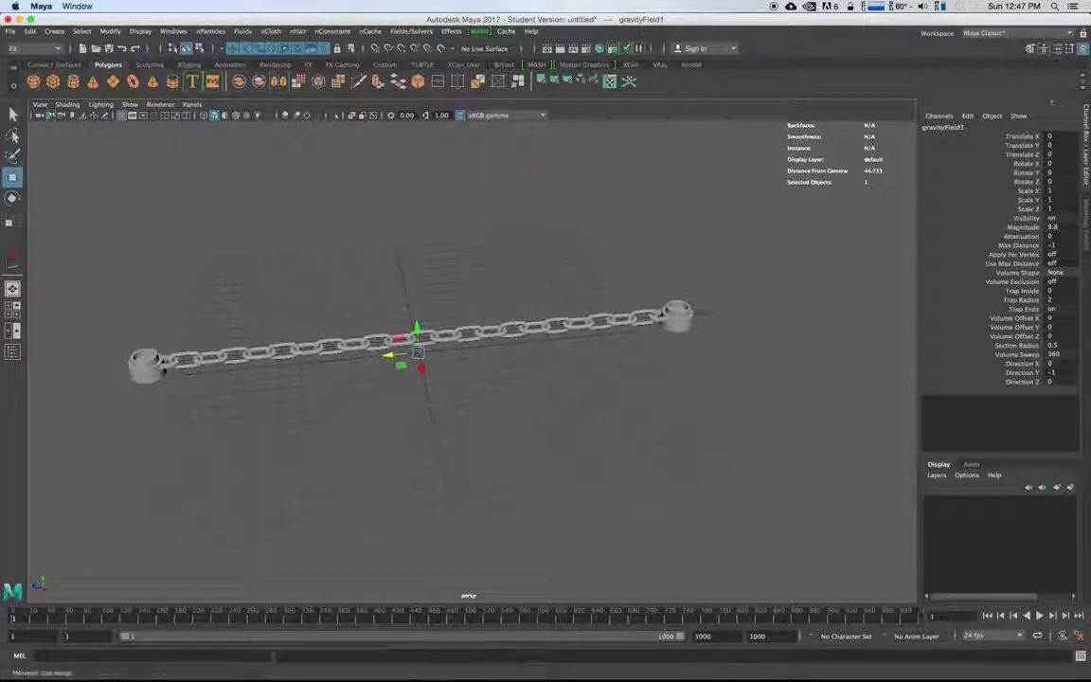
left_click(1039, 616)
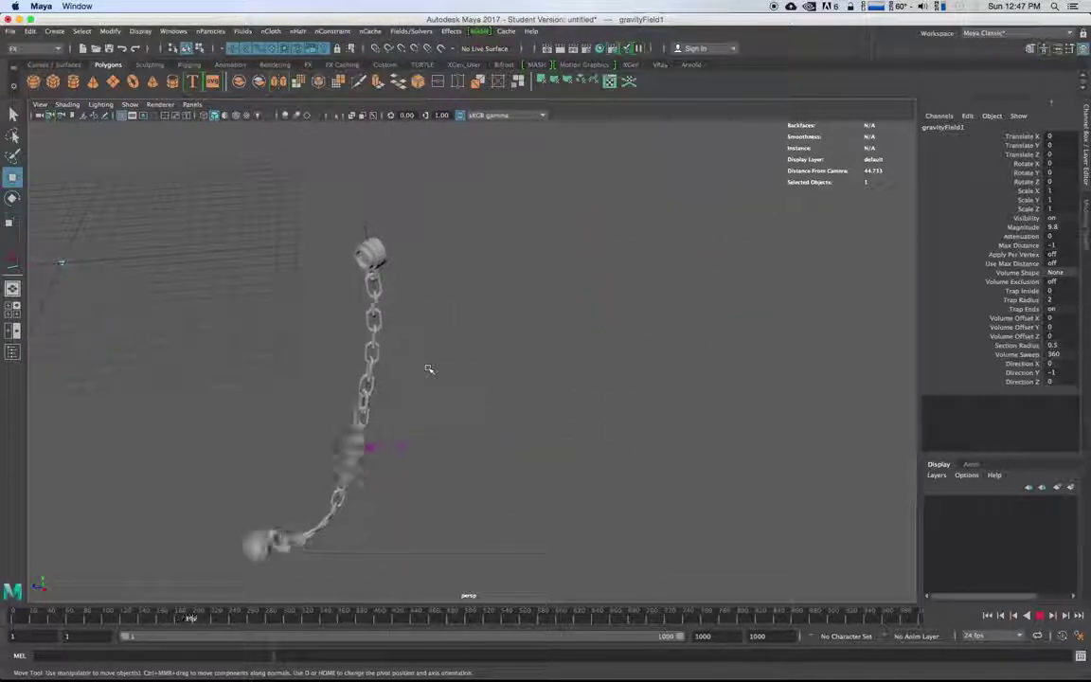
left_click(1039, 616)
left_click(988, 616)
middle_click_drag(264, 369, 592, 416, "alt")
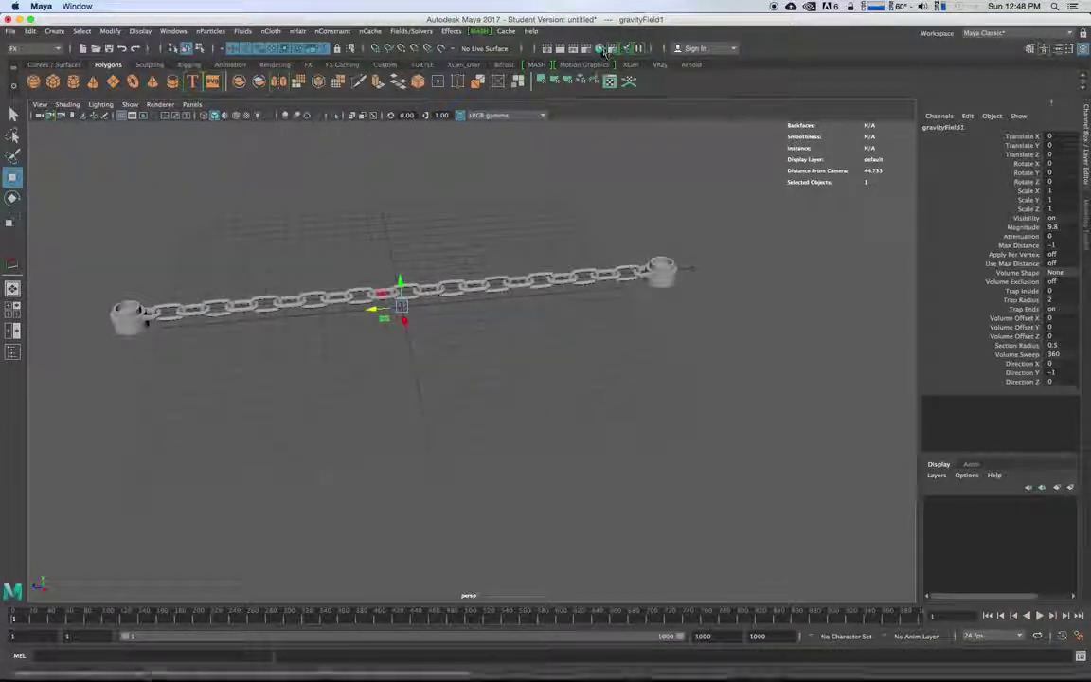
Step: Open the Outliner and display the attributes of rigidPinConstraint1 for inspection
left_click(324, 33)
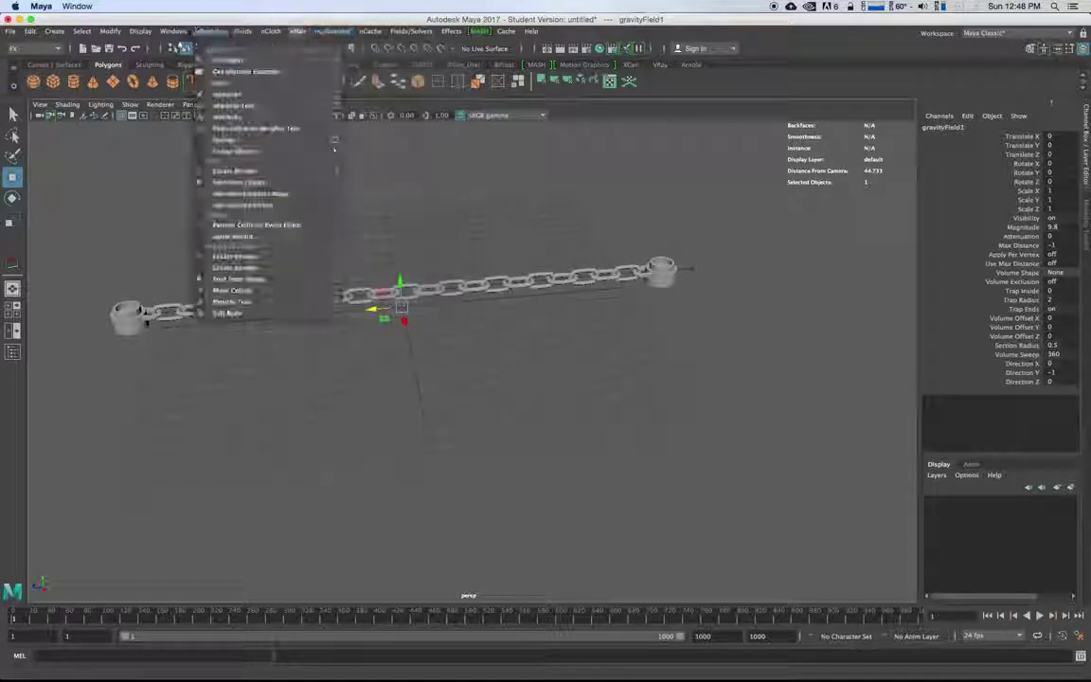
left_click(189, 155)
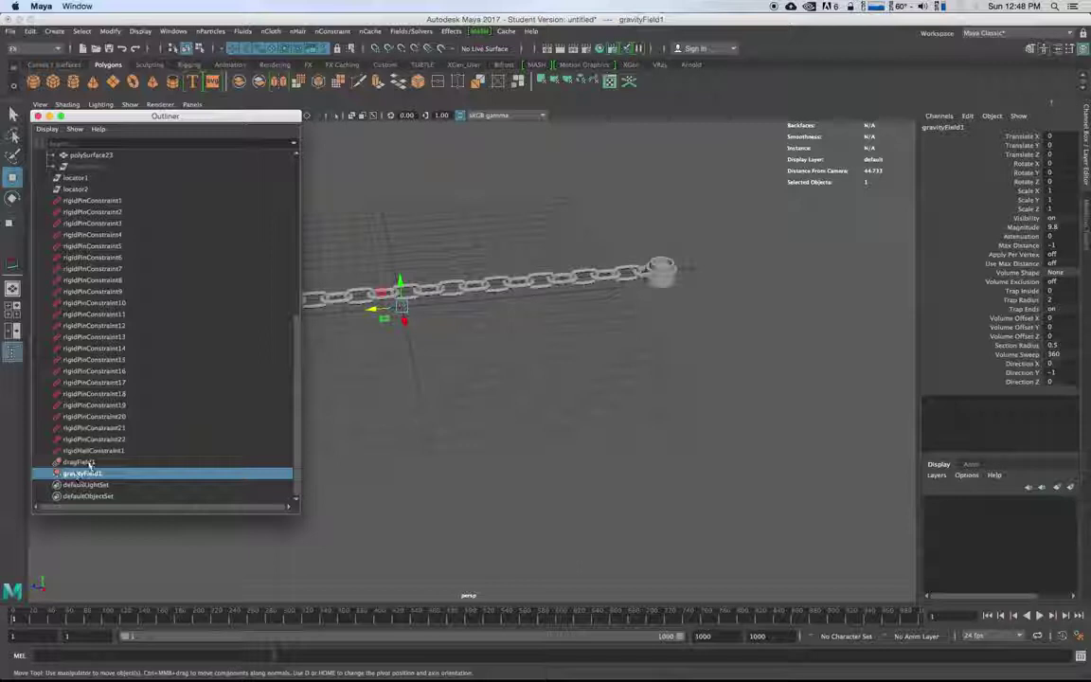
left_click(84, 462)
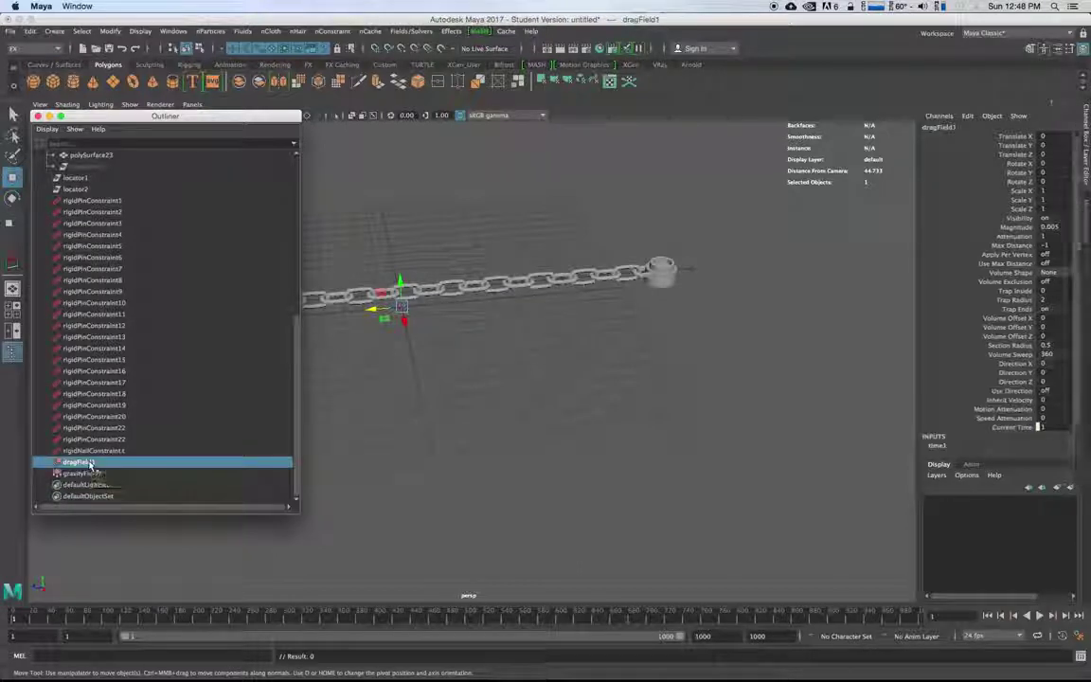
double_click(96, 203)
left_click(99, 246)
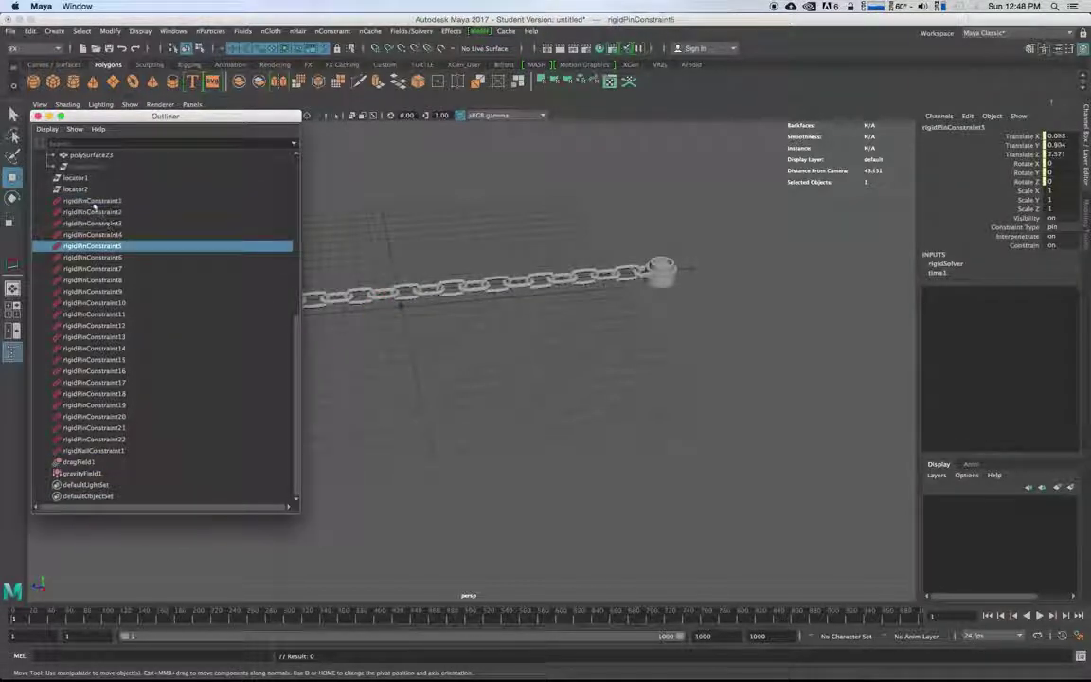
key("Up")
key("Up")
key("Up")
key("Up")
key("ctrl+a")
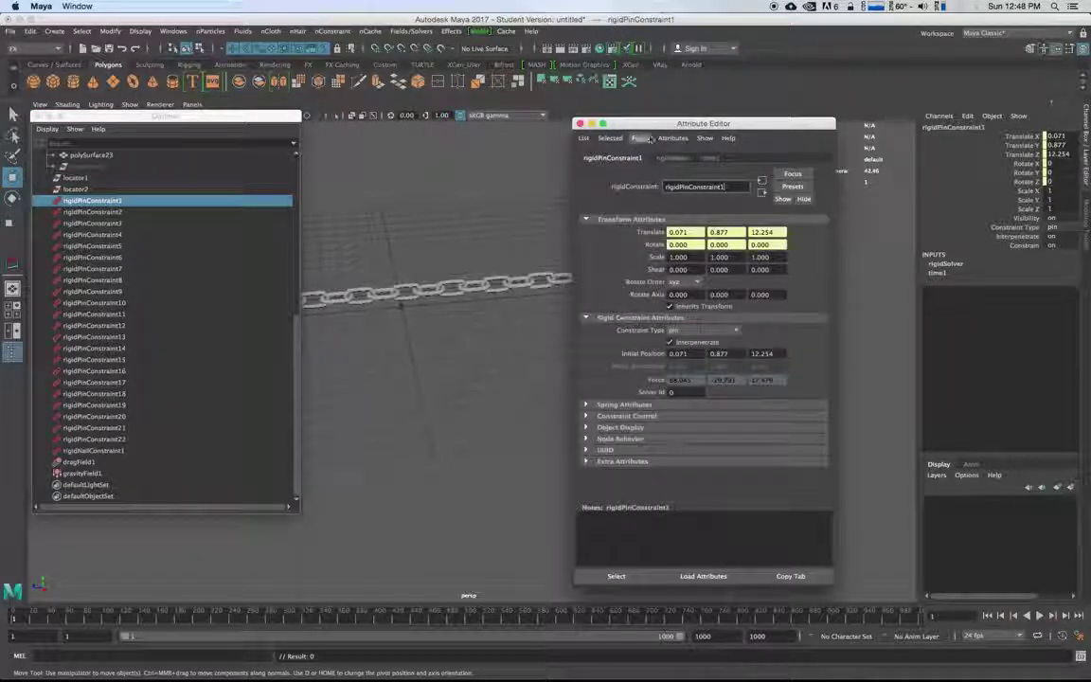
left_click_drag(650, 126, 429, 94)
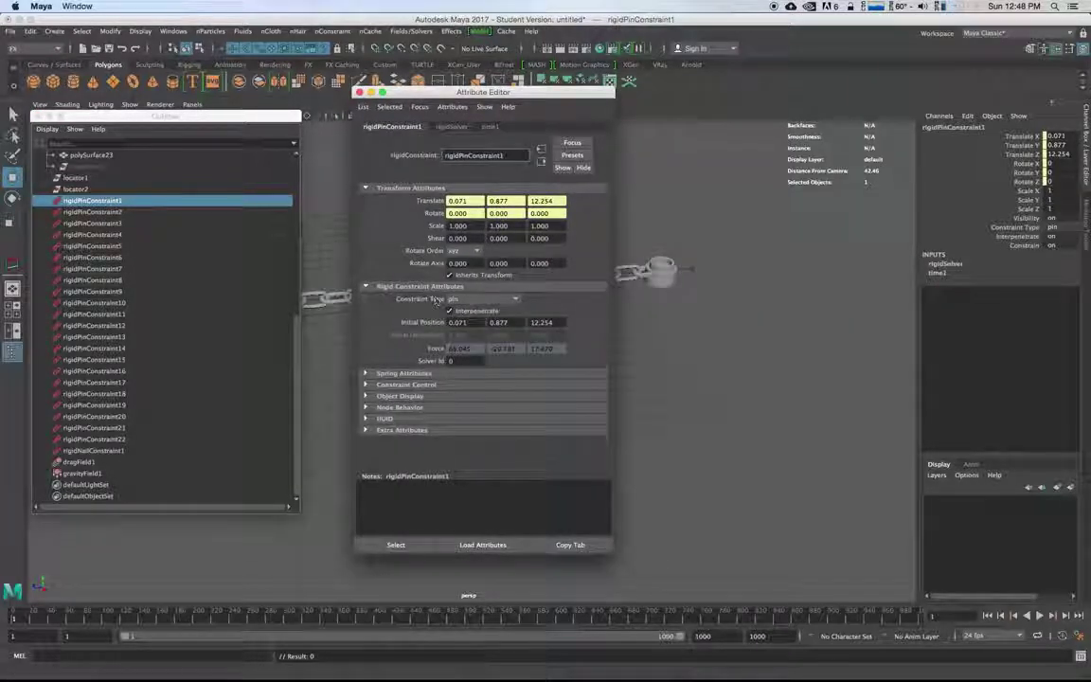
Step: Examine the rigidSolver attributes and compare the rigid constraint attributes of rigidPinConstraint1 and rigidPinConstraint2
left_click(453, 127)
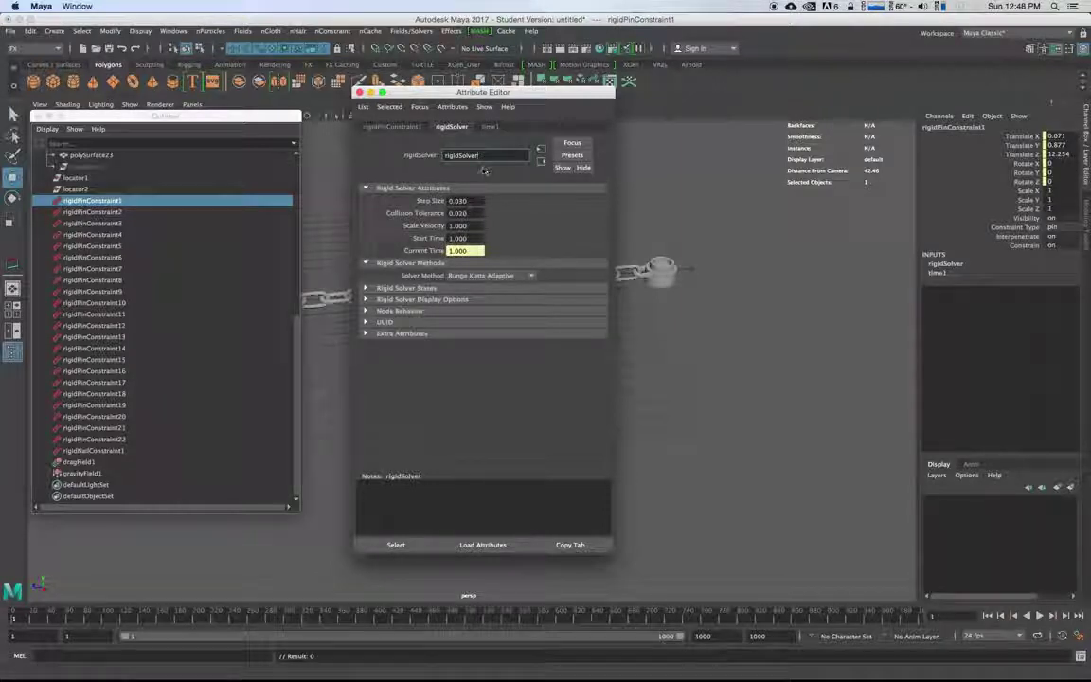
left_click_drag(473, 92, 534, 98)
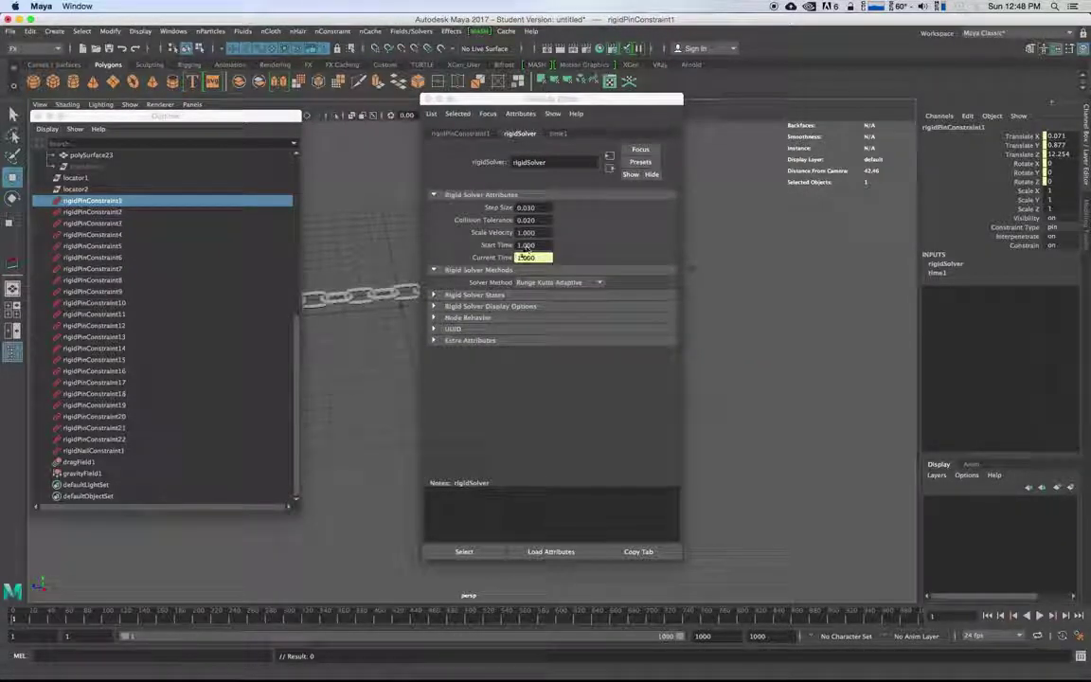
left_click(460, 133)
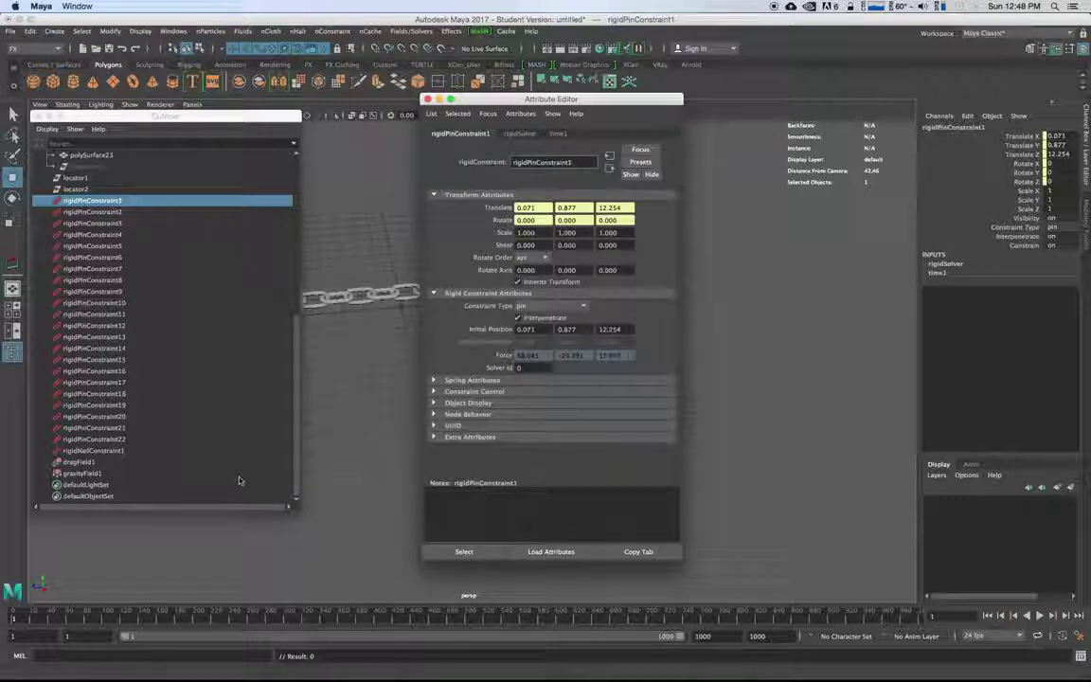
left_click(81, 462)
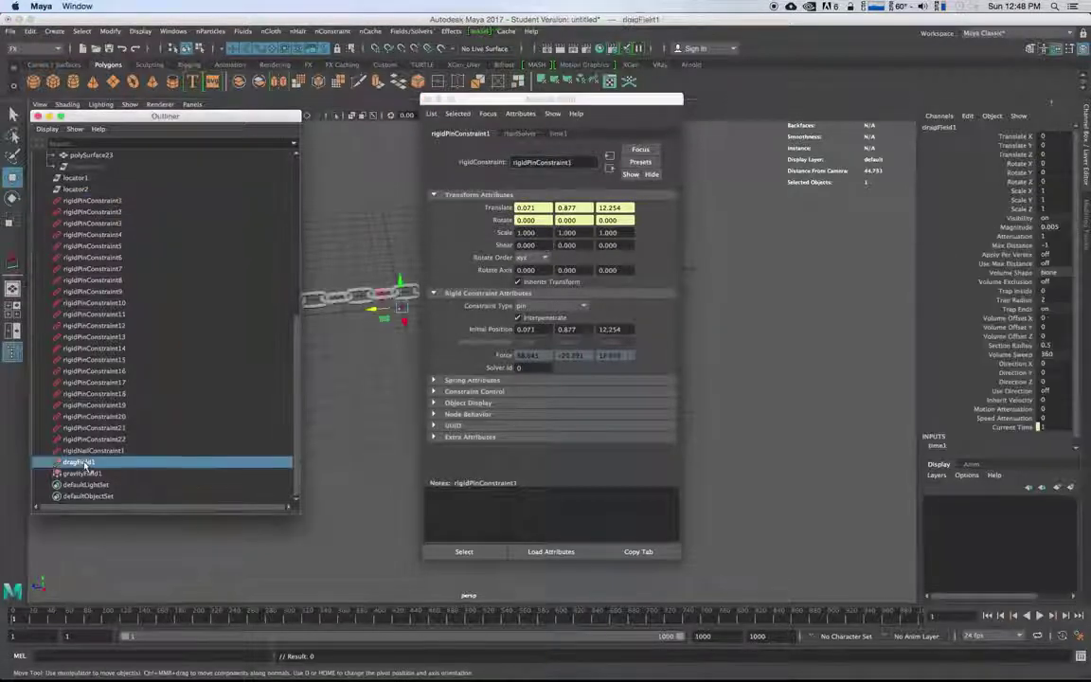
scroll(85, 426, "up", 3)
left_click(91, 247)
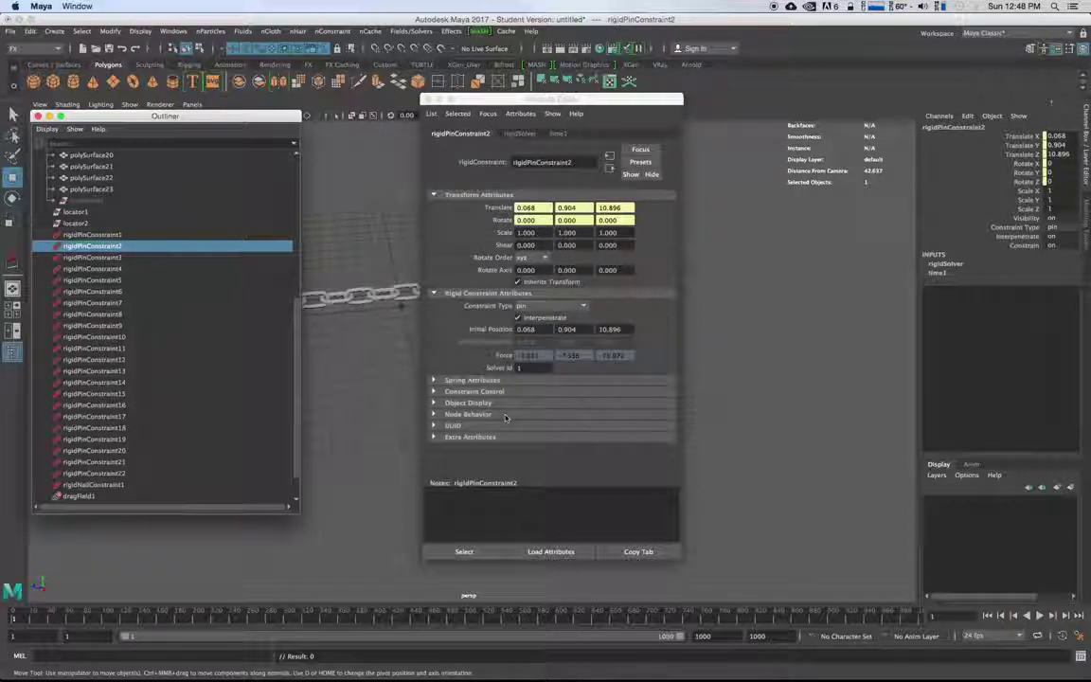
Step: Turn off Interpenetrate for rigidPinConstraint2 and close the Attribute Editor and Outliner
left_click(517, 318)
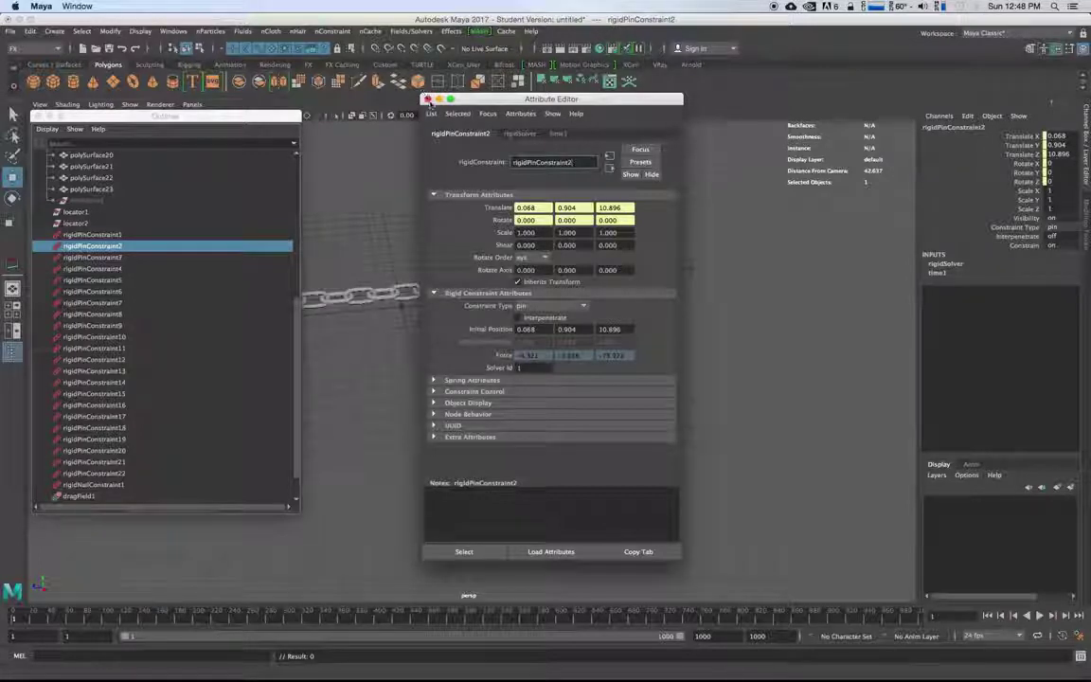
left_click(427, 100)
left_click(38, 112)
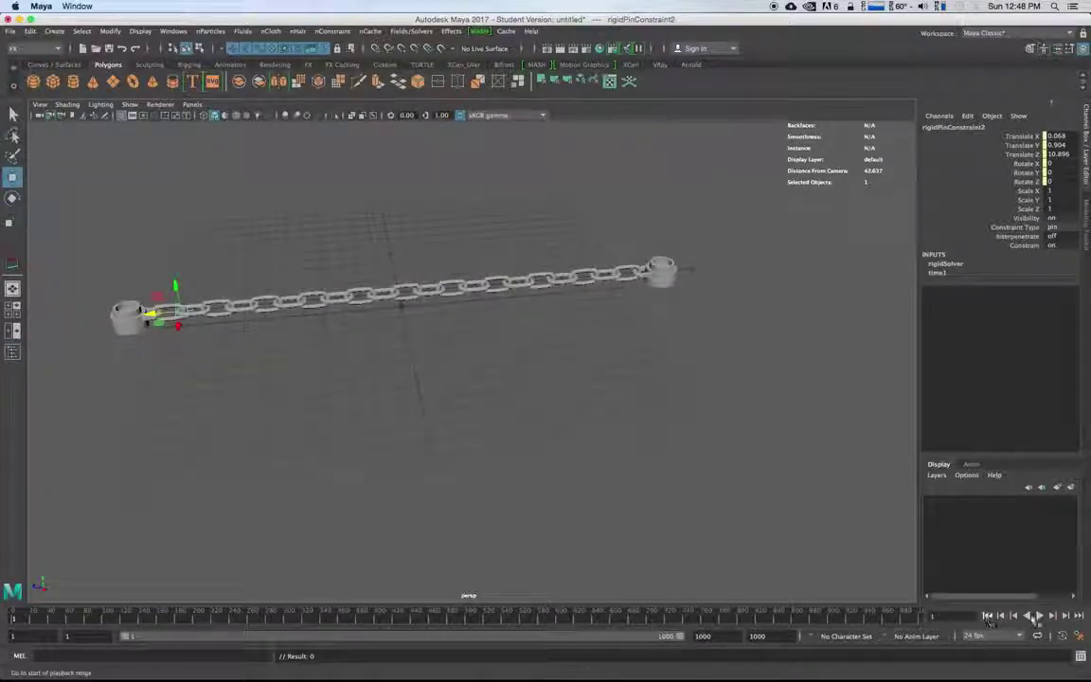
Step: Play the simulation to examine how the chain swings, stop the playback and clear the selection
left_click(1039, 616)
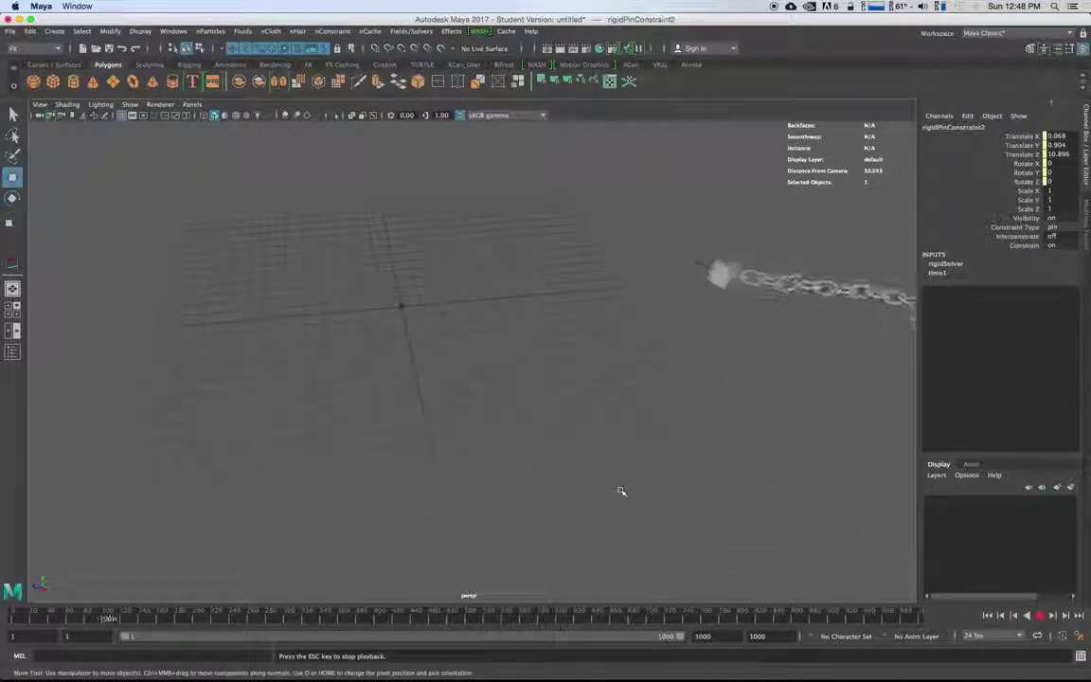
scroll(621, 491, "down", 3)
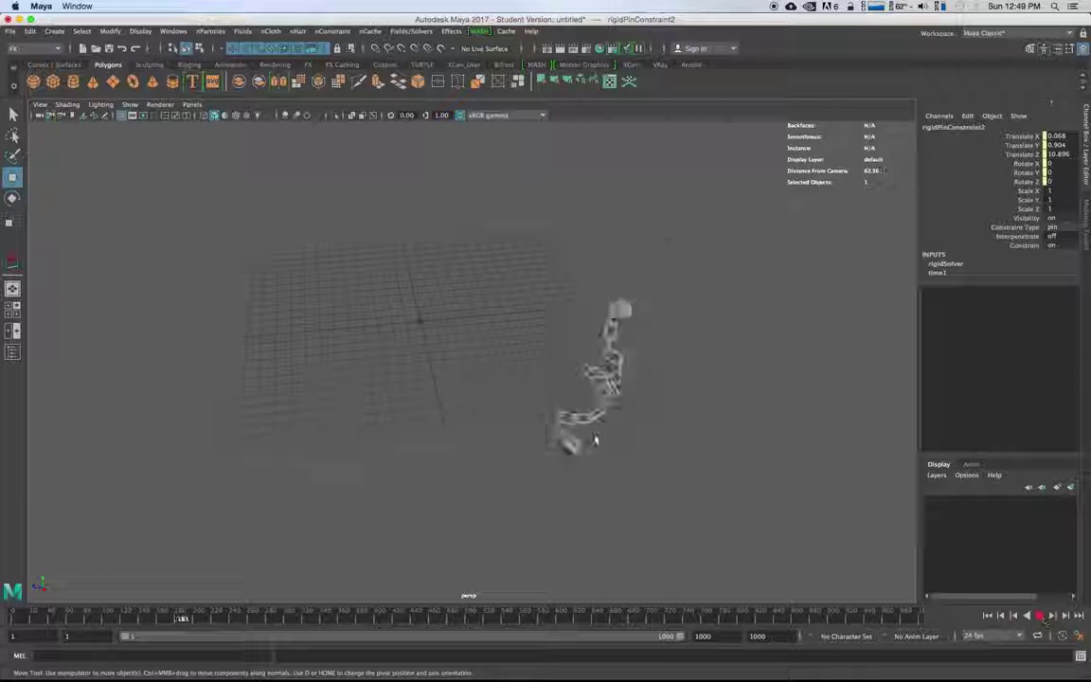
left_click(538, 367)
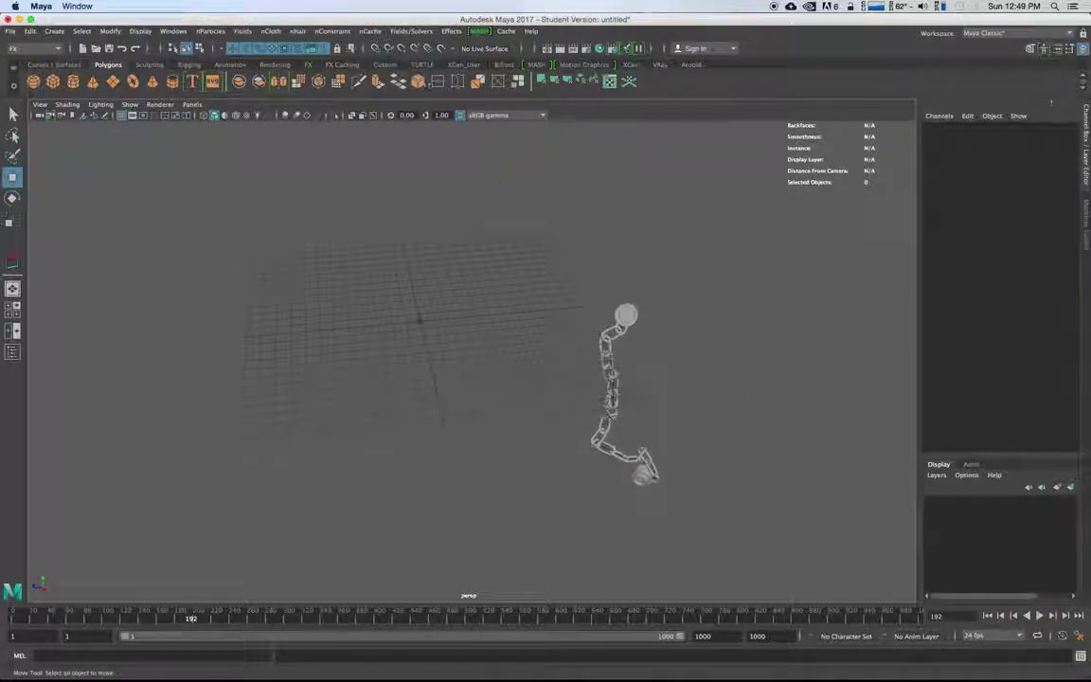
Step: Reopen the Outliner and examine the attributes of dragField1 and gravityField1, returning to dragField1
left_click(142, 31)
mouse_move(170, 33)
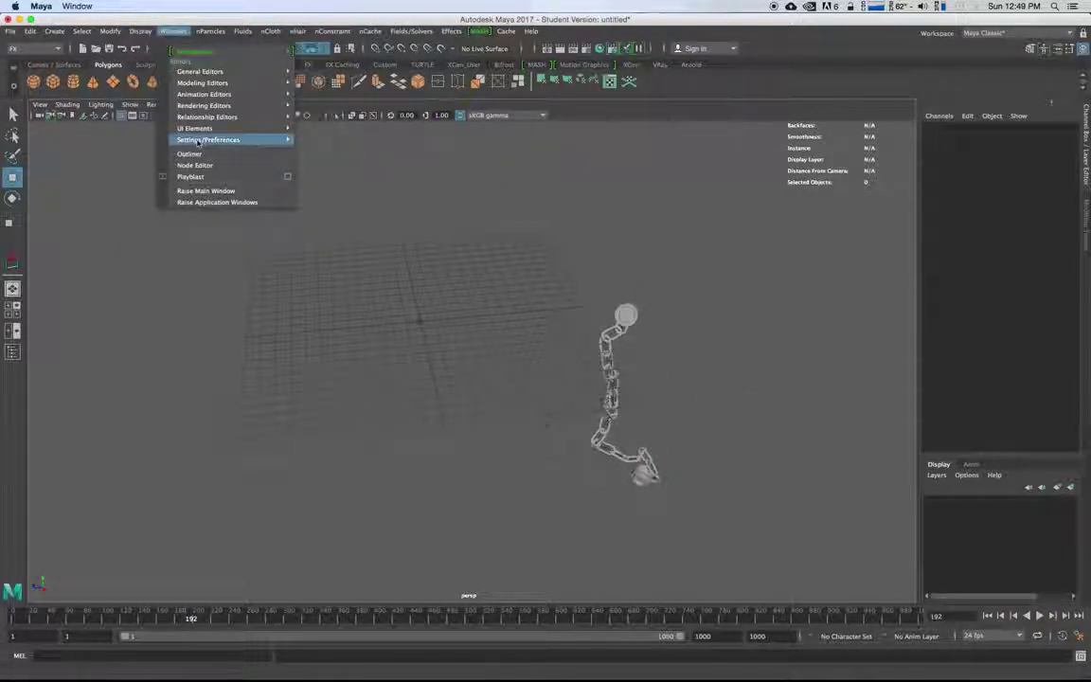
left_click(190, 154)
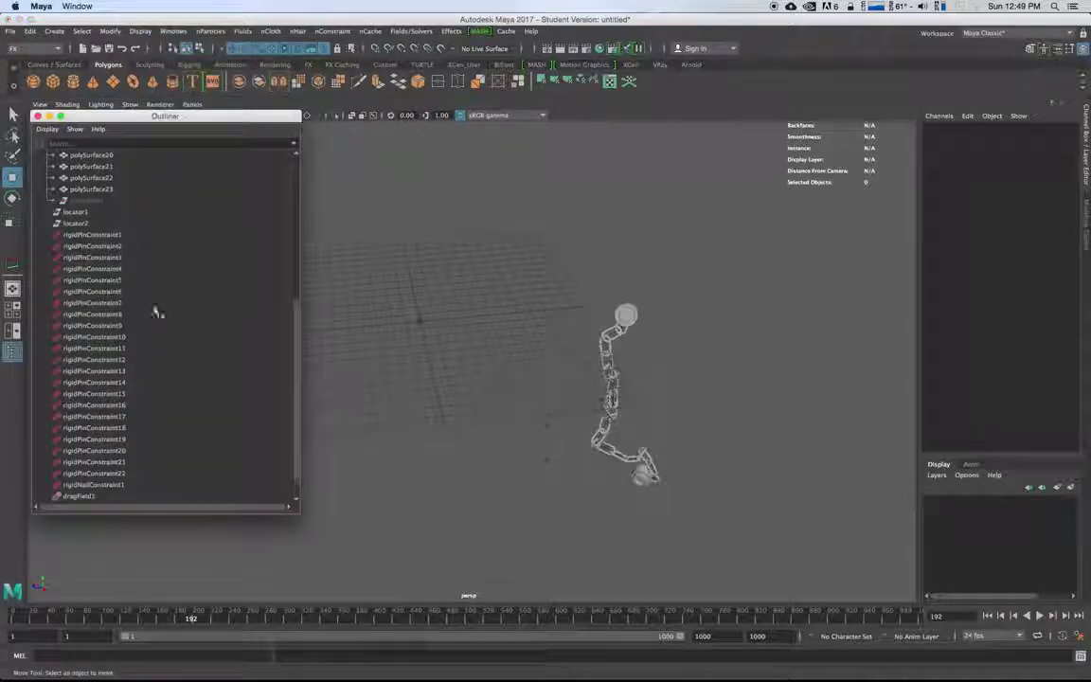
scroll(88, 209, "down", 1)
scroll(88, 209, "up", 5)
scroll(121, 274, "down", 5)
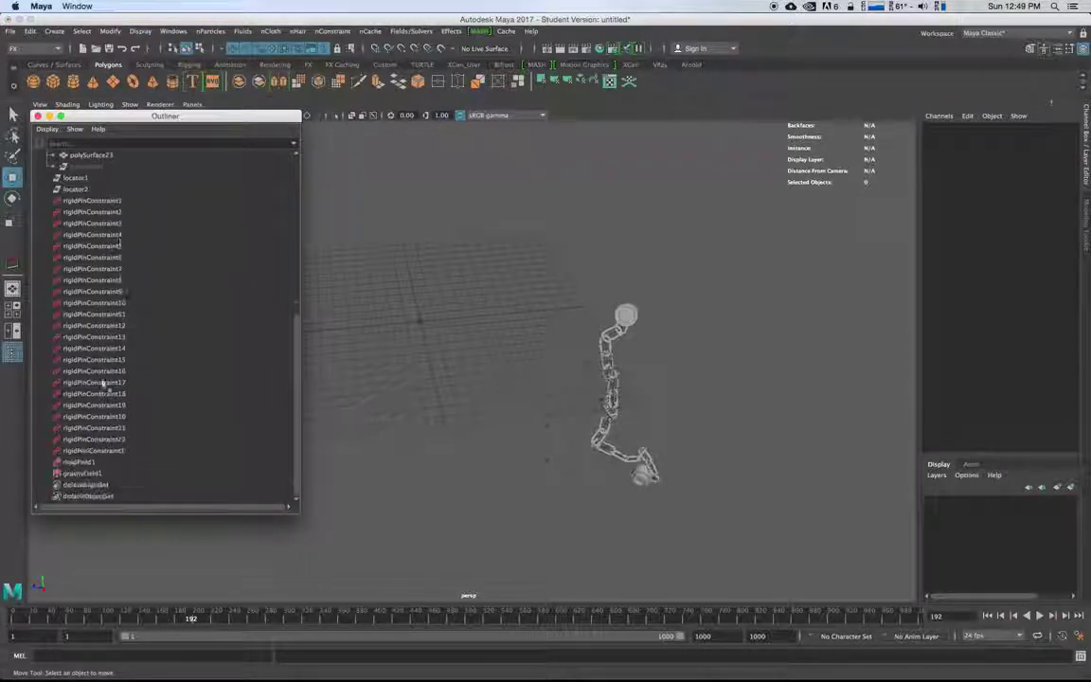
left_click(83, 463)
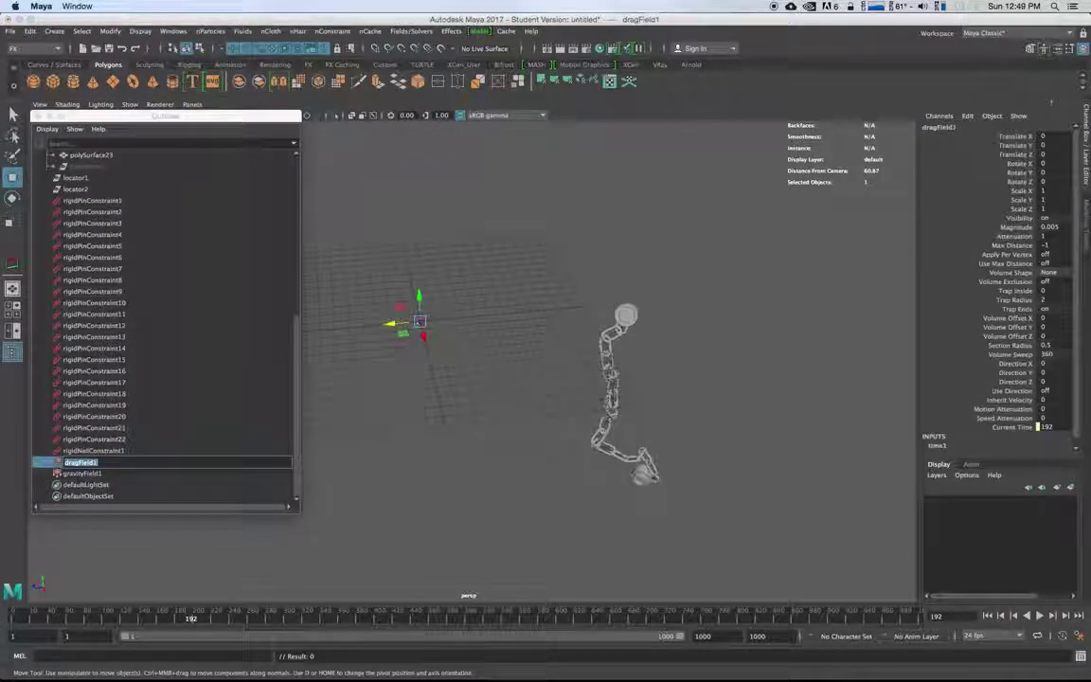
double_click(57, 462)
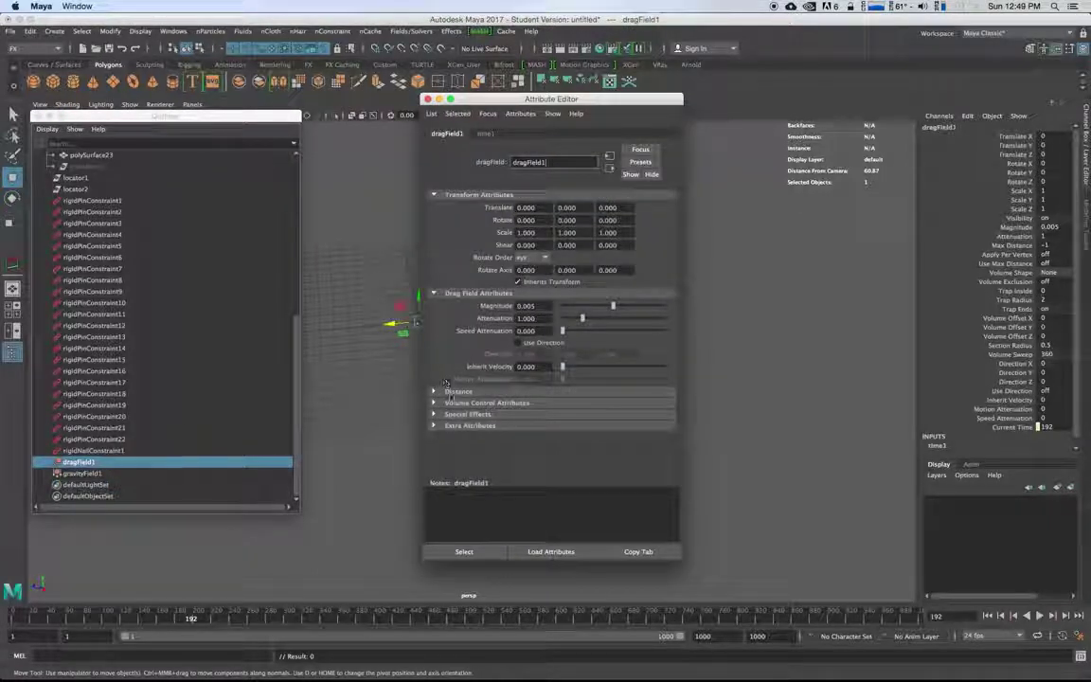
left_click(85, 473)
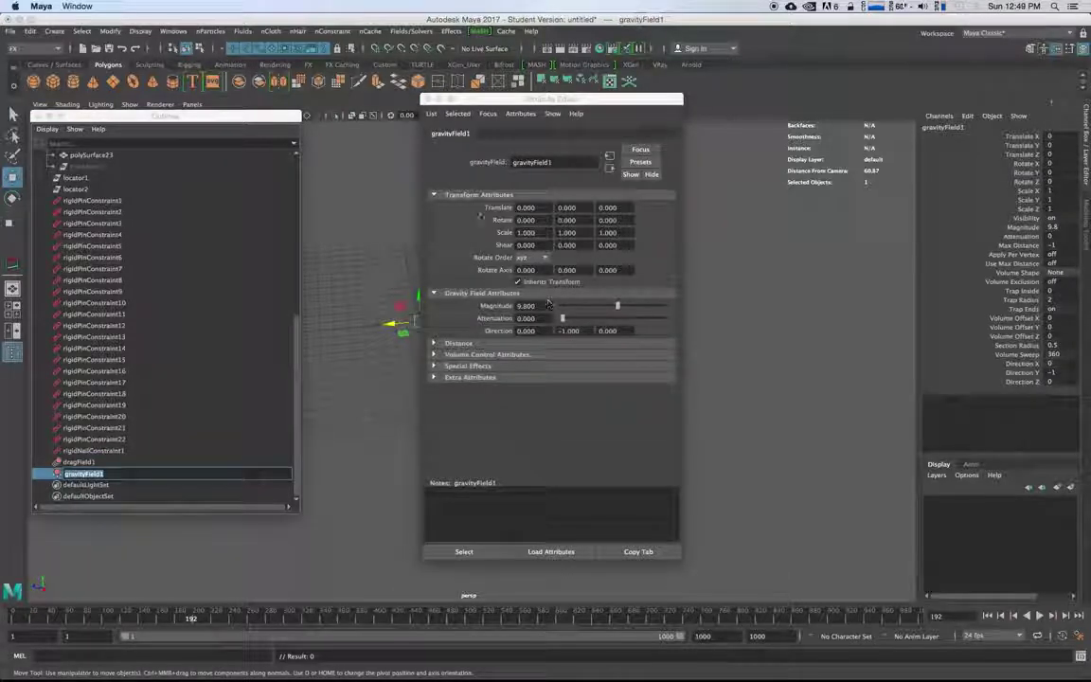
left_click(90, 450)
left_click(92, 462)
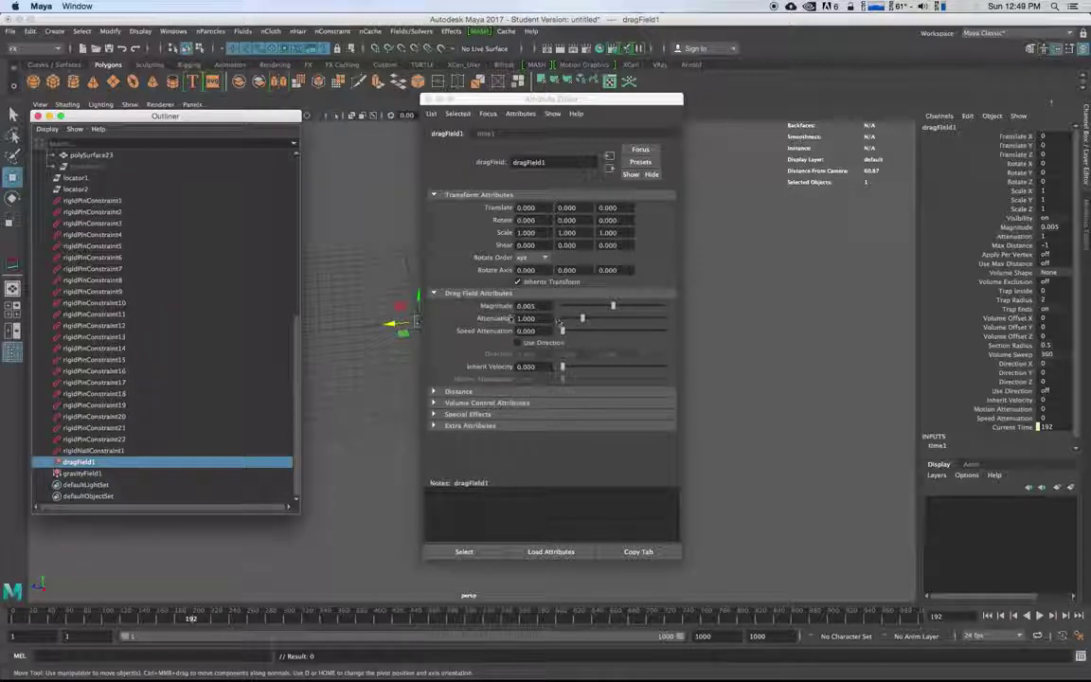
Step: Expand and inspect the Volume Control Attributes of dragField1
left_click(434, 403)
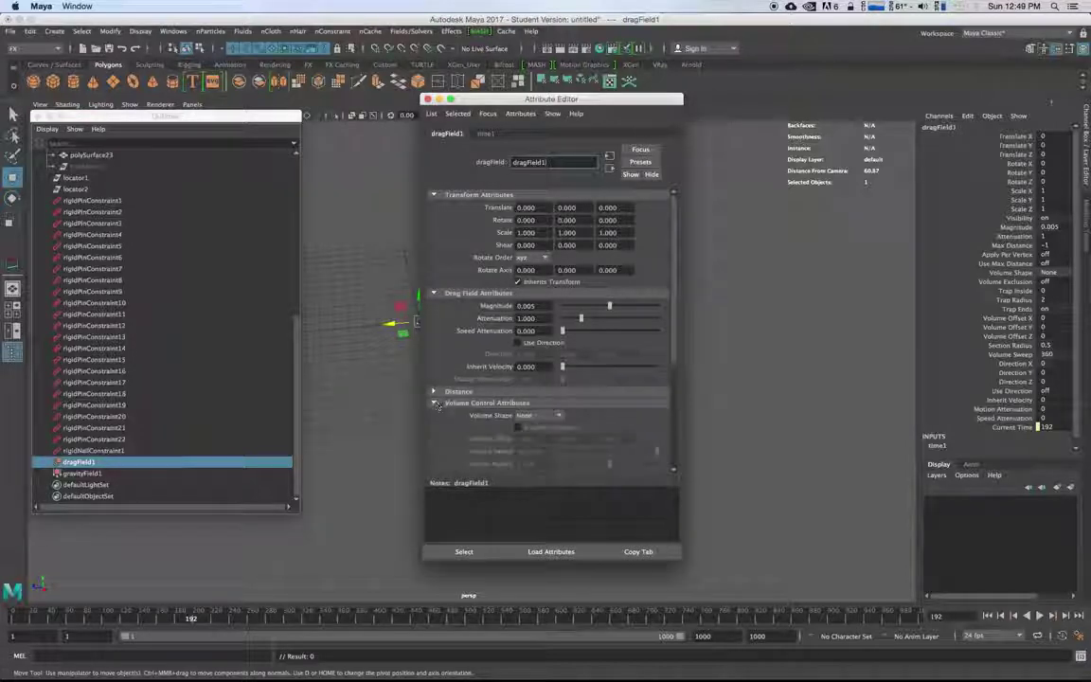
scroll(531, 408, "down", 3)
left_click(464, 437)
scroll(536, 445, "down", 1)
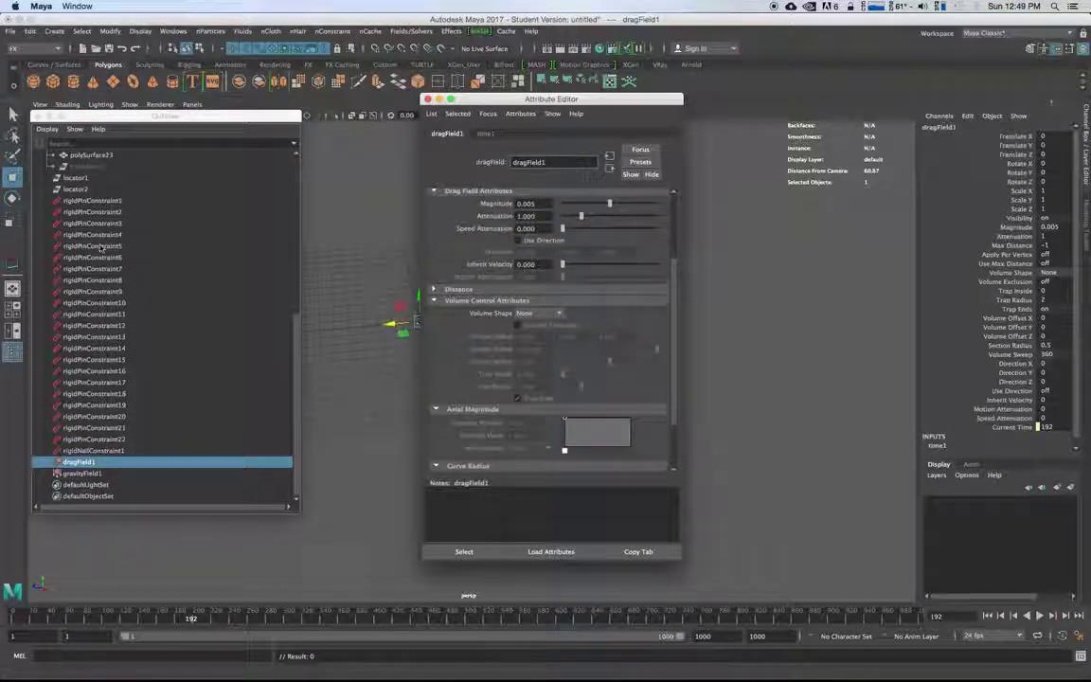
Step: Inspect the rigidSolver's attributes and Rigid Solver States through rigidPinConstraint1, close the Attribute Editor and rewind to the first frame
left_click(92, 200)
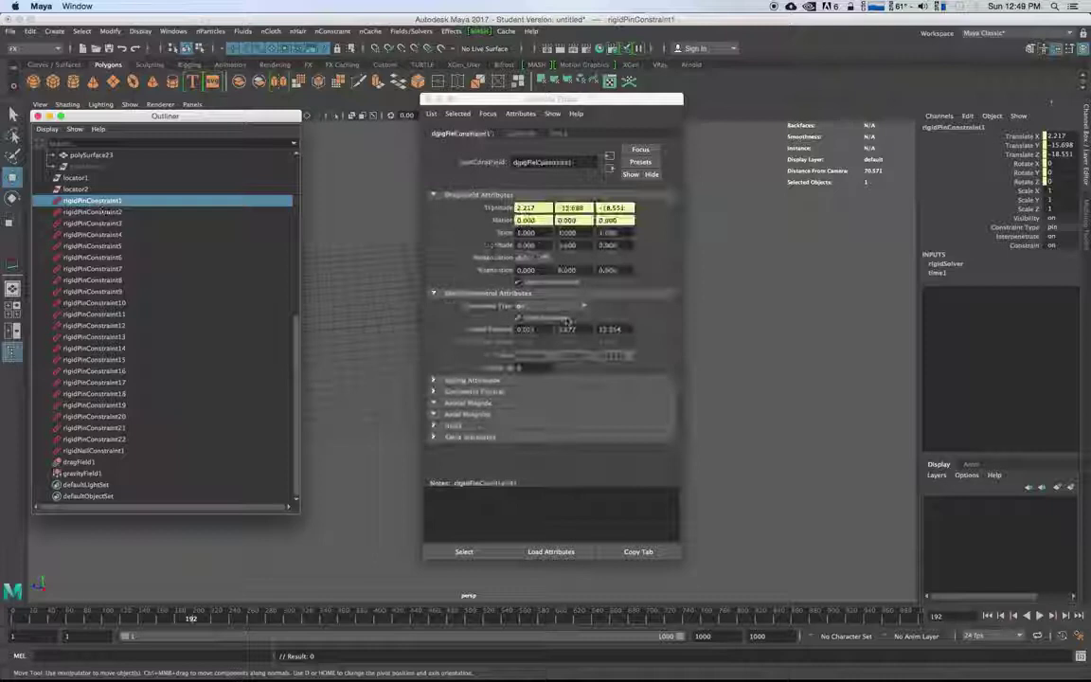
left_click(519, 134)
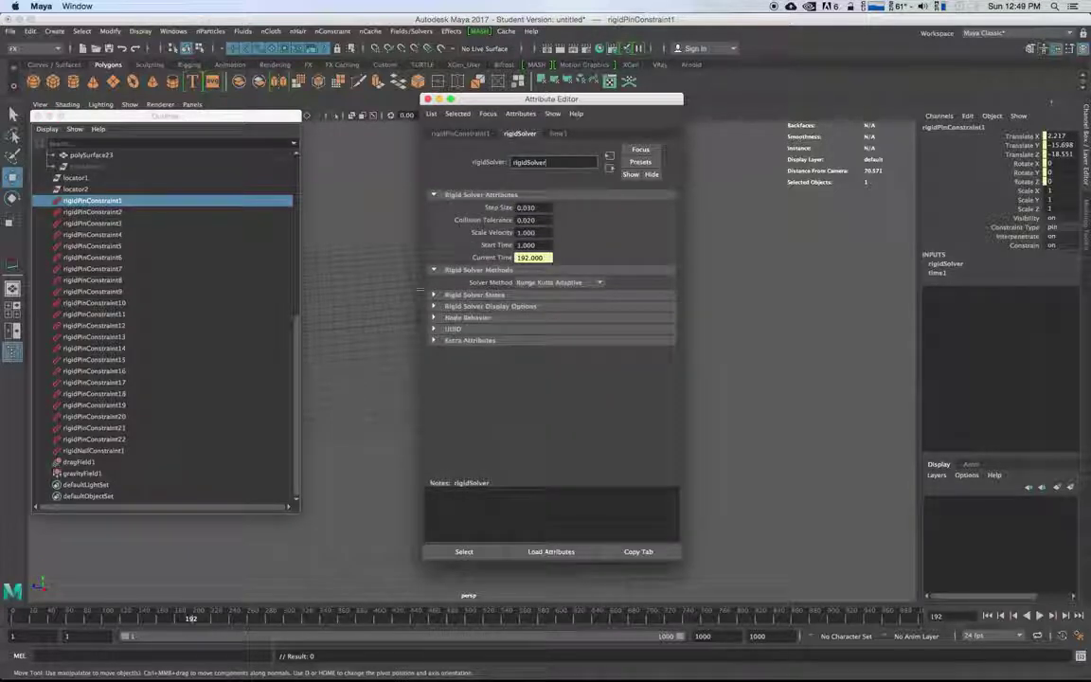
left_click(434, 295)
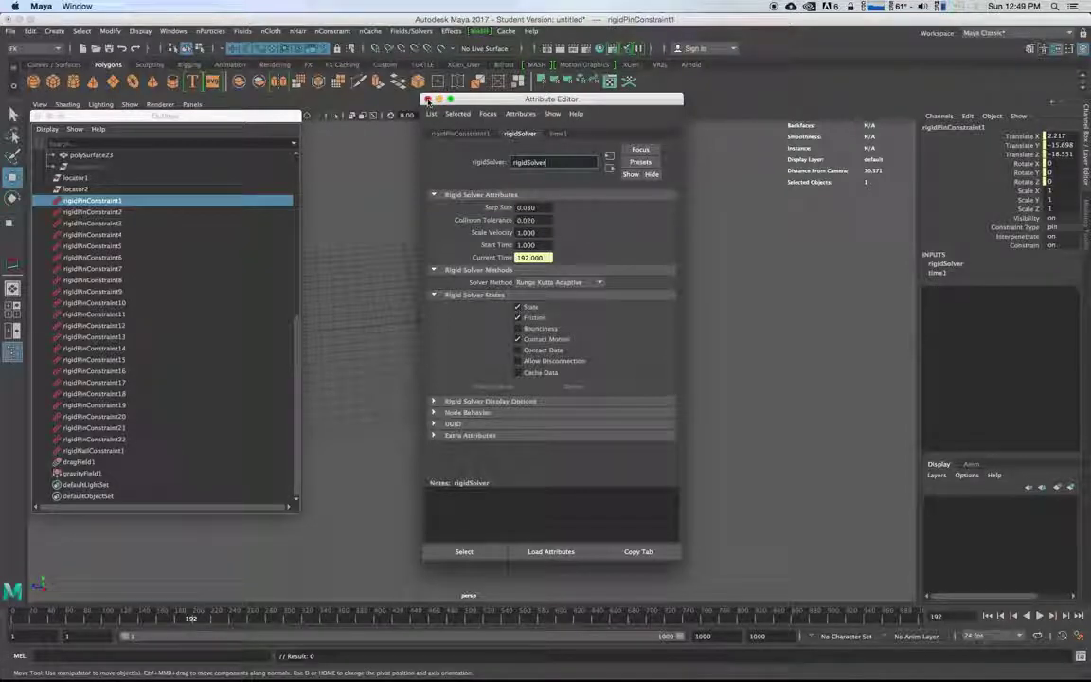
left_click(427, 99)
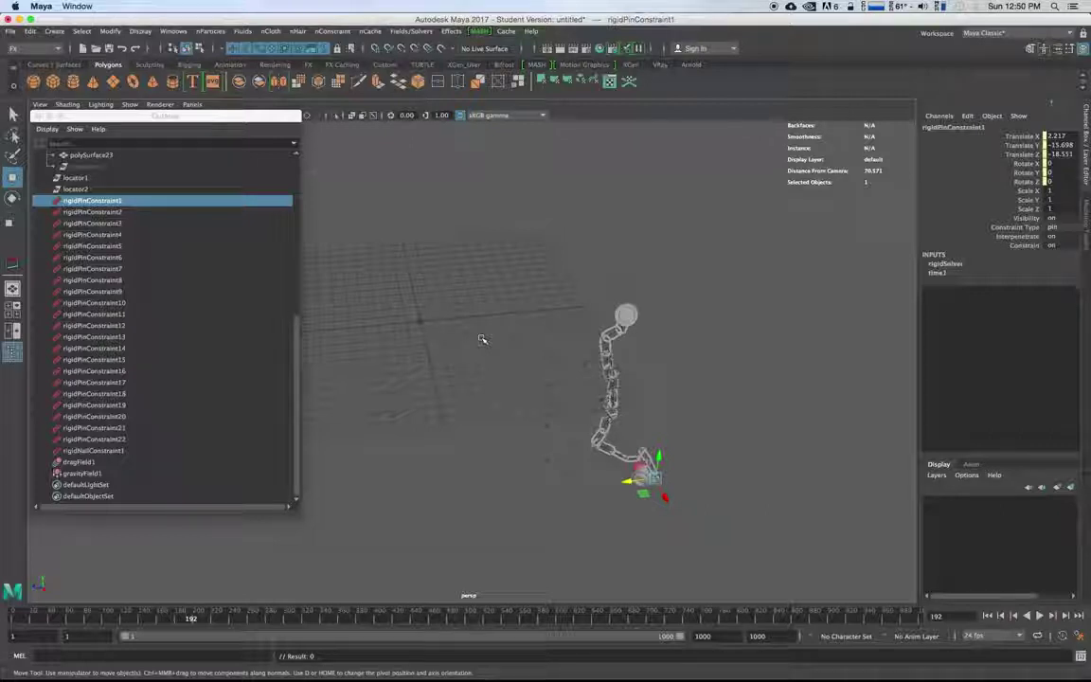
left_click(988, 616)
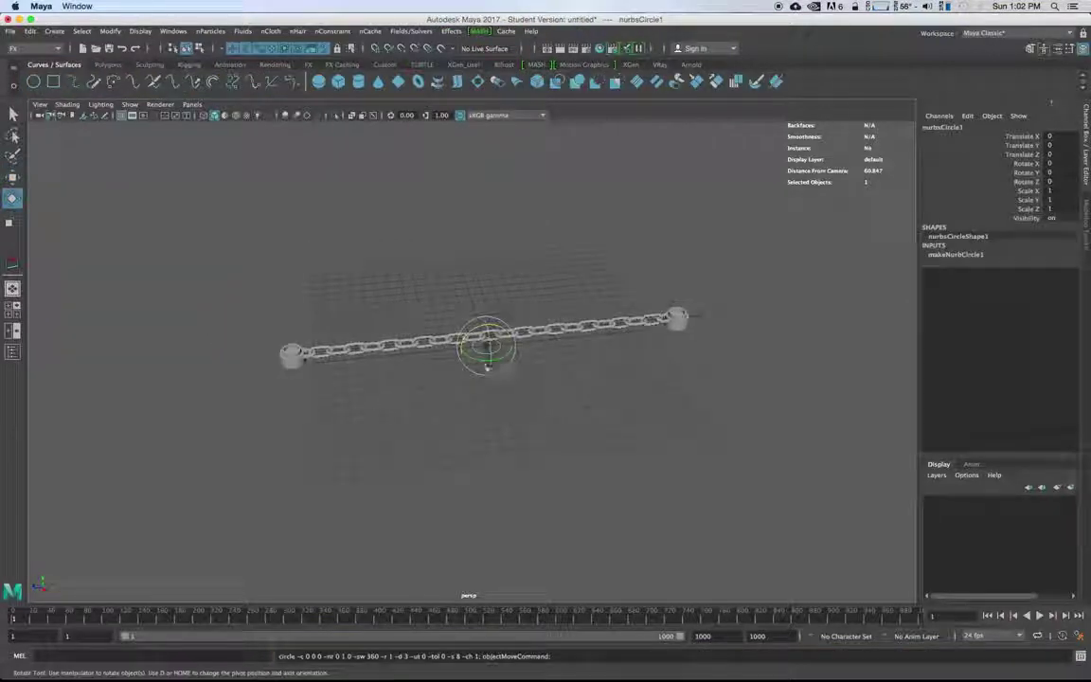
Step: Scale the NURBS circle uniformly to about 5.323 and set its Rotate X to 90
key("r")
left_click_drag(487, 346, 584, 410)
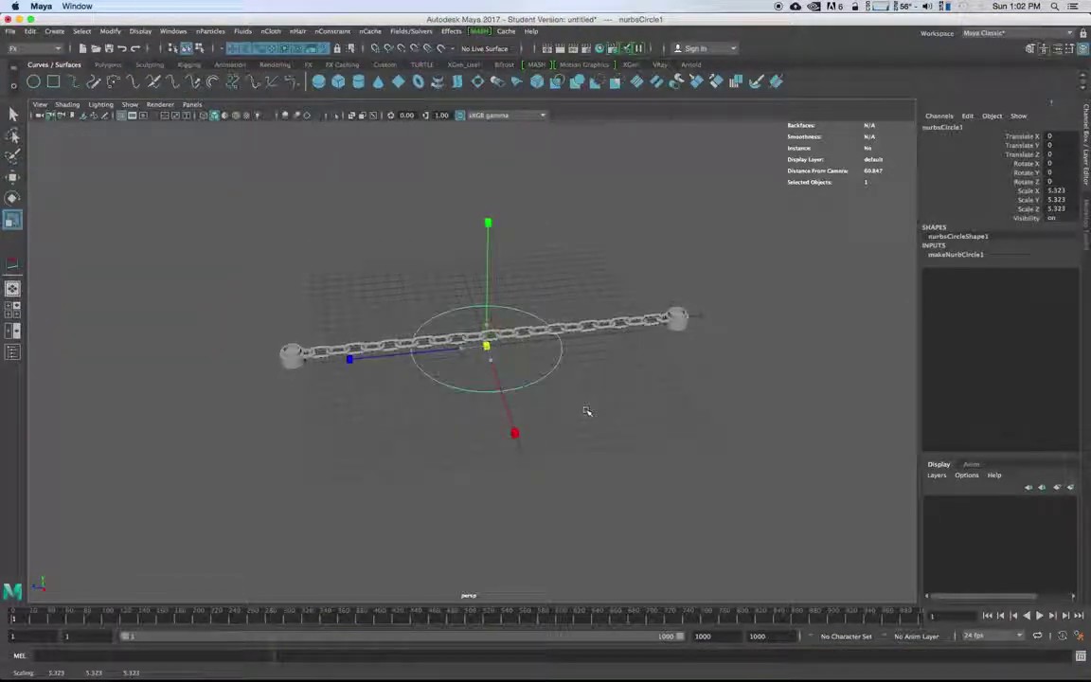
key("e")
left_click_drag(480, 331, 471, 343)
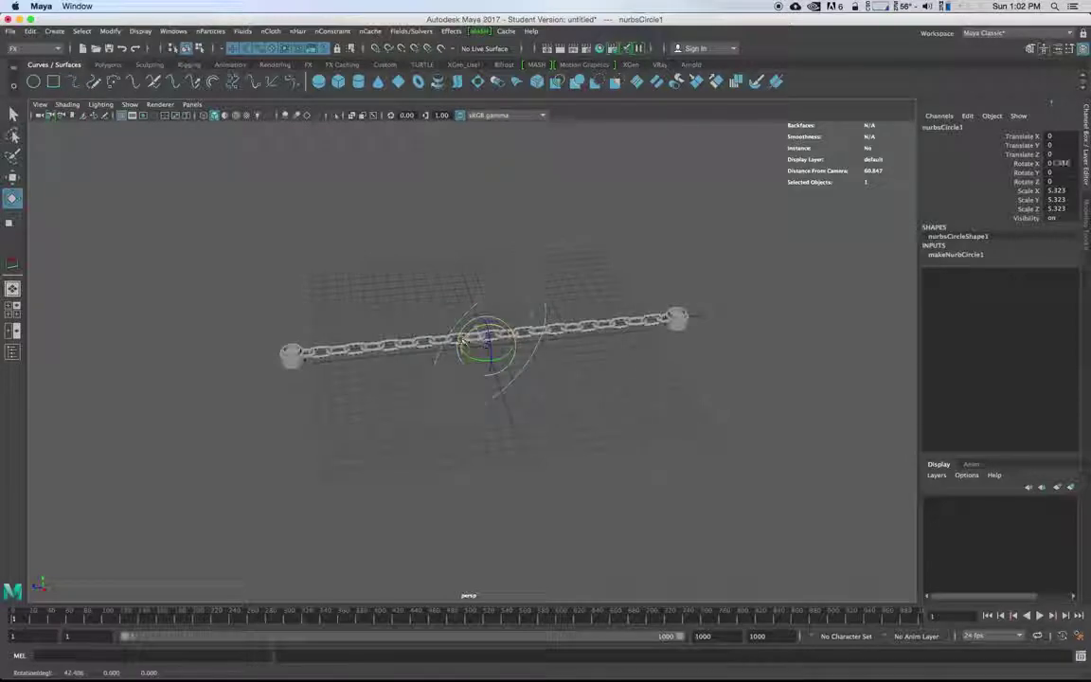
left_click(1058, 163)
type("90")
key("Return")
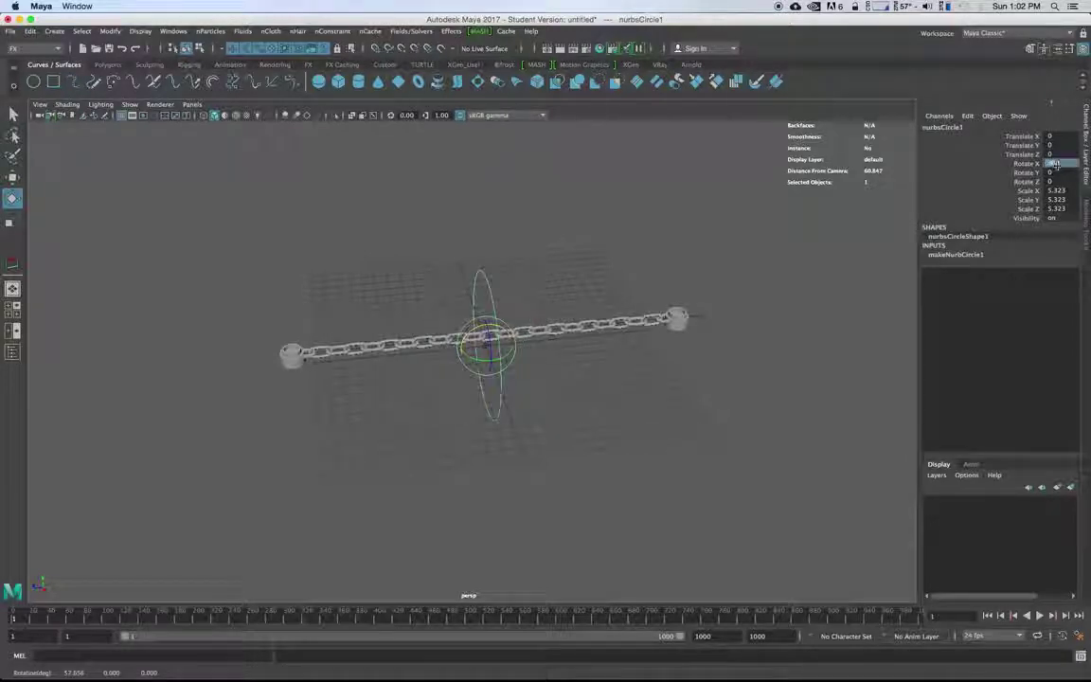
Step: Move the circle along Z to about -14.432, around the stud at the far end of the chain
key("w")
right_click_drag(443, 320, 538, 349, "alt")
left_click_drag(485, 316, 530, 343, "alt")
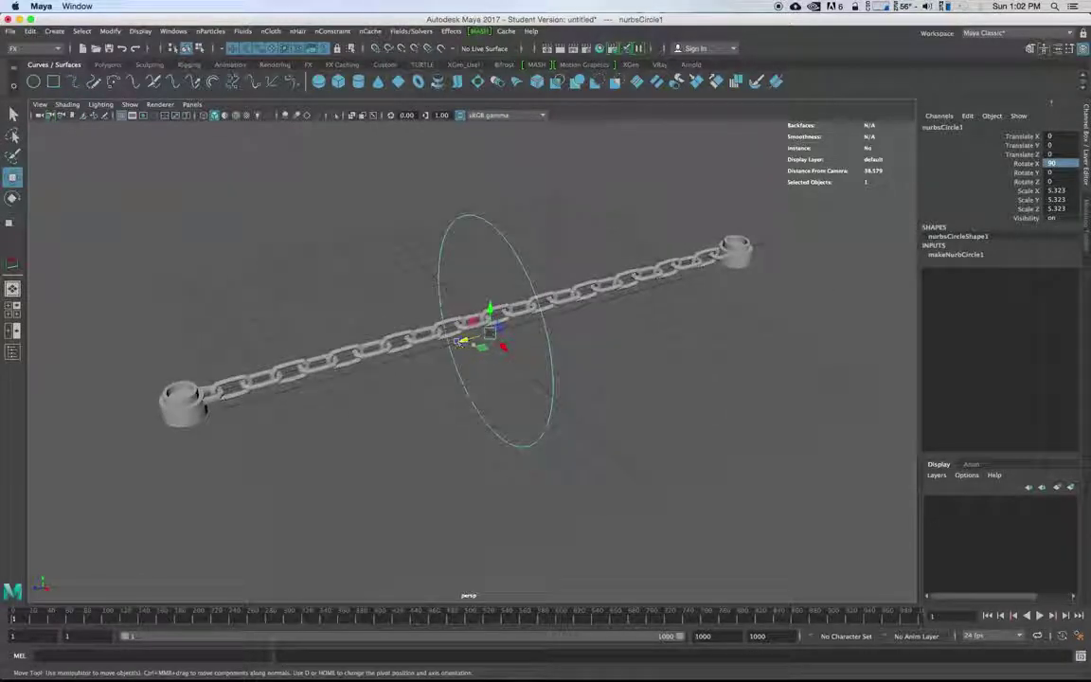
left_click_drag(465, 340, 729, 302)
Step: In the front view, scale the circle to about 3.512 and center it on the end stud at about X 0.071, Y 0.763
key("space")
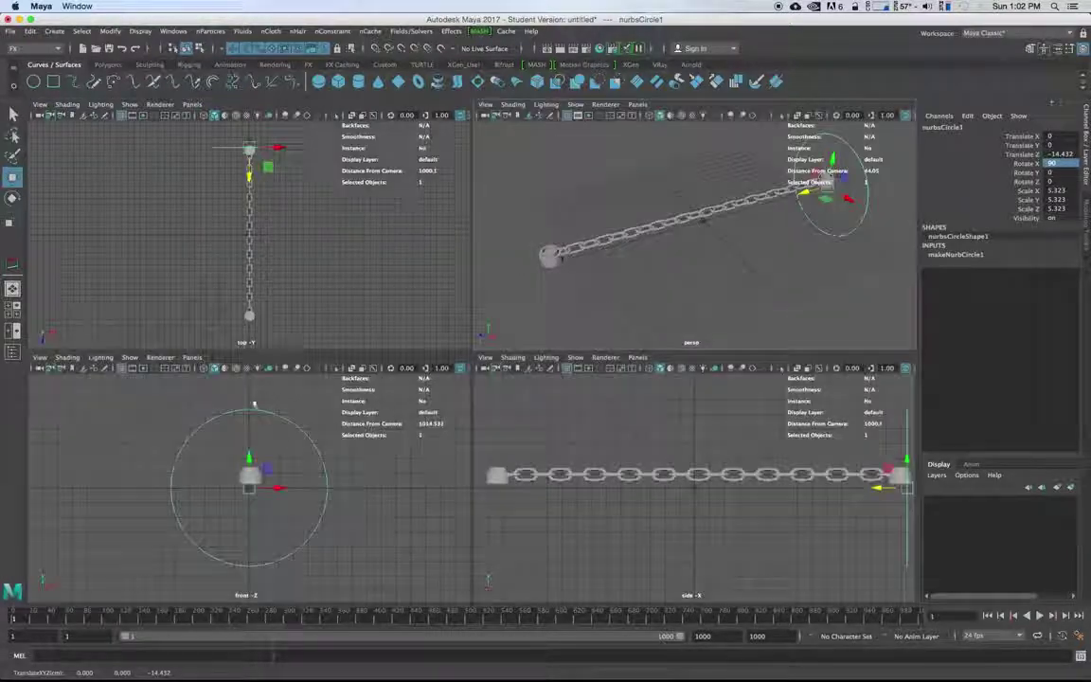
key("space")
right_click_drag(322, 448, 480, 426, "alt")
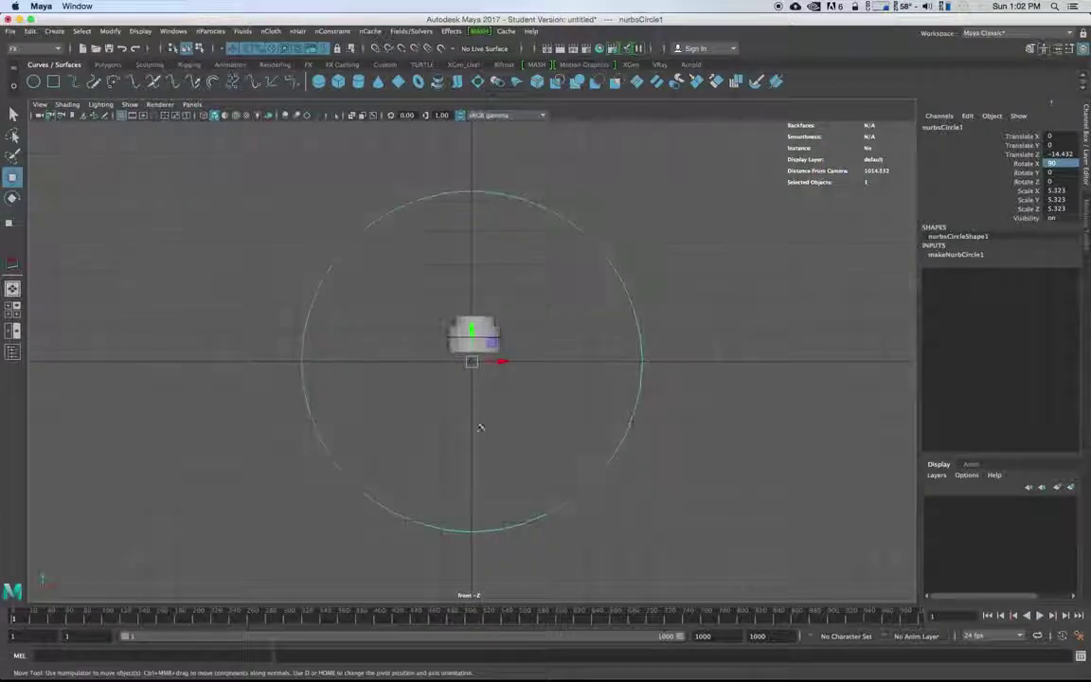
key("r")
left_click_drag(472, 362, 436, 343)
key("w")
left_click_drag(475, 309, 503, 339)
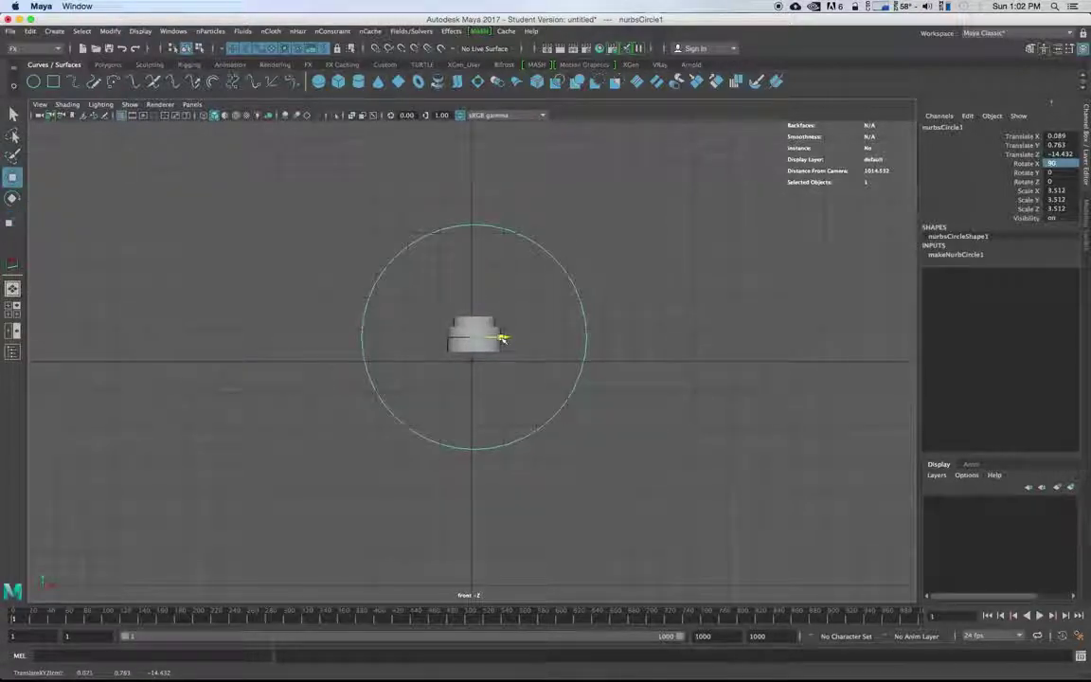
Step: In the perspective view, adjust the circle's position along Z to about -13.973
key("space")
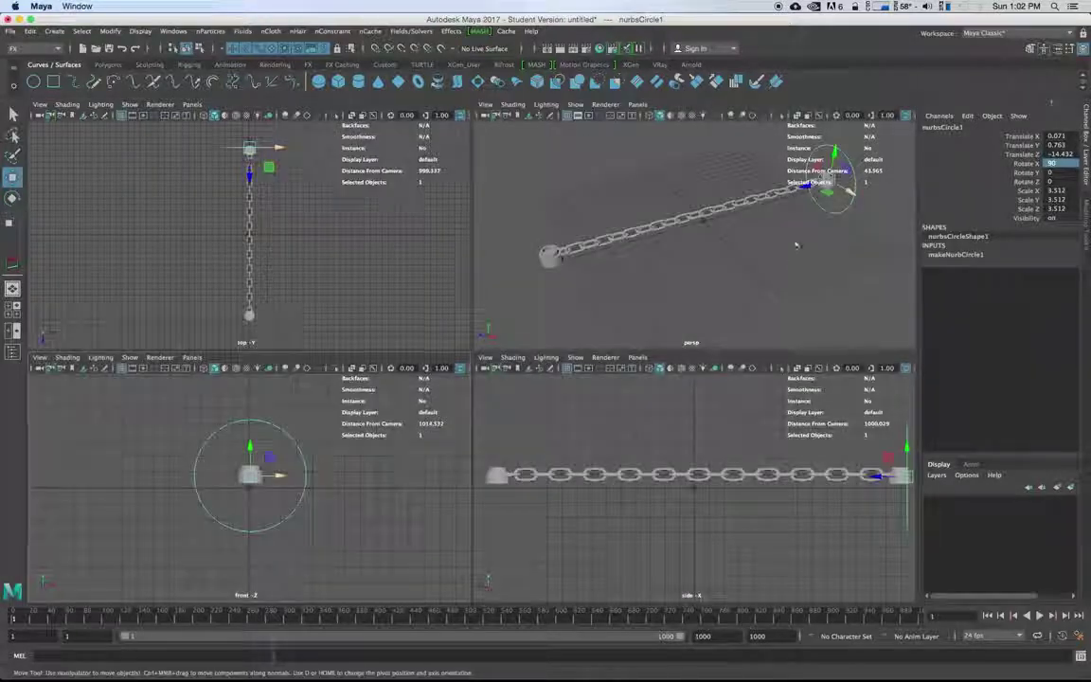
key("space")
left_click_drag(648, 332, 586, 392, "alt")
left_click_drag(735, 395, 731, 392)
left_click_drag(602, 488, 662, 473, "alt")
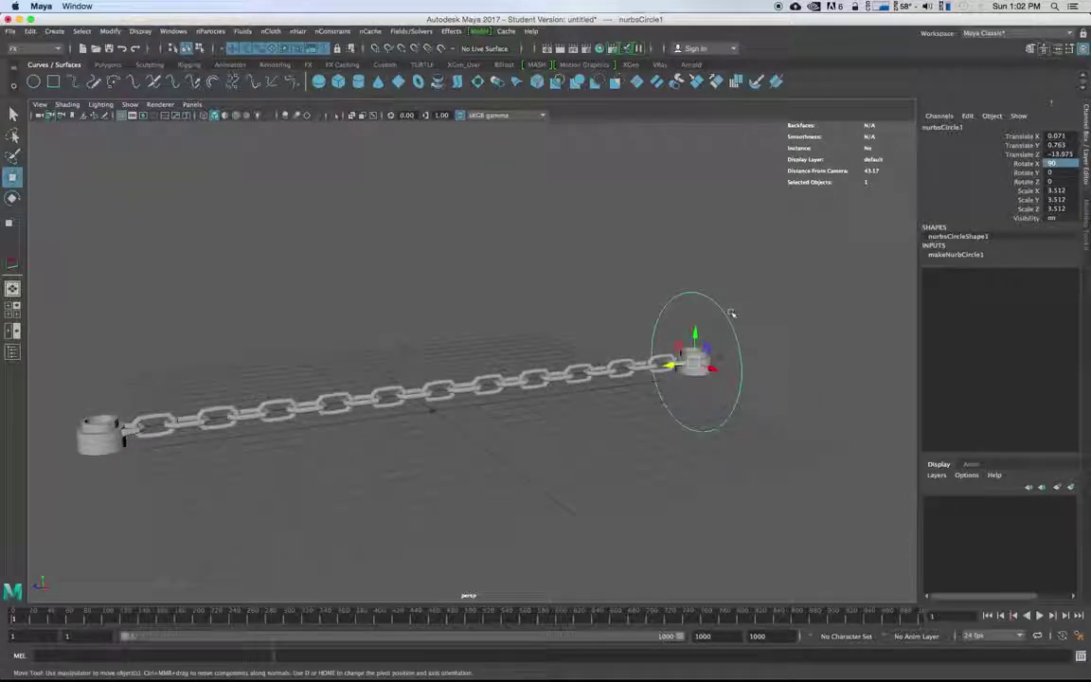
Step: Freeze the circle's transformations and then apply Reset Transformations to it
left_click(132, 32)
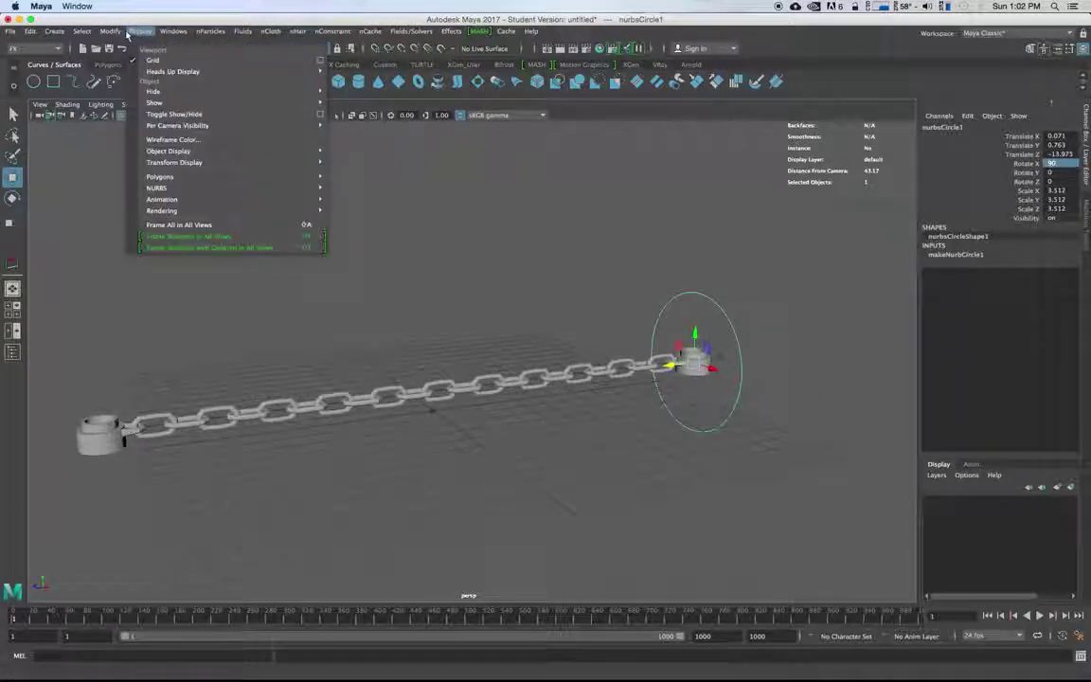
left_click(152, 82)
left_click(110, 32)
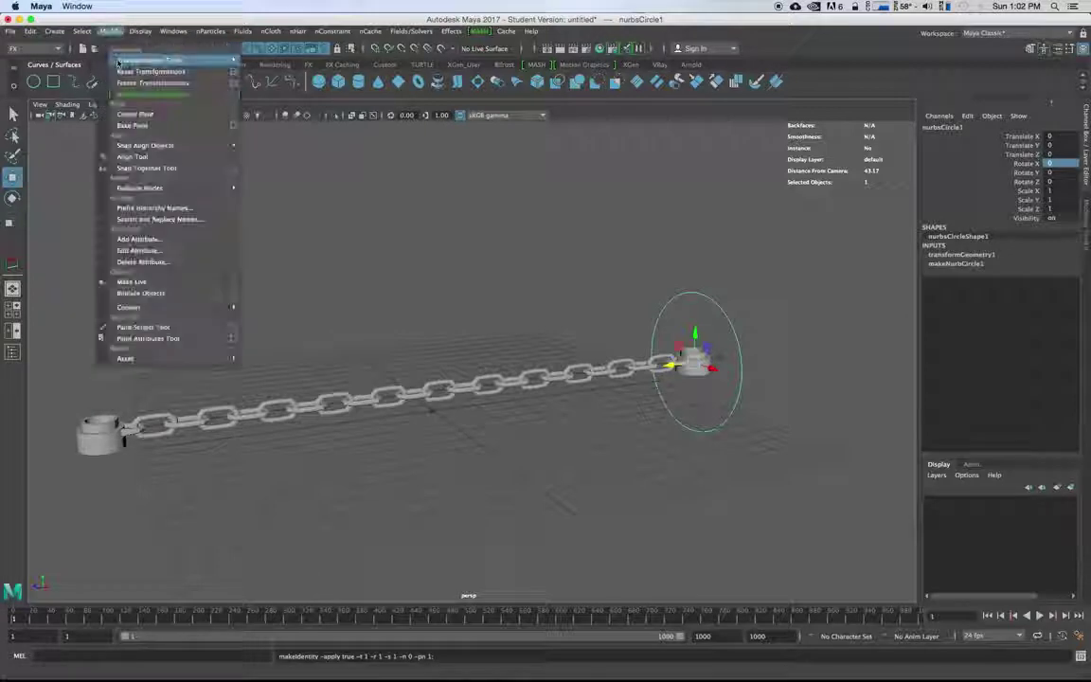
left_click(151, 71)
Step: Center the circle's pivot
left_click(110, 32)
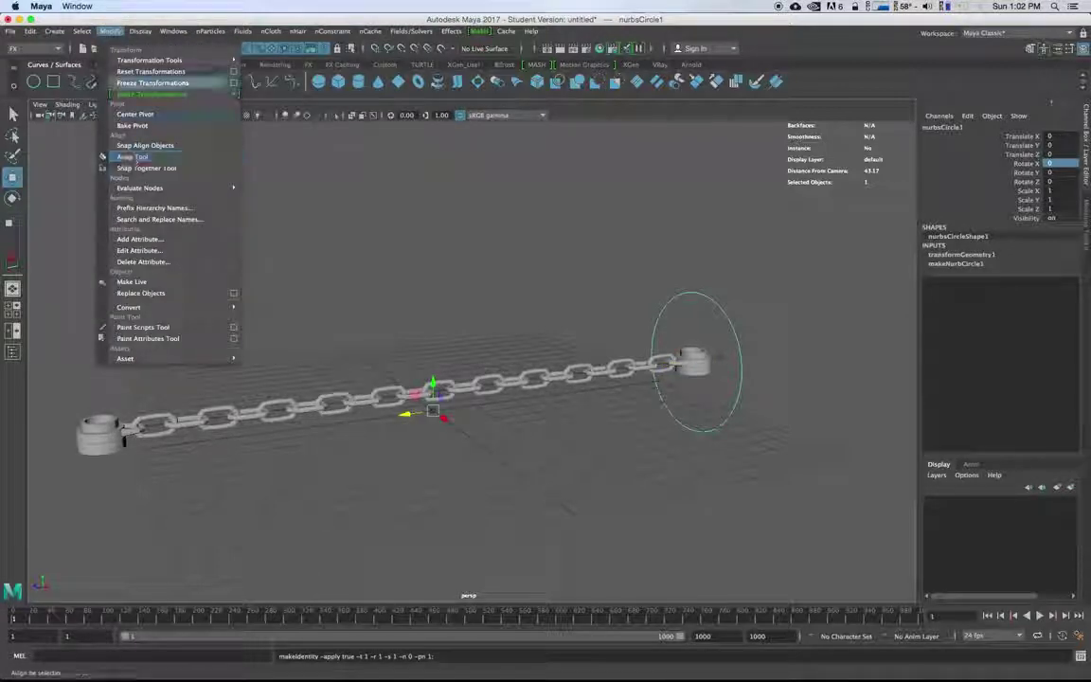
mouse_move(117, 189)
left_click(135, 114)
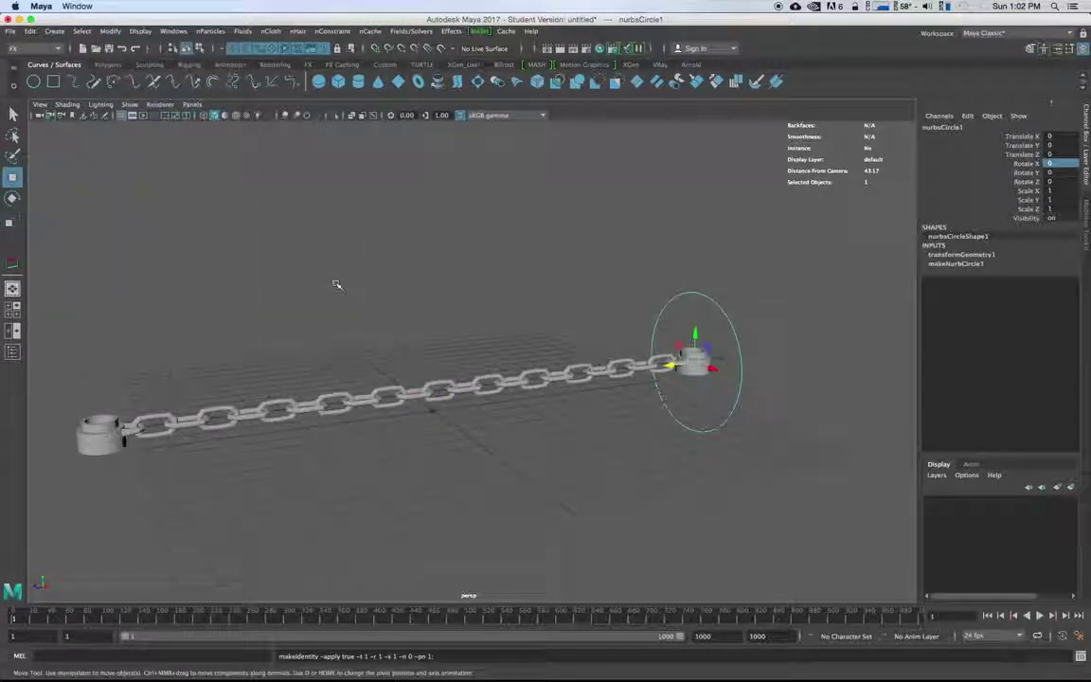
left_click_drag(526, 287, 524, 295, "alt")
scroll(575, 293, "up", 3)
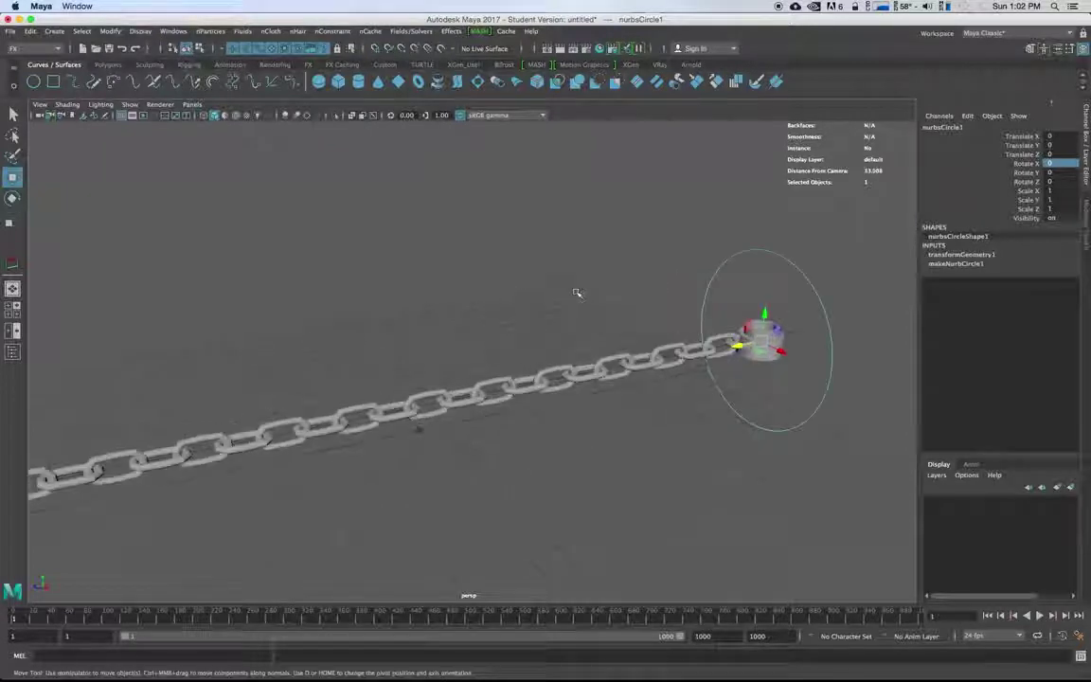
middle_click_drag(641, 266, 522, 266, "alt")
mouse_move(523, 265)
left_mouse_down("alt")
mouse_move(473, 254)
mouse_move(502, 248)
mouse_move(479, 248)
mouse_move(527, 275)
left_mouse_up("alt")
scroll(527, 274, "up", 3)
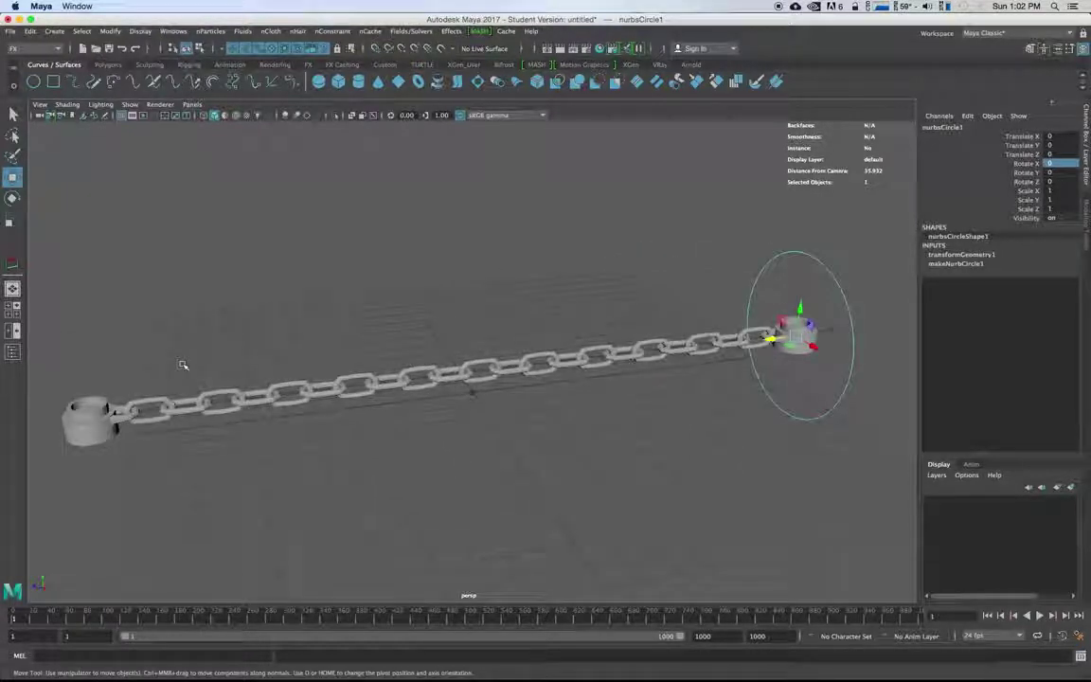
left_click(130, 104)
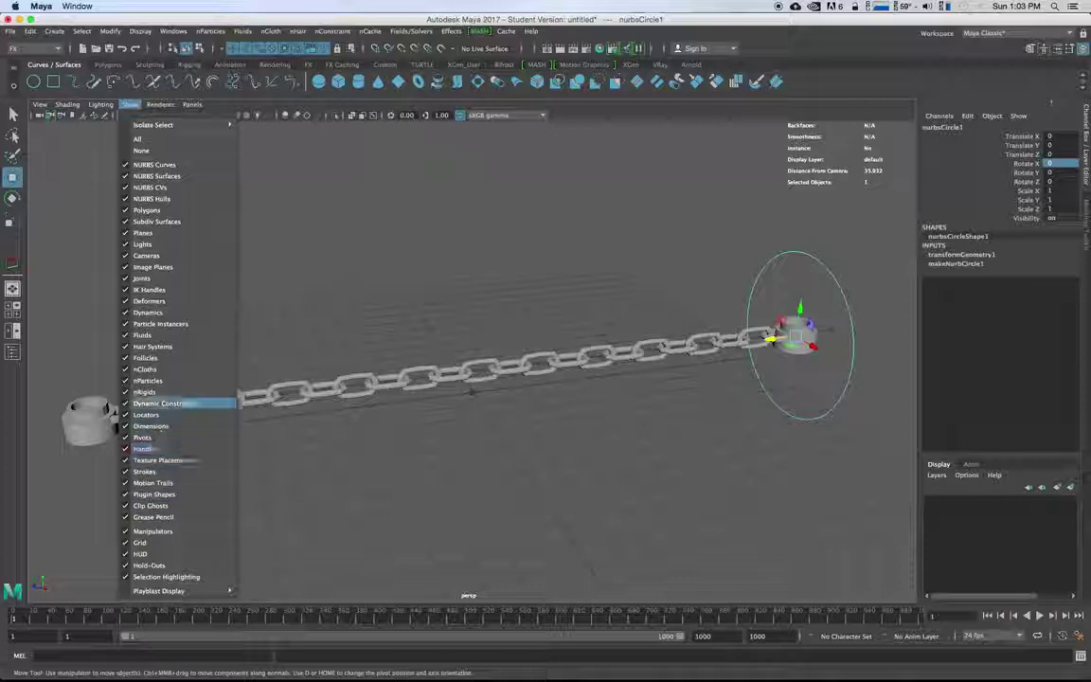
left_click(165, 406)
left_click_drag(346, 377, 317, 449, "alt")
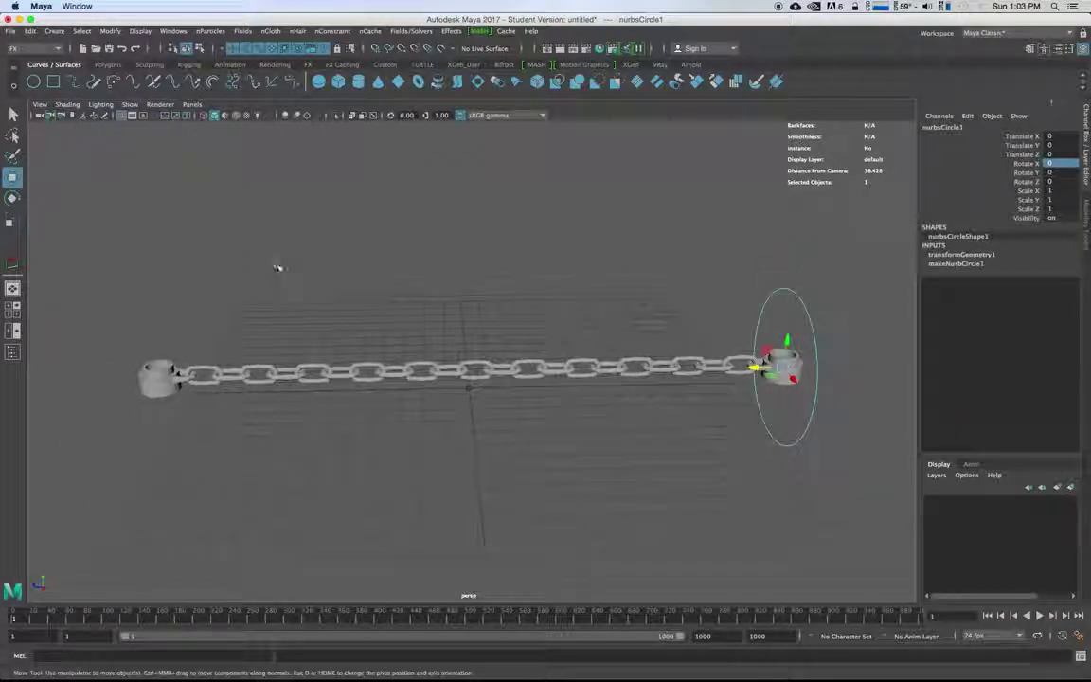
left_click(40, 104)
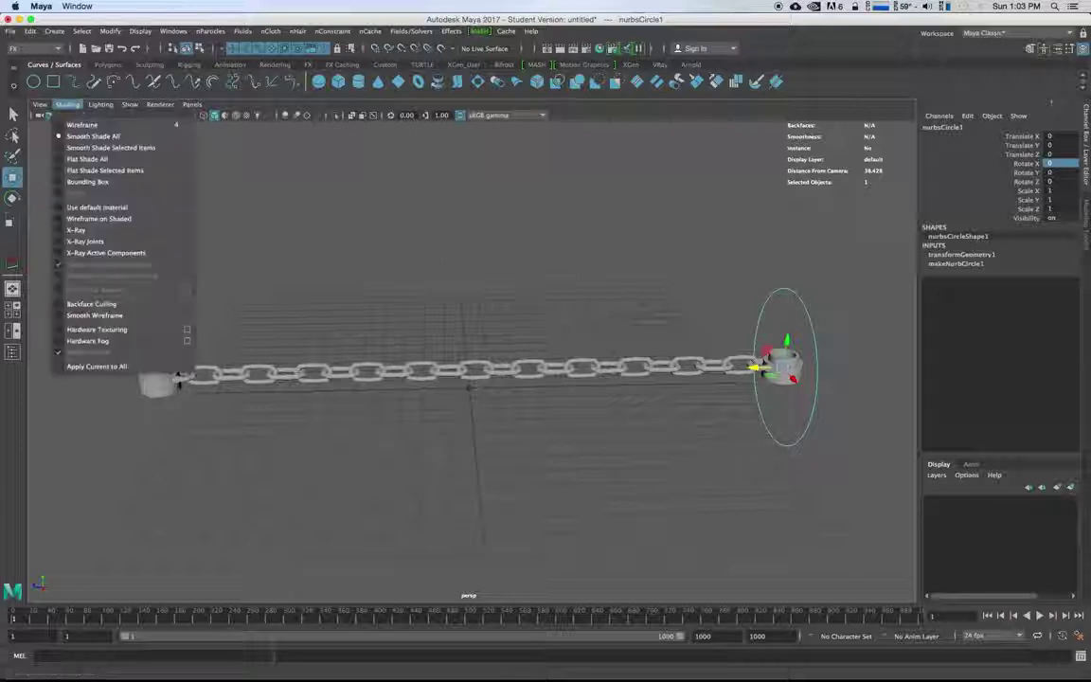
mouse_move(135, 106)
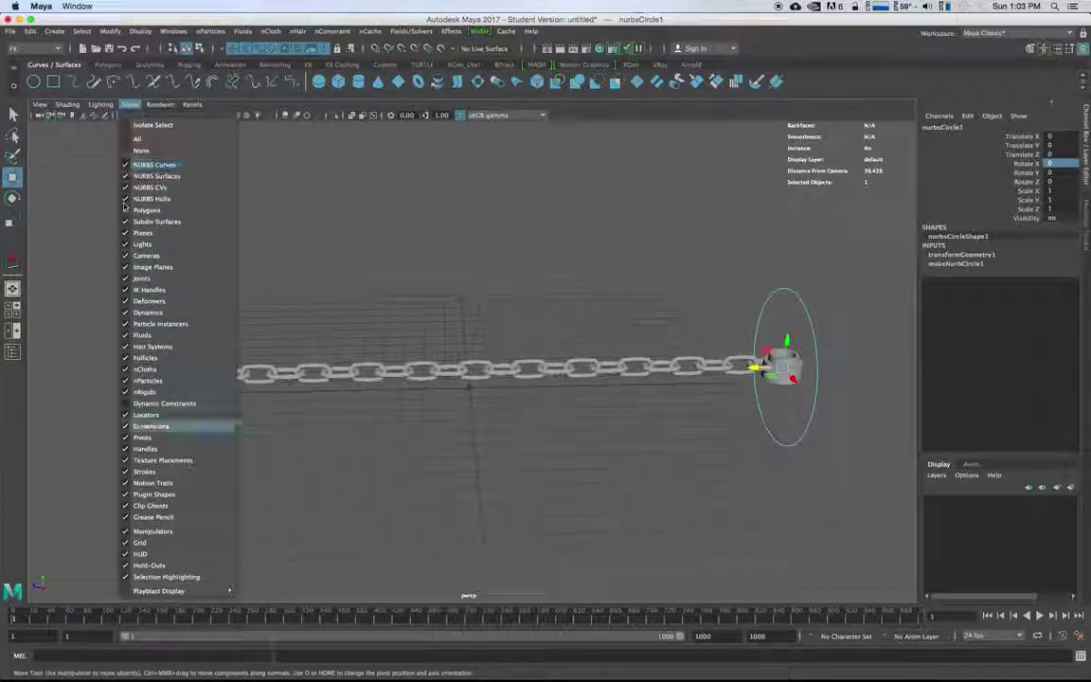
left_click(140, 404)
Step: Select all of the chain's rigid-body constraints together with the circle at the end stud and parent them to the circle
left_click_drag(155, 320, 784, 443)
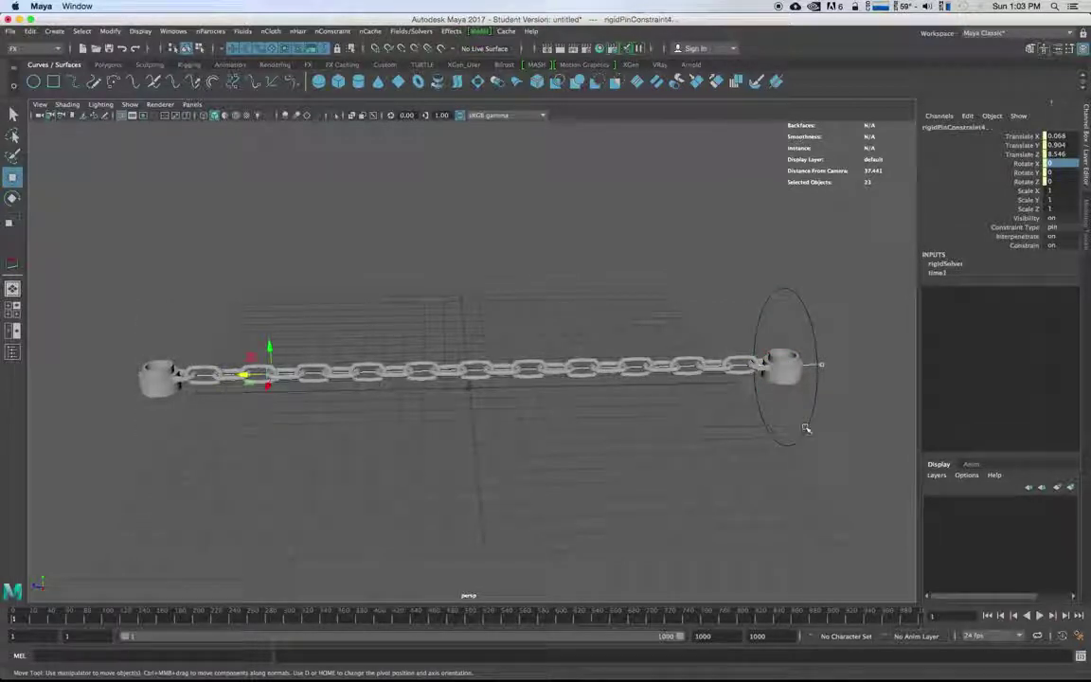
left_click_drag(792, 405, 843, 436, "shift")
key("p")
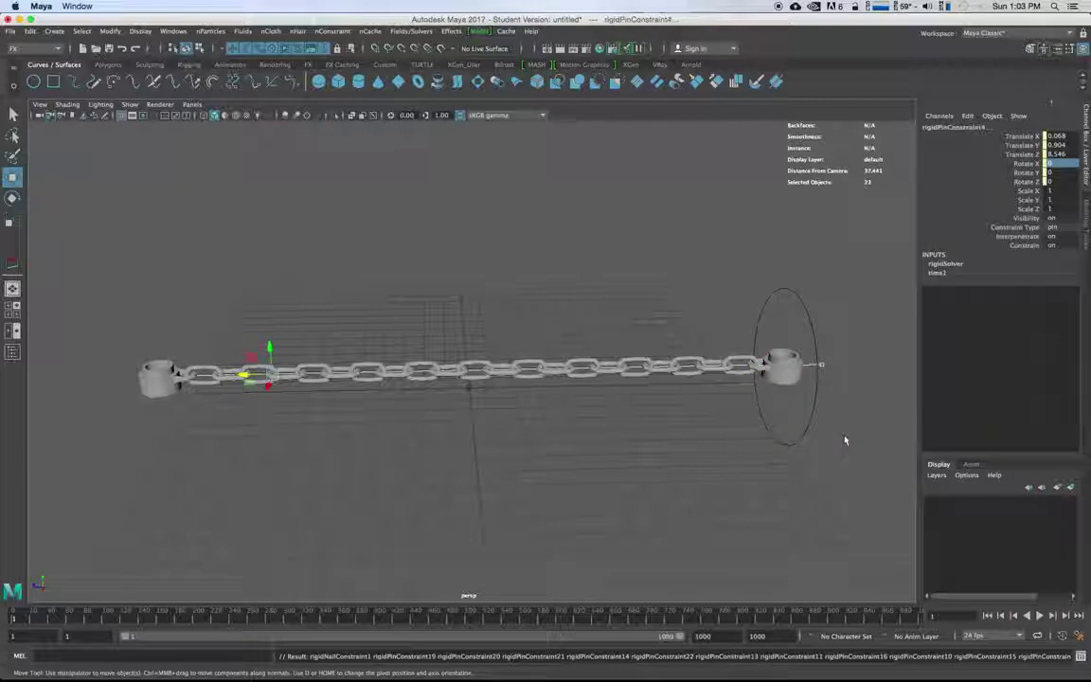
Step: Test the constraints' parenting by raising the circle about 4.71 units in Y, and undo the move
left_click(808, 427)
left_click(626, 424)
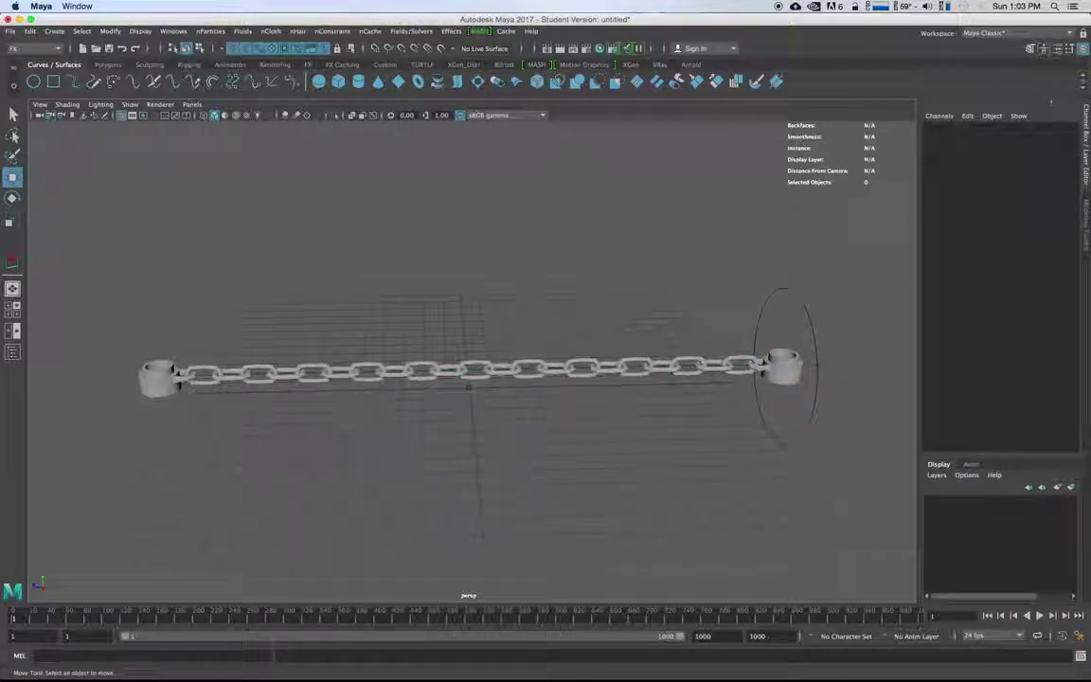
left_click(757, 336)
left_click_drag(787, 338, 794, 237)
key("ctrl+z")
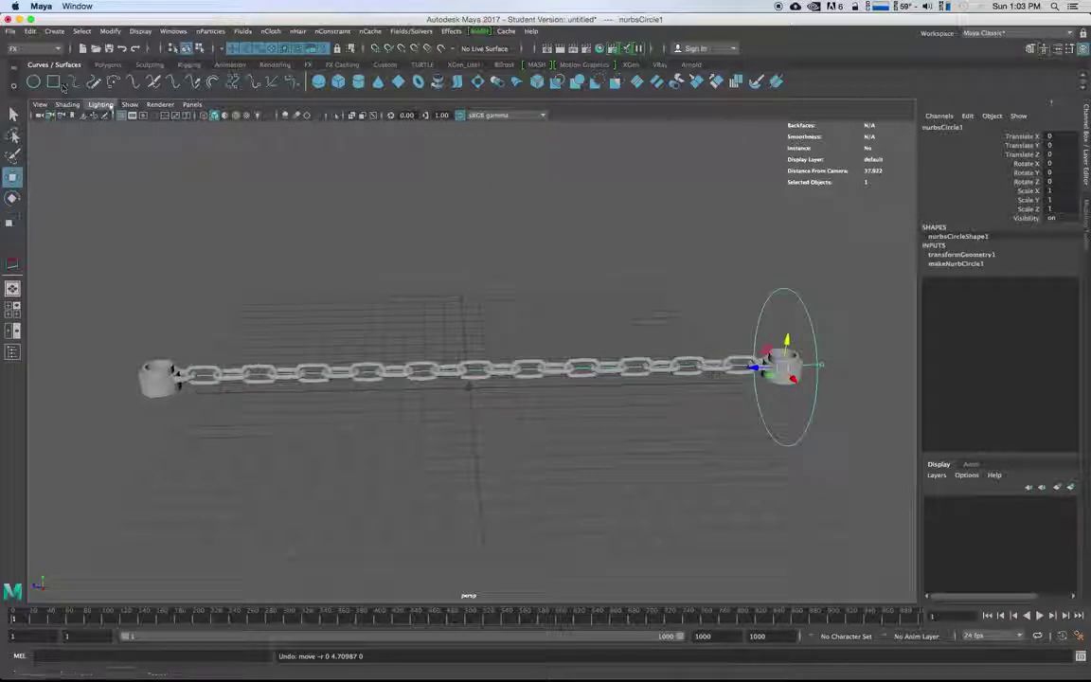
Step: Hide the dynamic constraints in the viewport and parent all chain links and studs, without the fields, to the circle
left_click(130, 104)
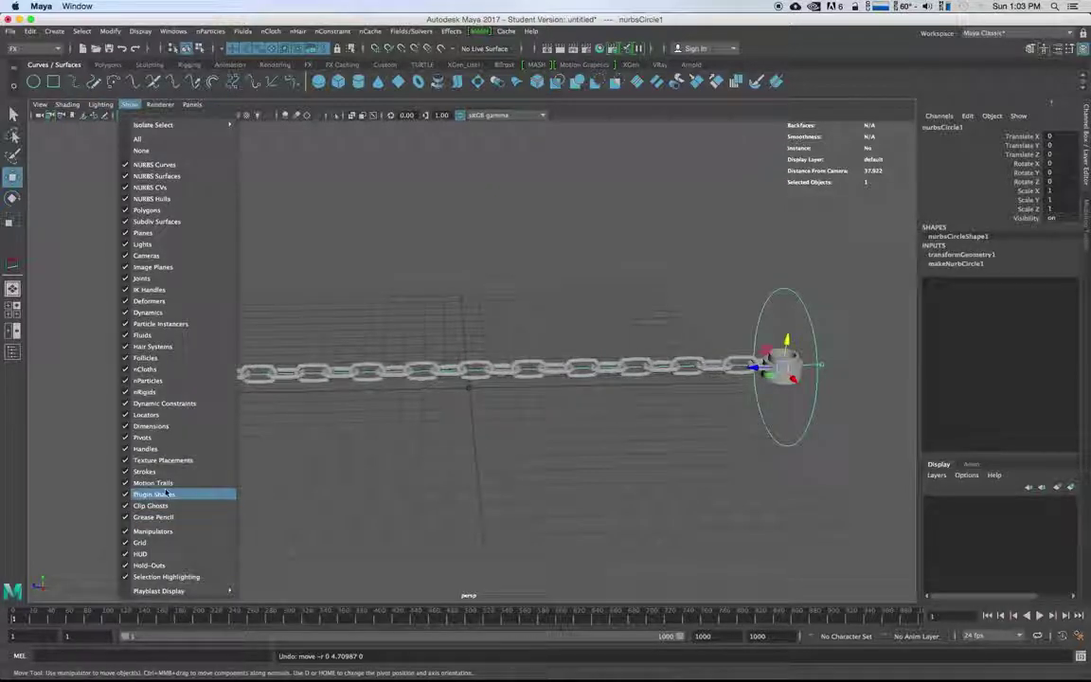
left_click(161, 405)
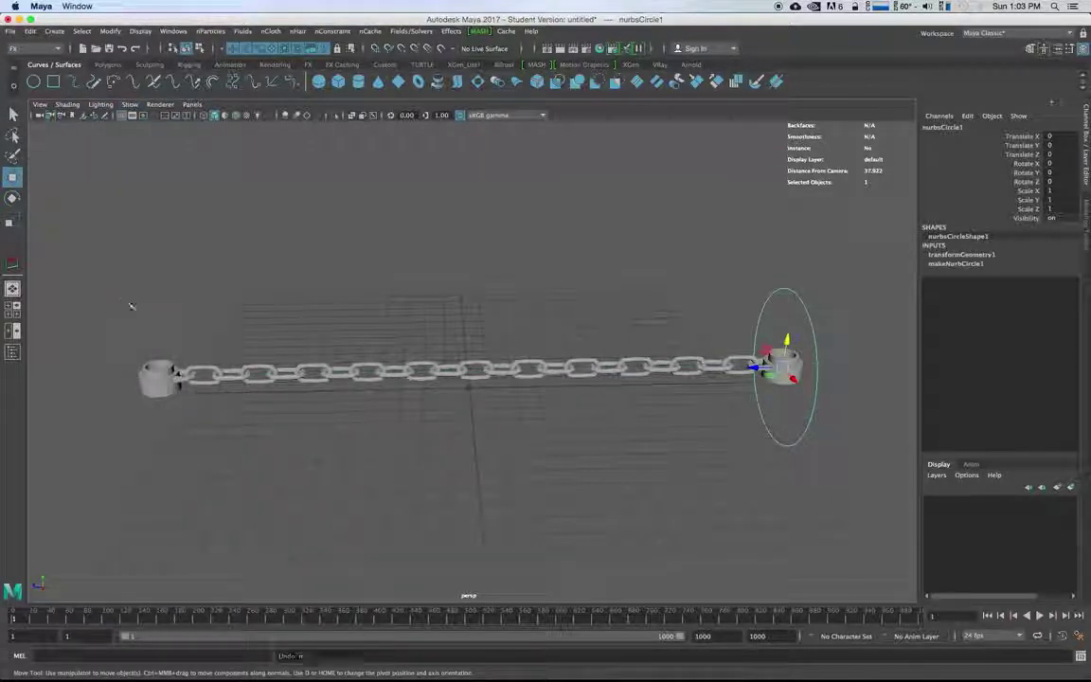
left_click_drag(116, 267, 779, 427)
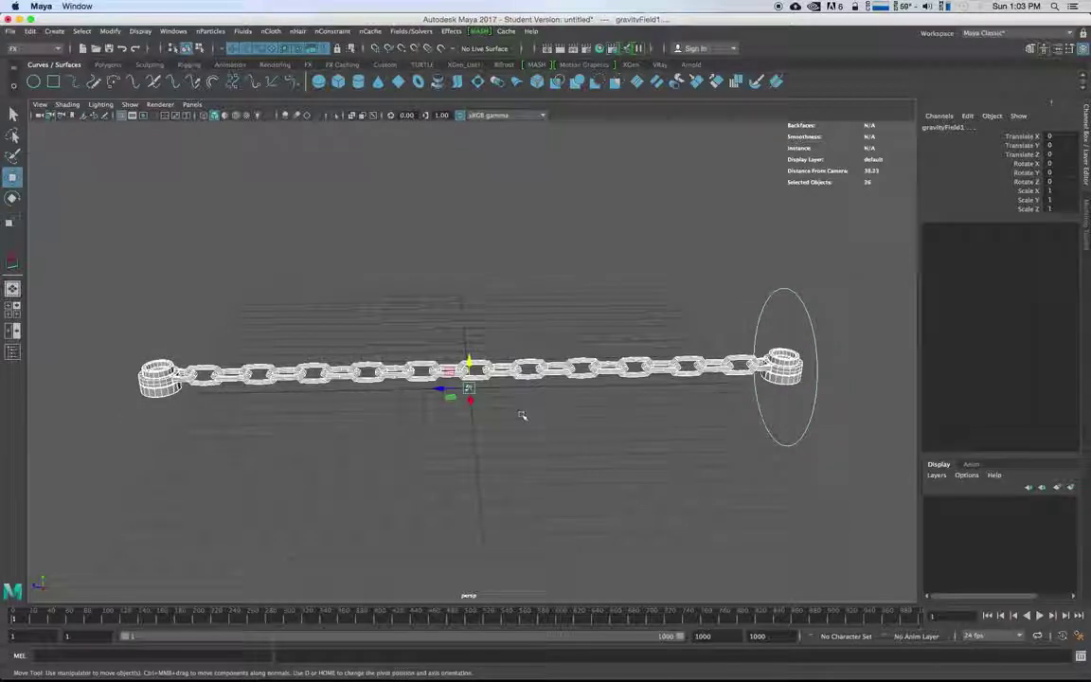
left_click(813, 425, "shift")
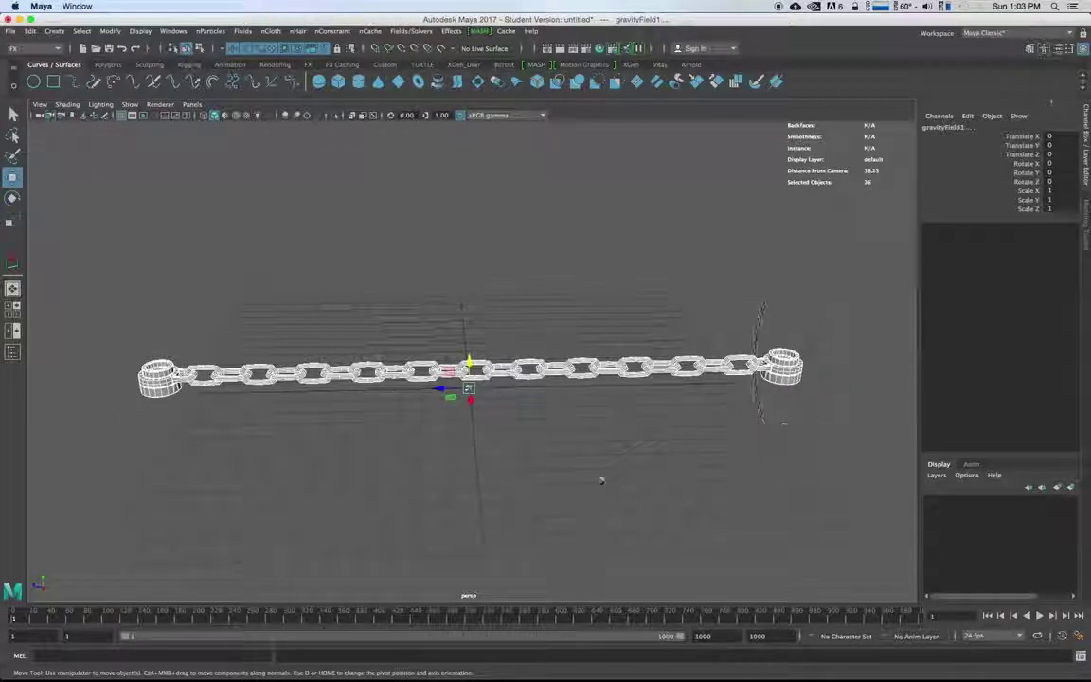
left_click_drag(493, 413, 457, 386, "shift")
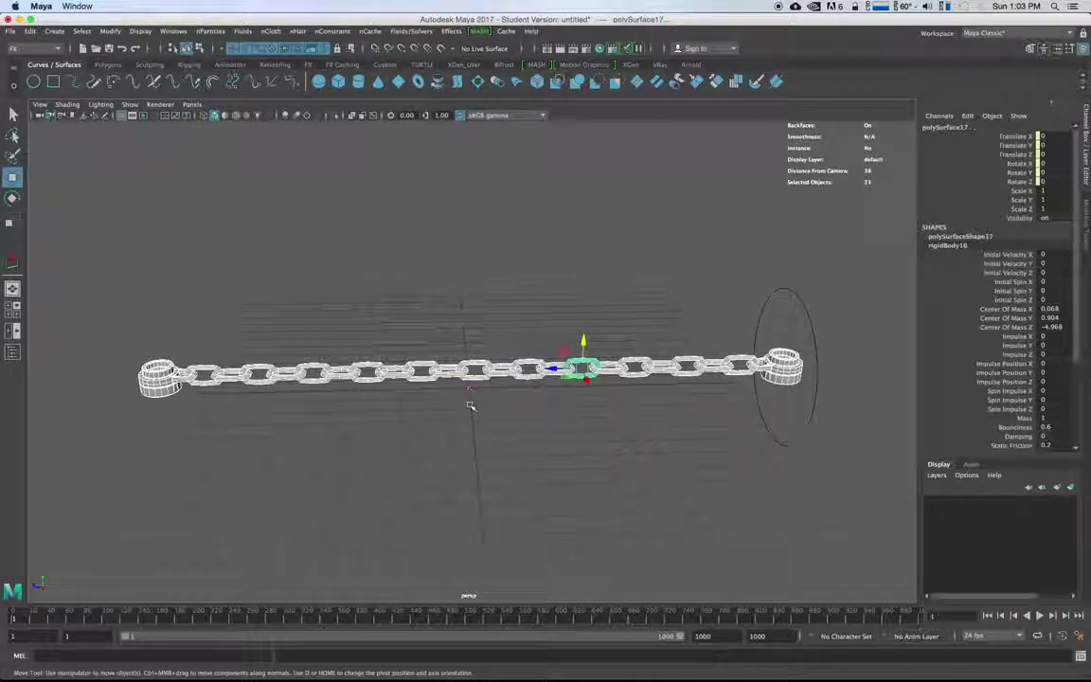
left_click(812, 413, "shift")
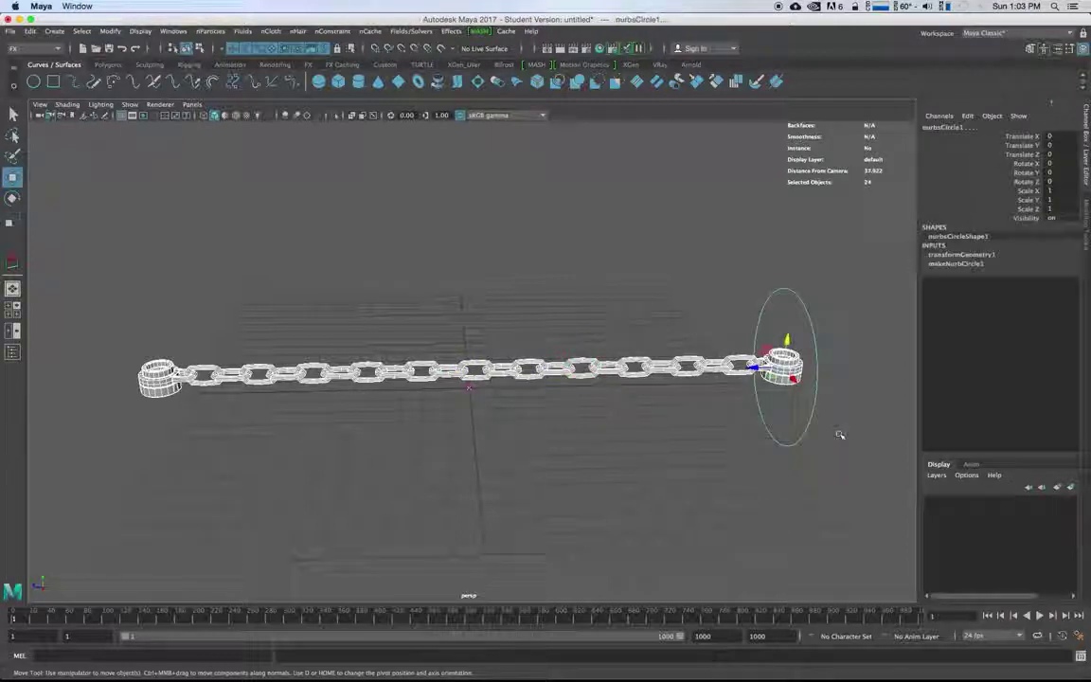
key("p")
Step: Test the chain's parenting by raising the circle about 2.98 units in Y, and undo the move
left_click(839, 438)
left_click(810, 425)
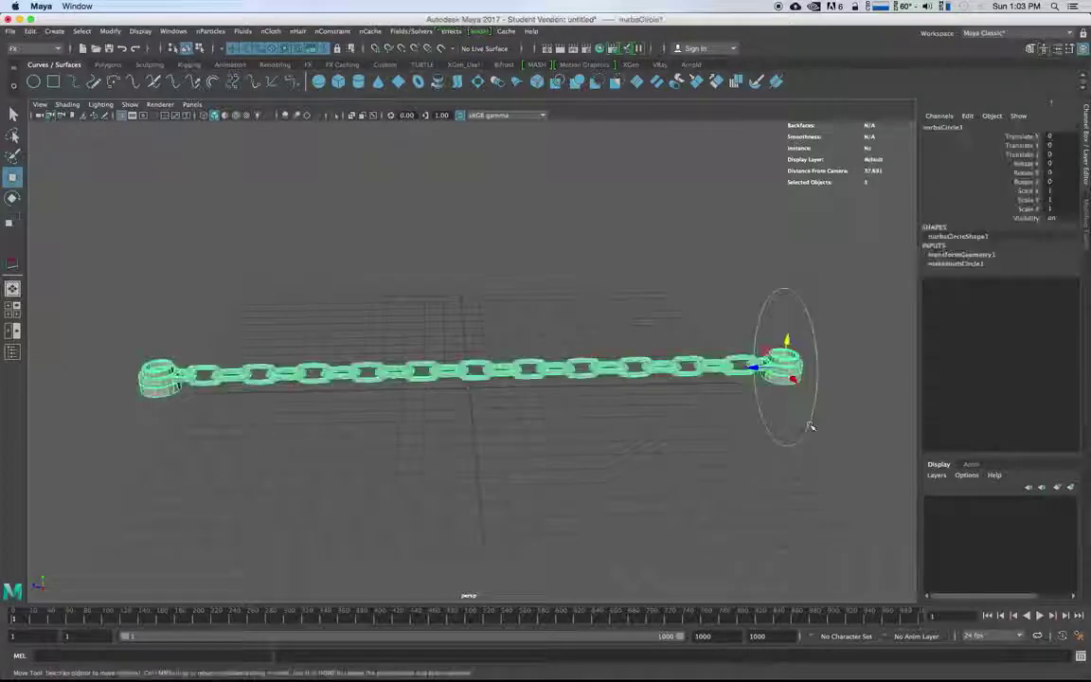
left_click_drag(789, 342, 779, 277)
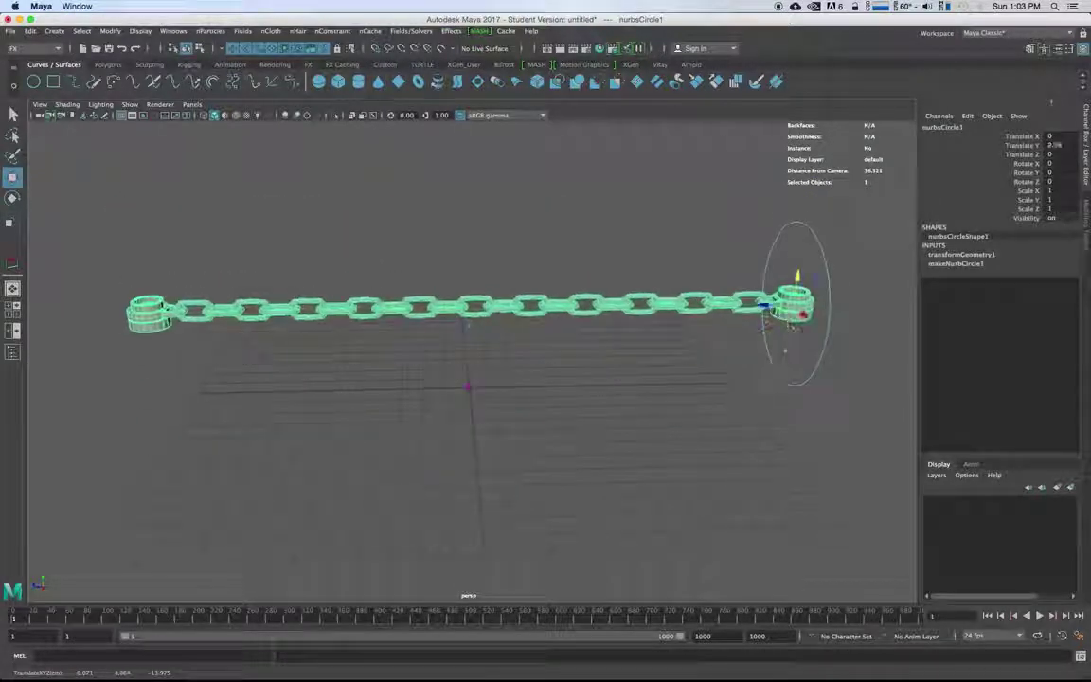
key("z")
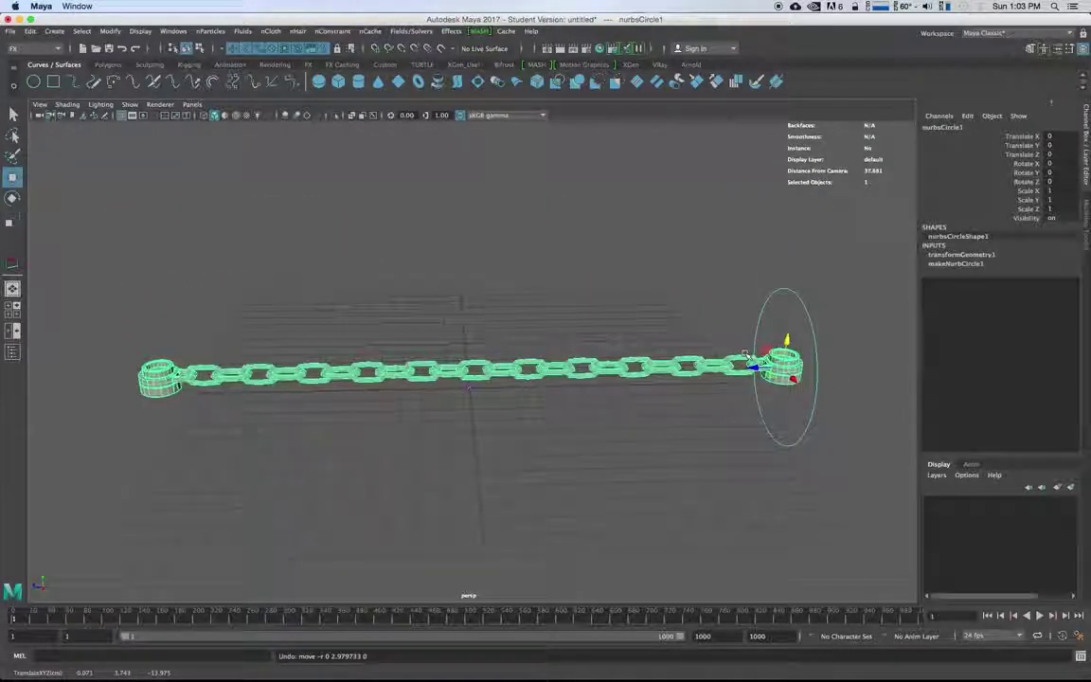
Step: Try rotating the circle to about 69.231 in X, play the simulation, rewind to the start, and undo the rotation
key("e")
left_click_drag(687, 312, 616, 358)
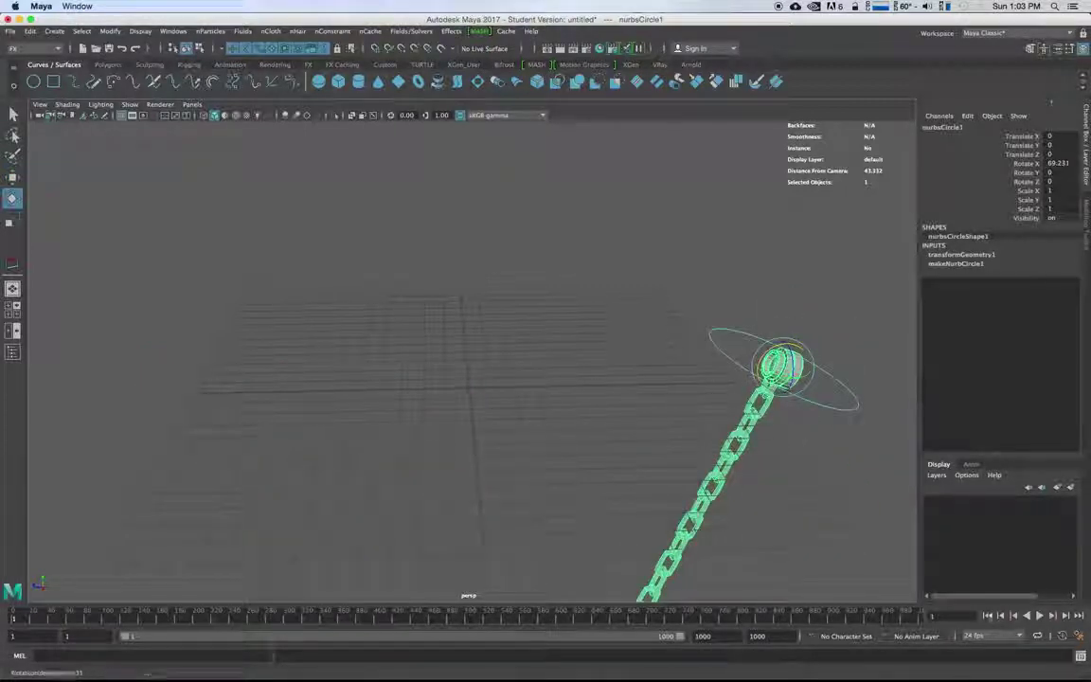
left_click(1039, 616)
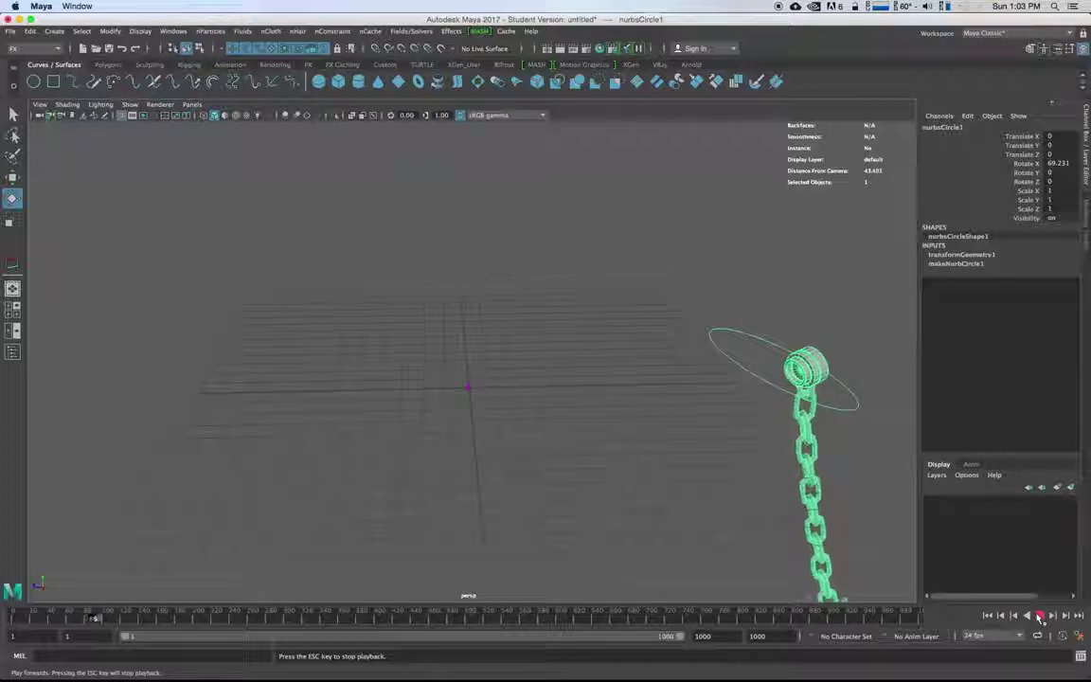
left_click(1039, 616)
left_click(992, 616)
key("ctrl+z")
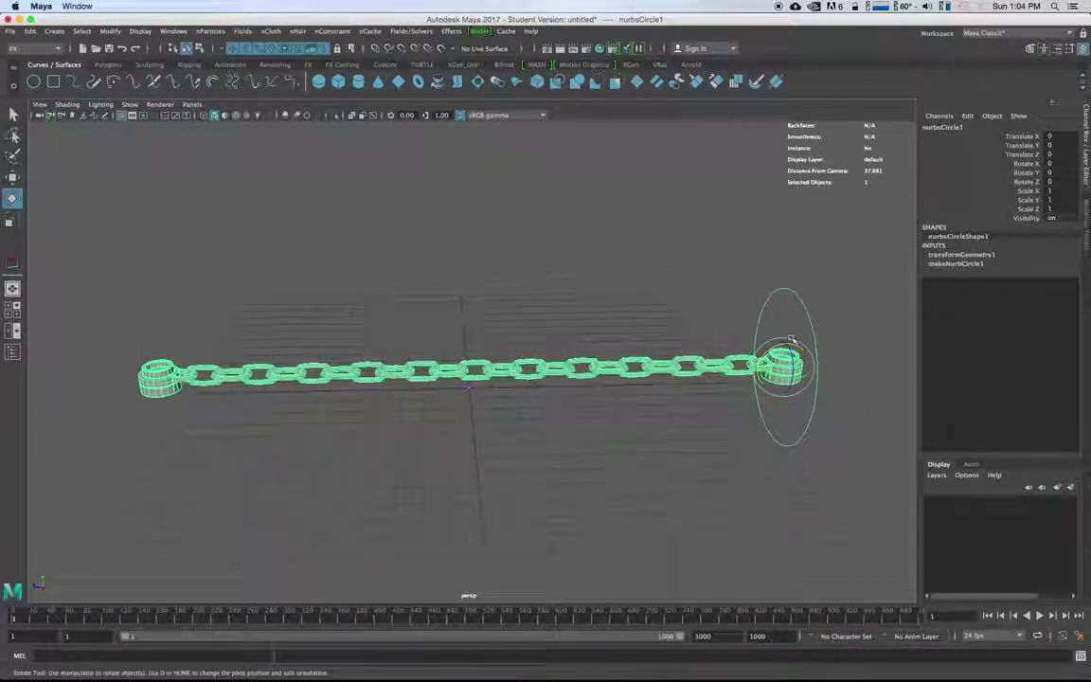
Step: Key all of the circle's channels at frame 1 and play back the chain simulation
key("s")
left_click_drag(31, 616, 240, 627)
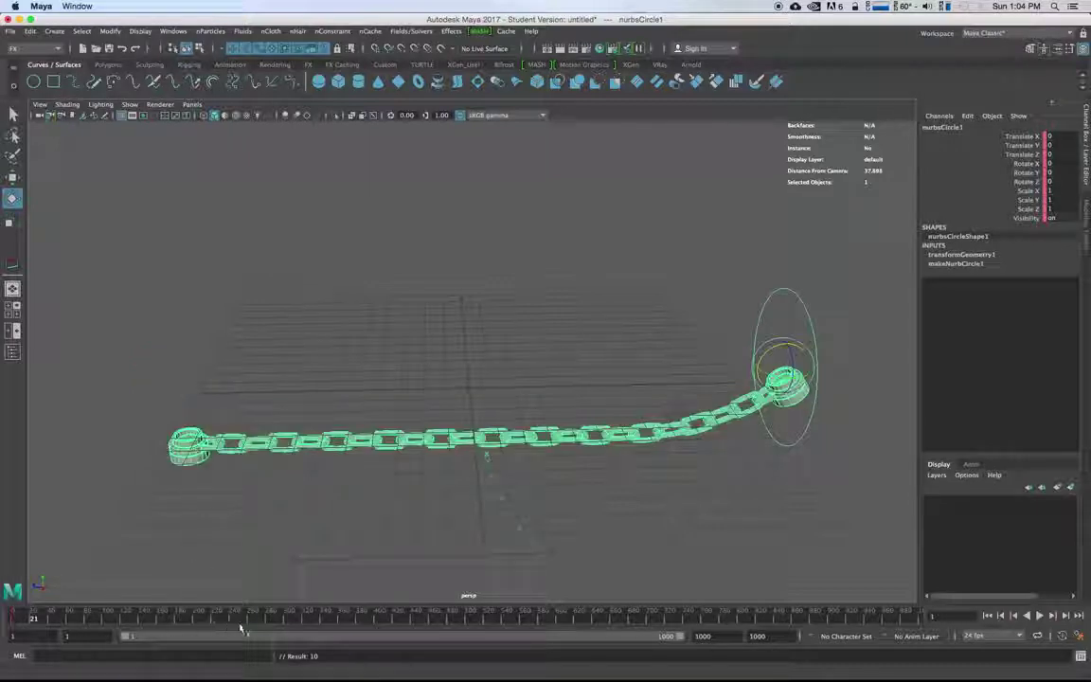
key("alt+v")
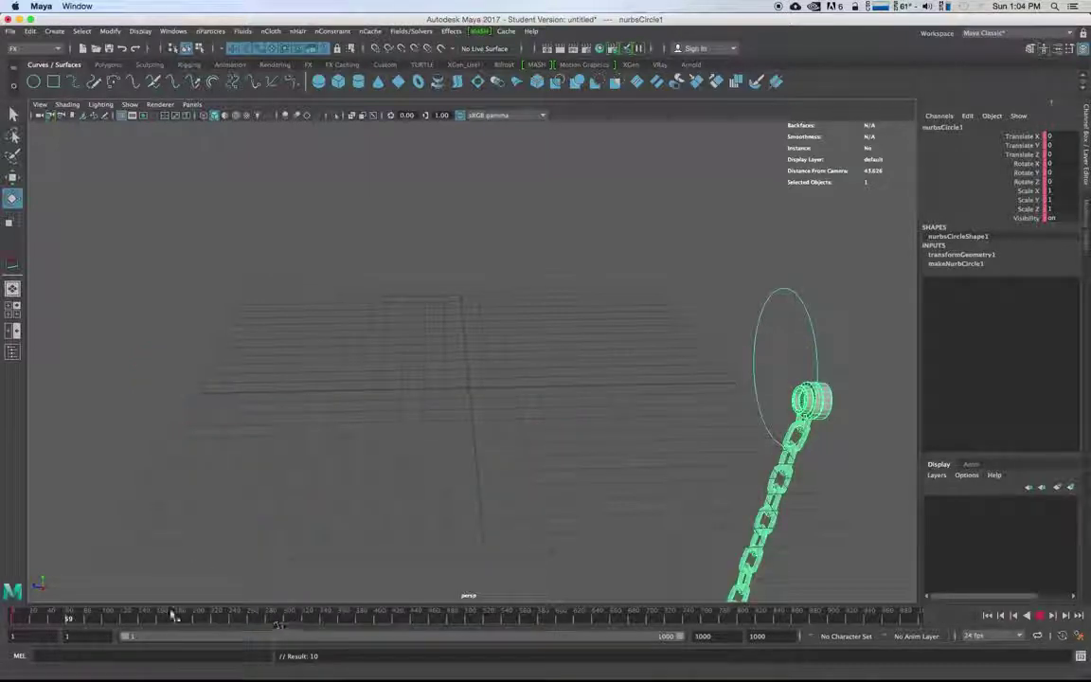